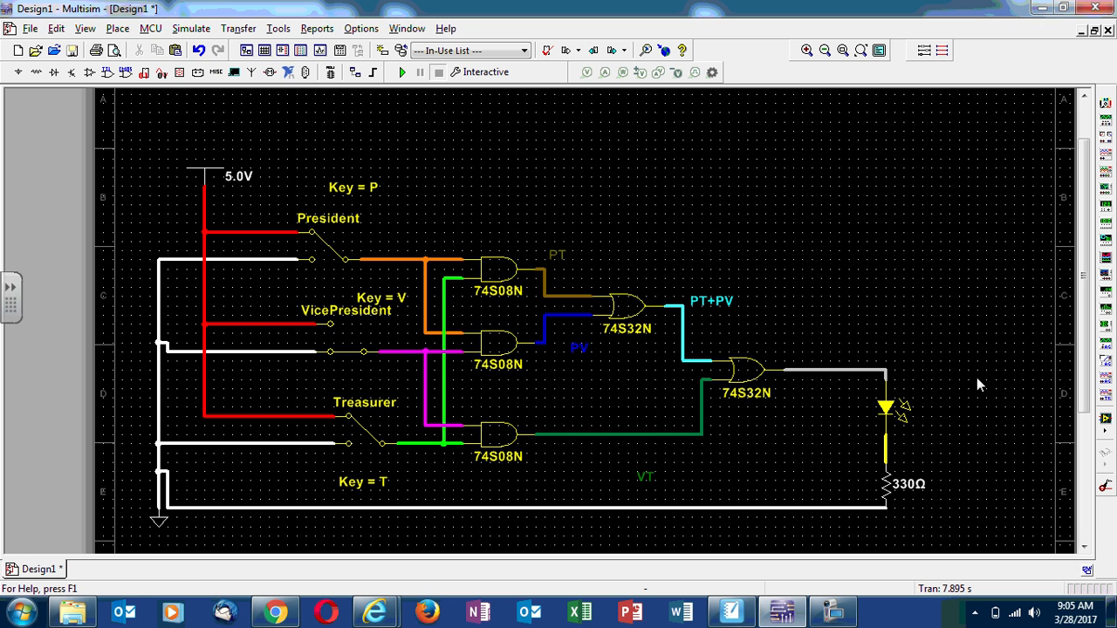
Step: Replace the circuit's output LED with the LED_red component from the Diodes group's LED family
left_click(977, 377)
key("Escape")
left_click(905, 403)
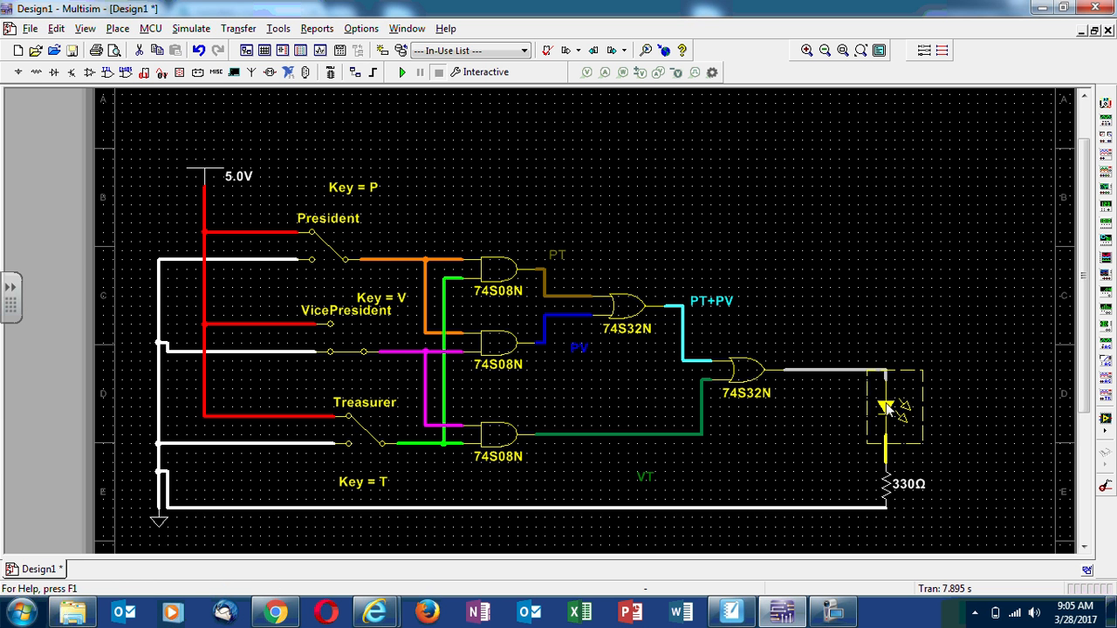
right_click(905, 403)
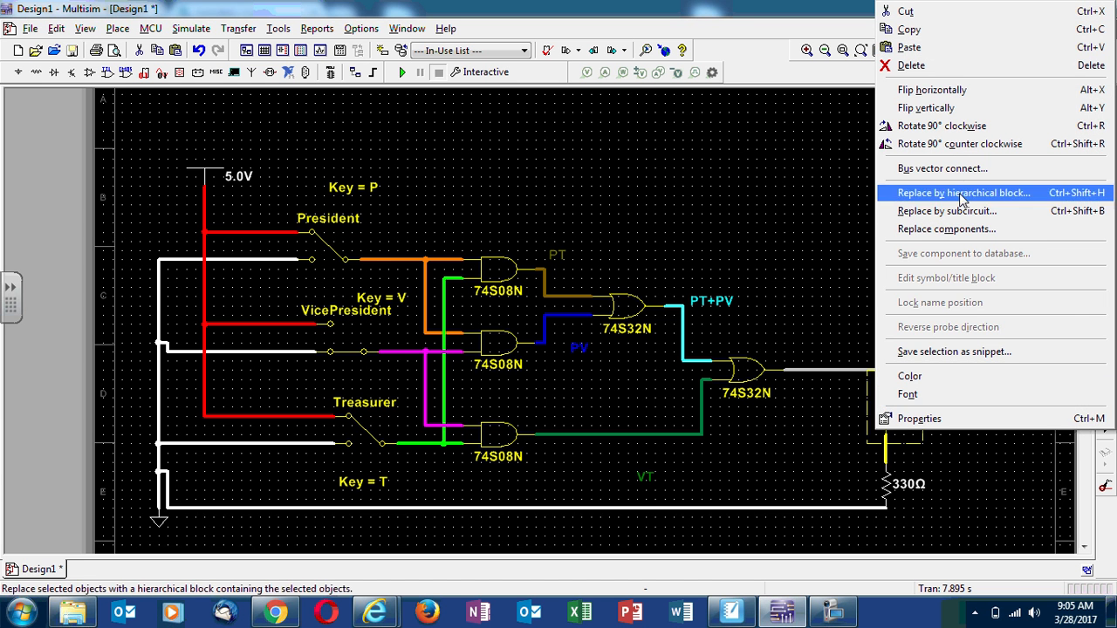
left_click(954, 229)
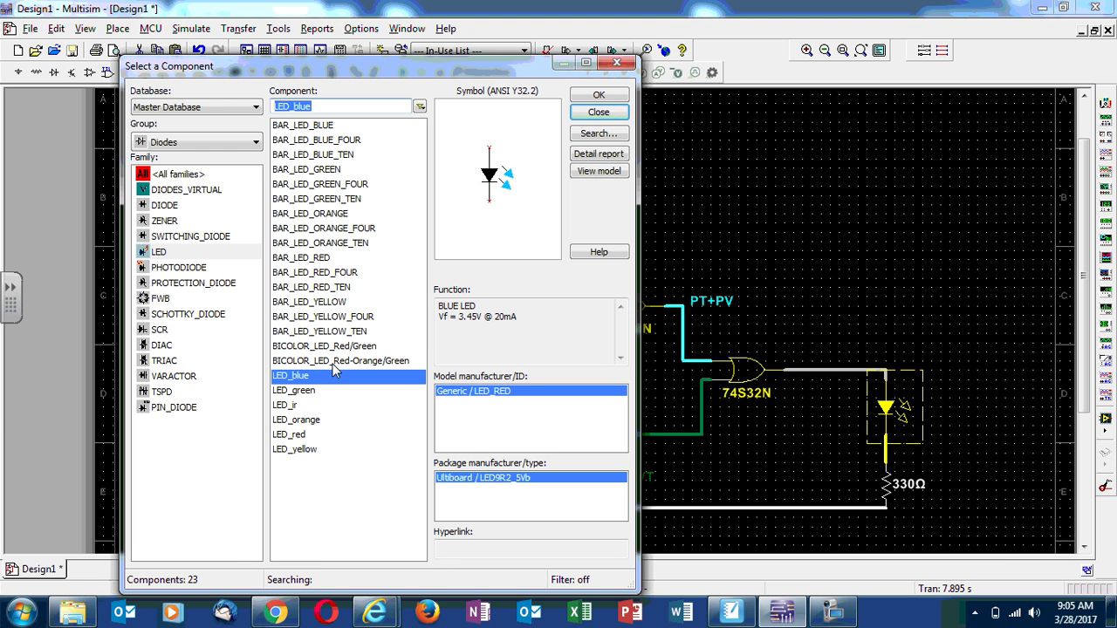
left_click(315, 435)
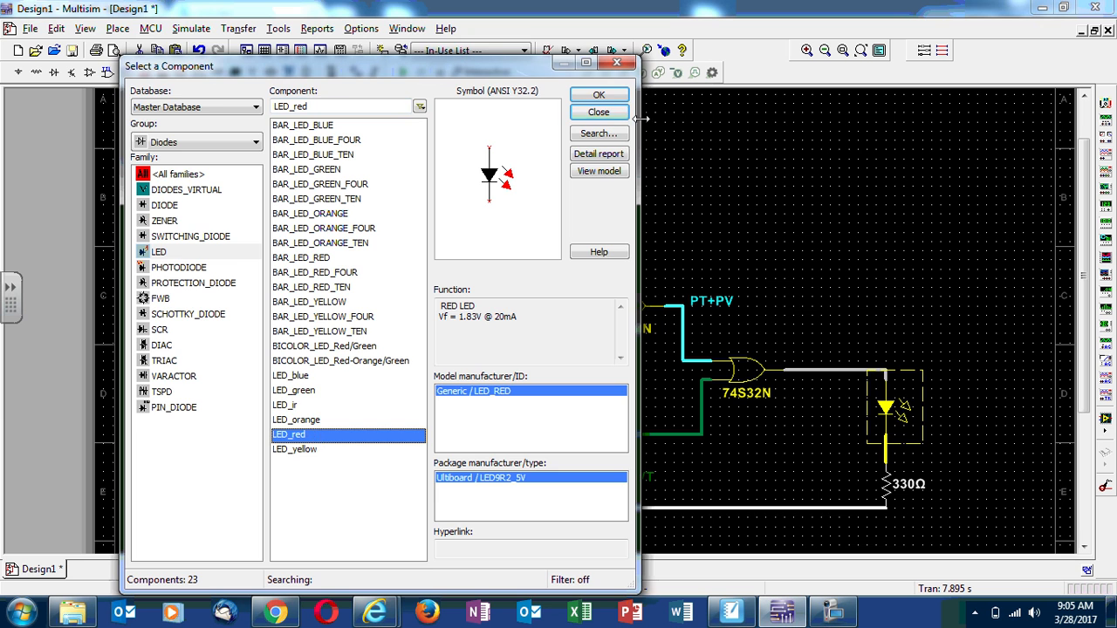
left_click(599, 94)
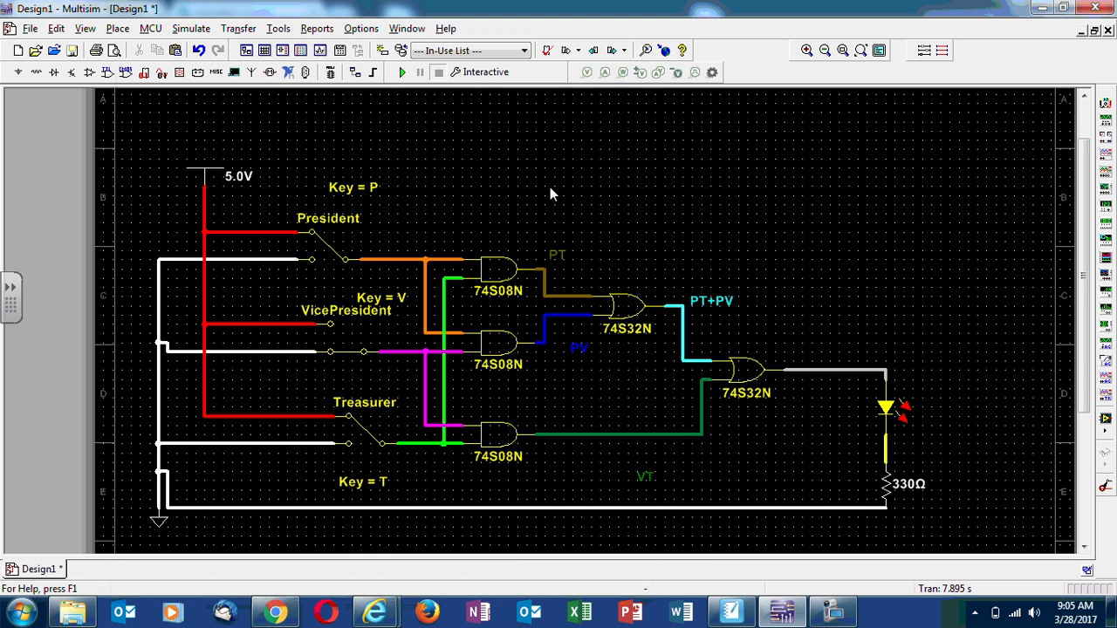
Step: Run the interactive simulation and toggle the President, VicePresident and Treasurer switches to test different vote combinations
left_click(404, 73)
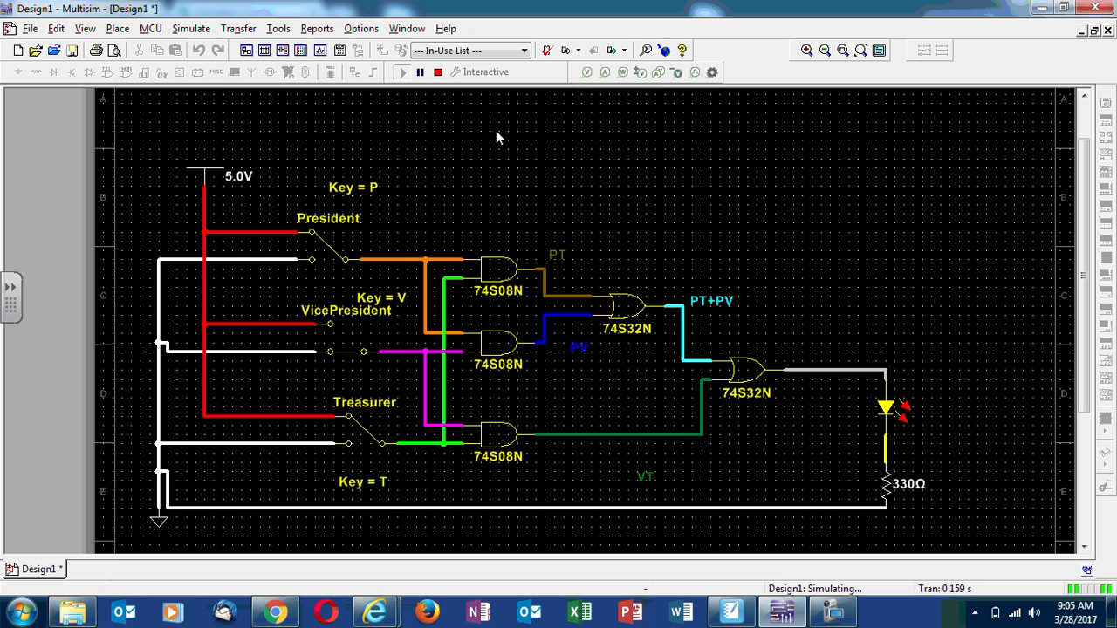
key("t")
key("t")
key("p")
key("p")
key("v")
key("p")
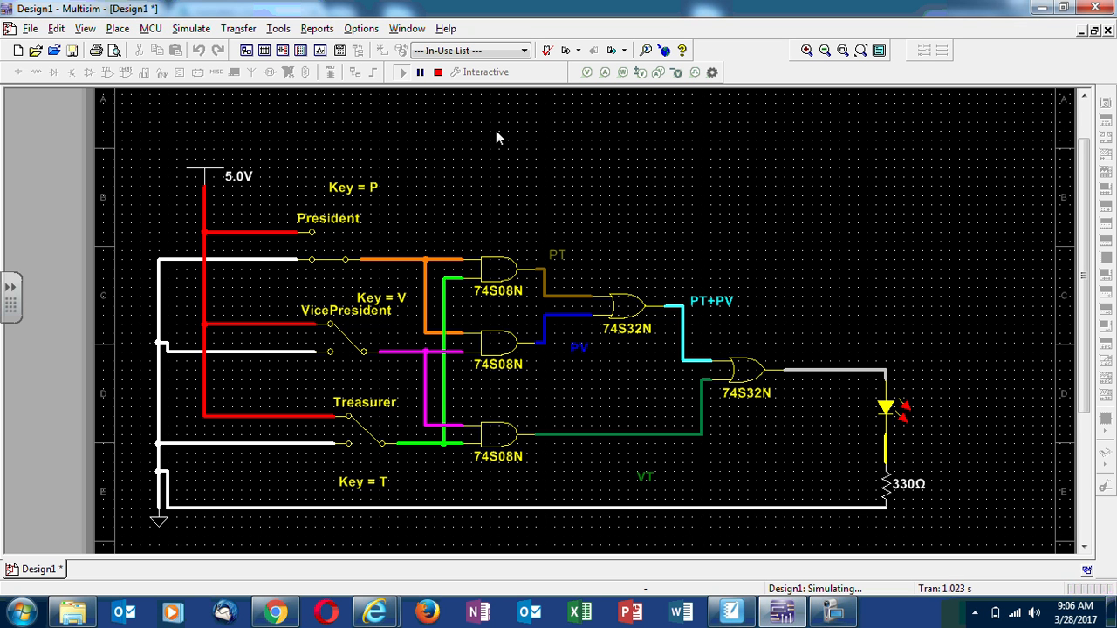
key("t")
key("t")
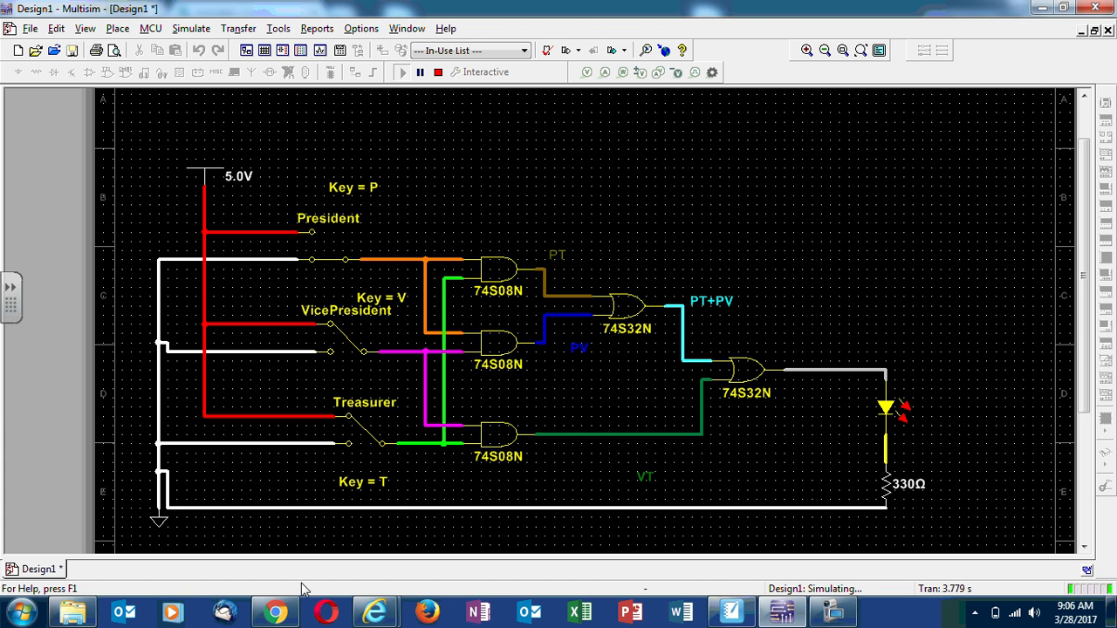
Step: Switch to Autodesk Circuits in Chrome and open The Unnamed Circuit modified Mar 28, 2017 from the profile's recent designs for editing
left_click(285, 614)
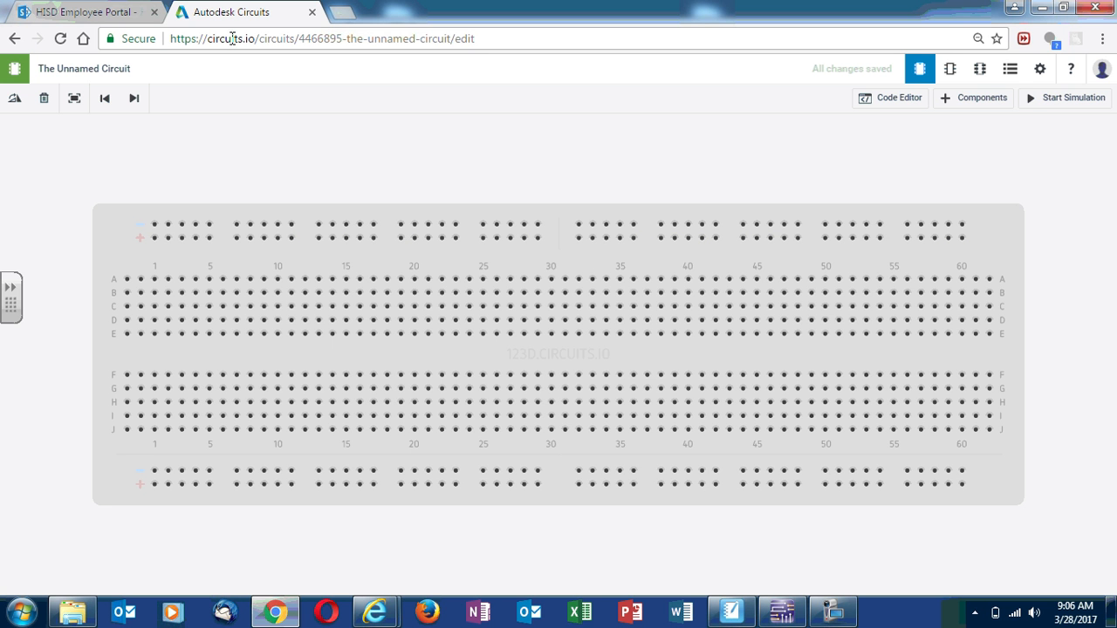
left_click_drag(257, 38, 161, 41)
left_click(515, 109)
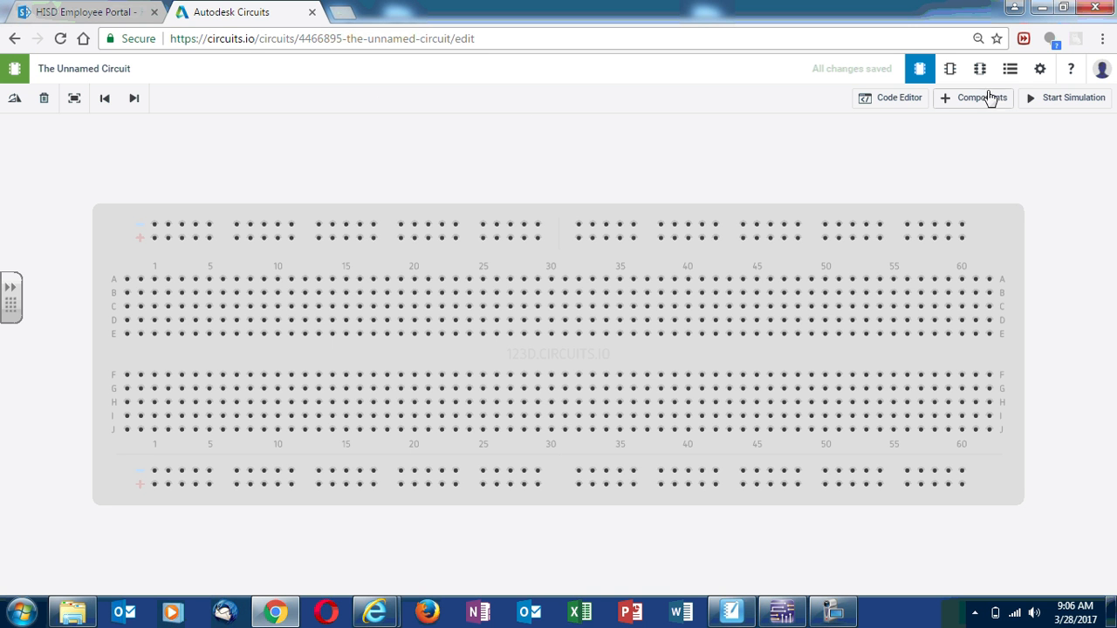
left_click(1103, 70)
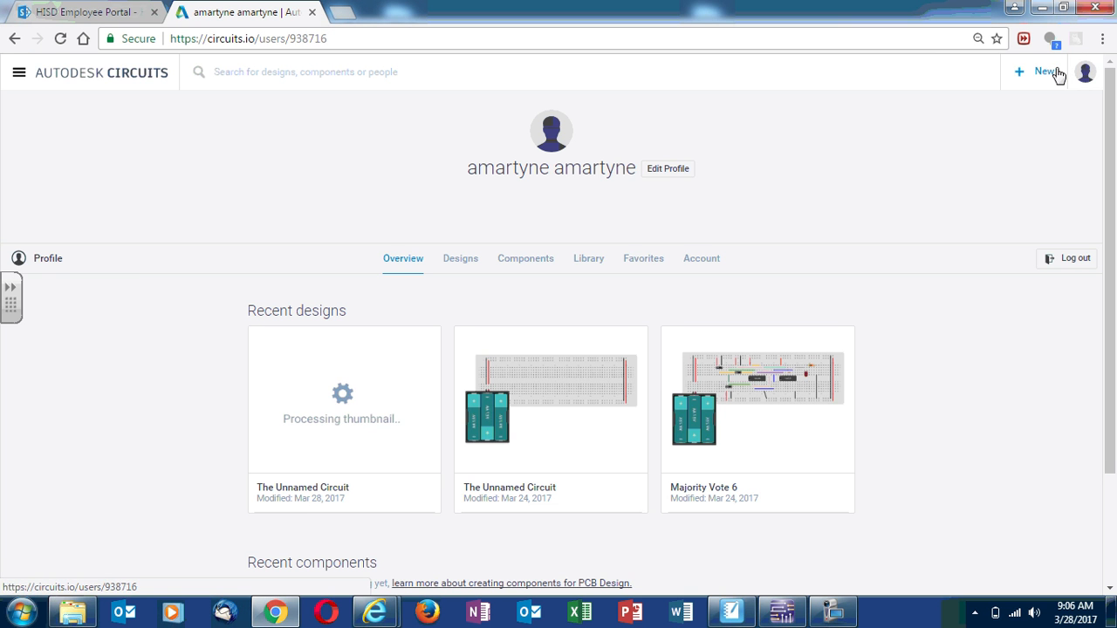
left_click(1047, 73)
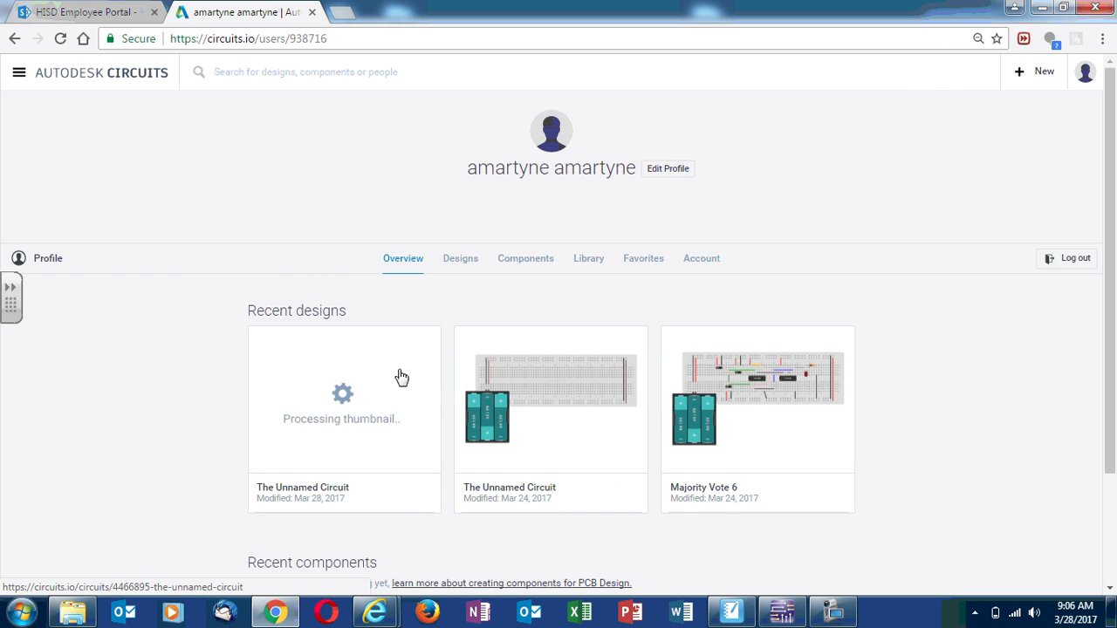
left_click(307, 423)
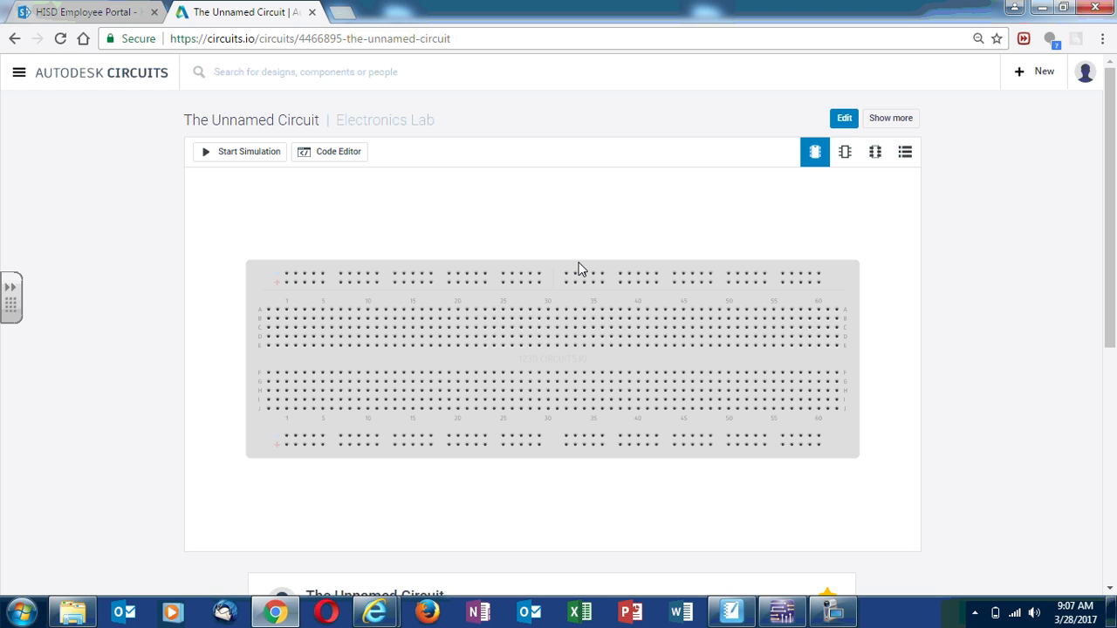
left_click(842, 120)
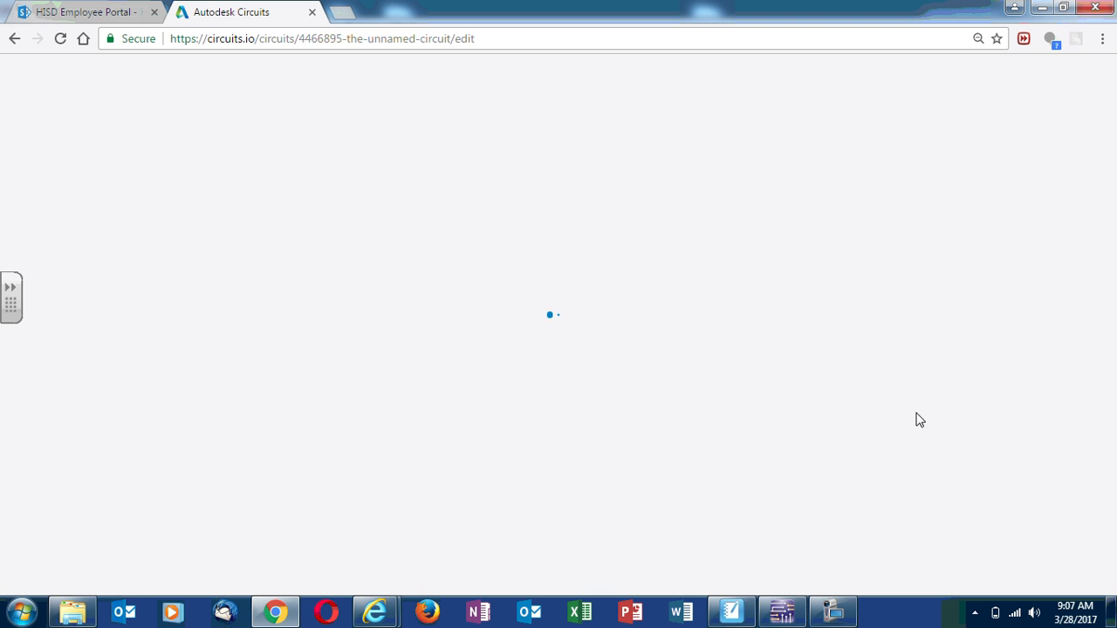
left_click(837, 611)
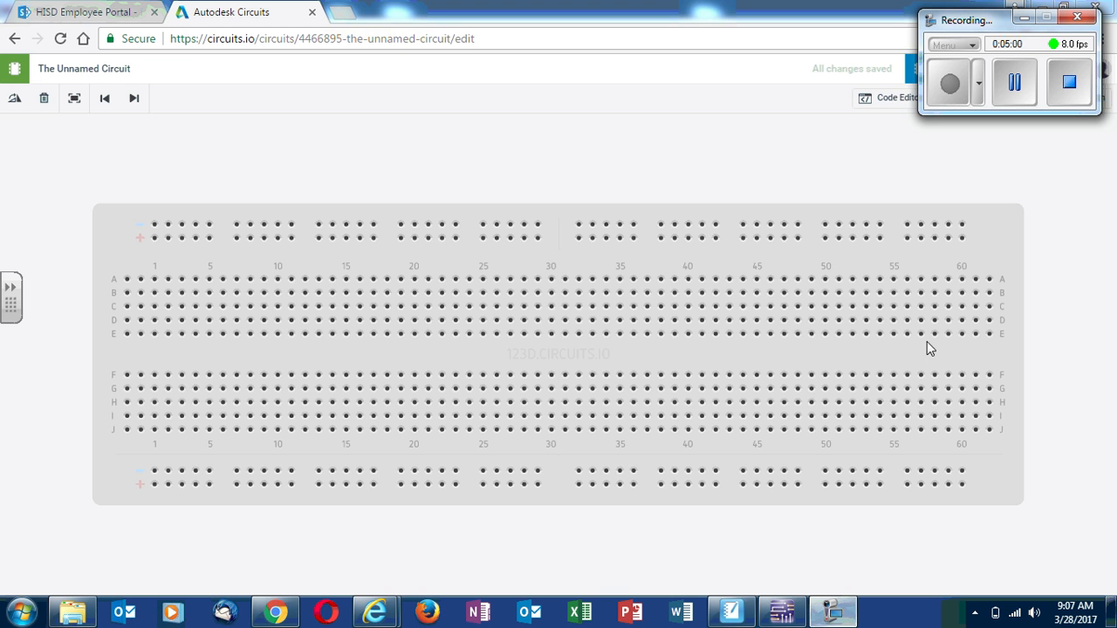
left_click(1023, 18)
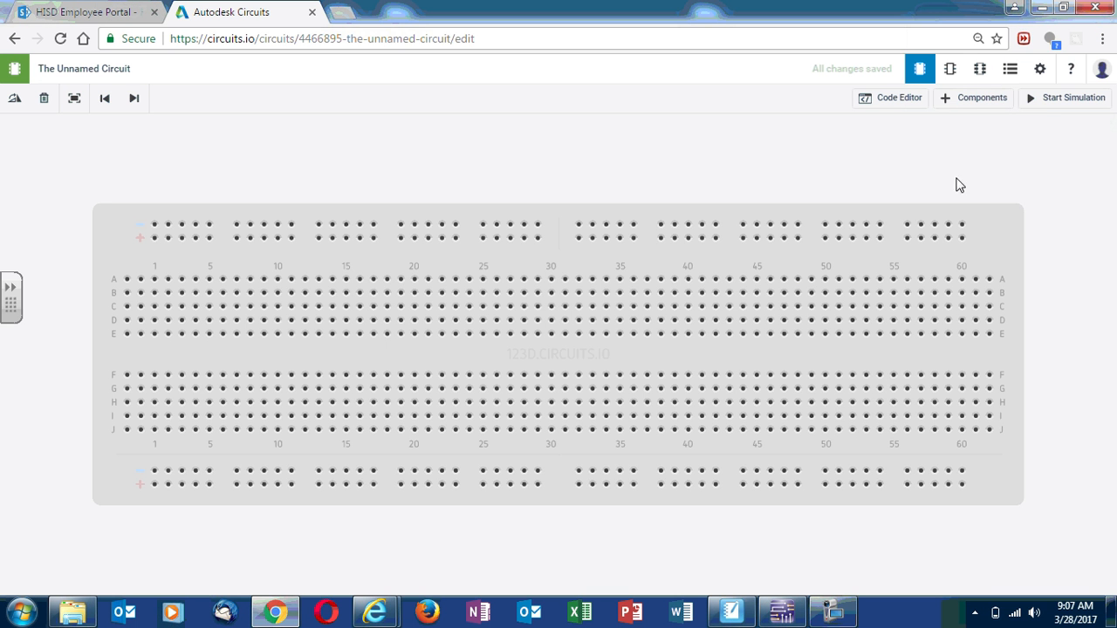
Step: Add a 3 x AA Battery to the breadboard's lower half, with its negative lead in column 1 and positive lead in column 2
left_click(976, 105)
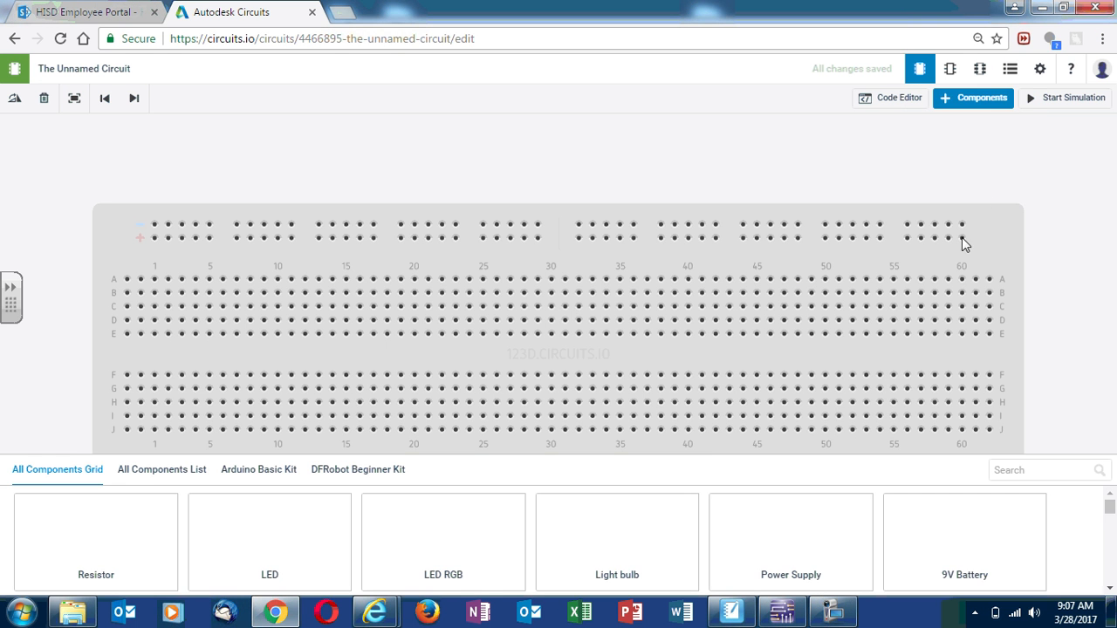
left_click_drag(699, 460, 680, 138)
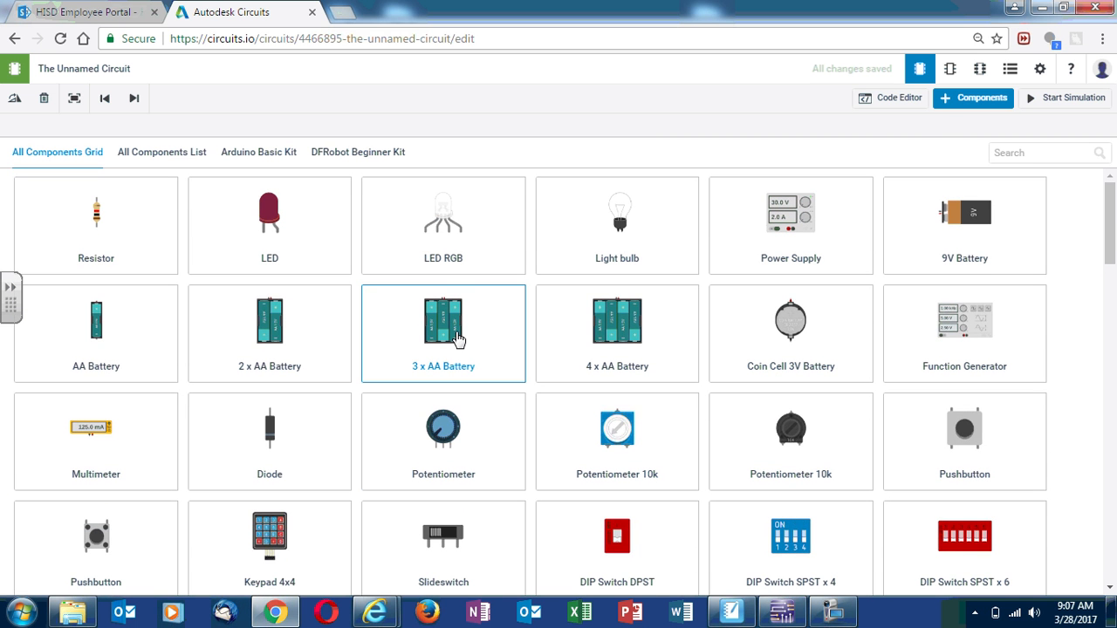
left_click_drag(457, 335, 167, 418)
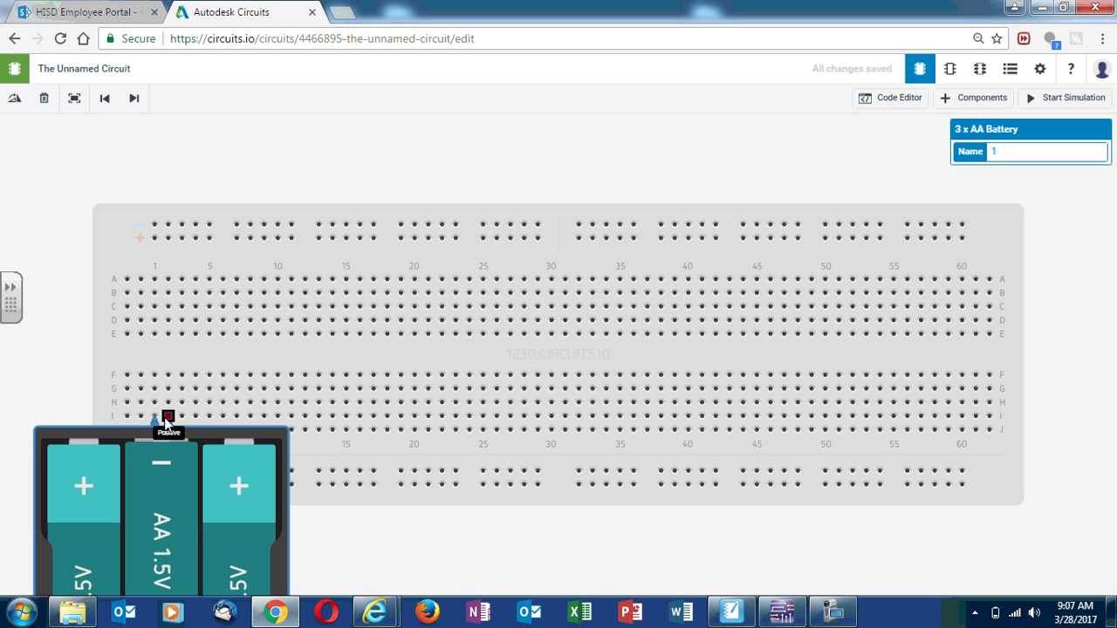
left_click_drag(167, 418, 165, 428)
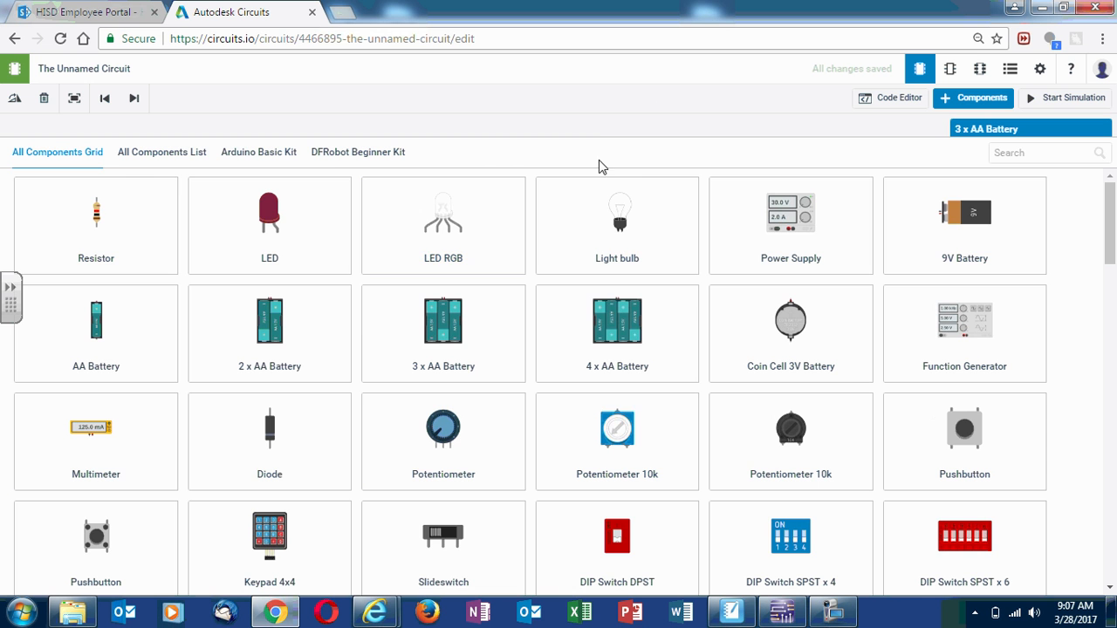
left_click_drag(601, 137, 538, 623)
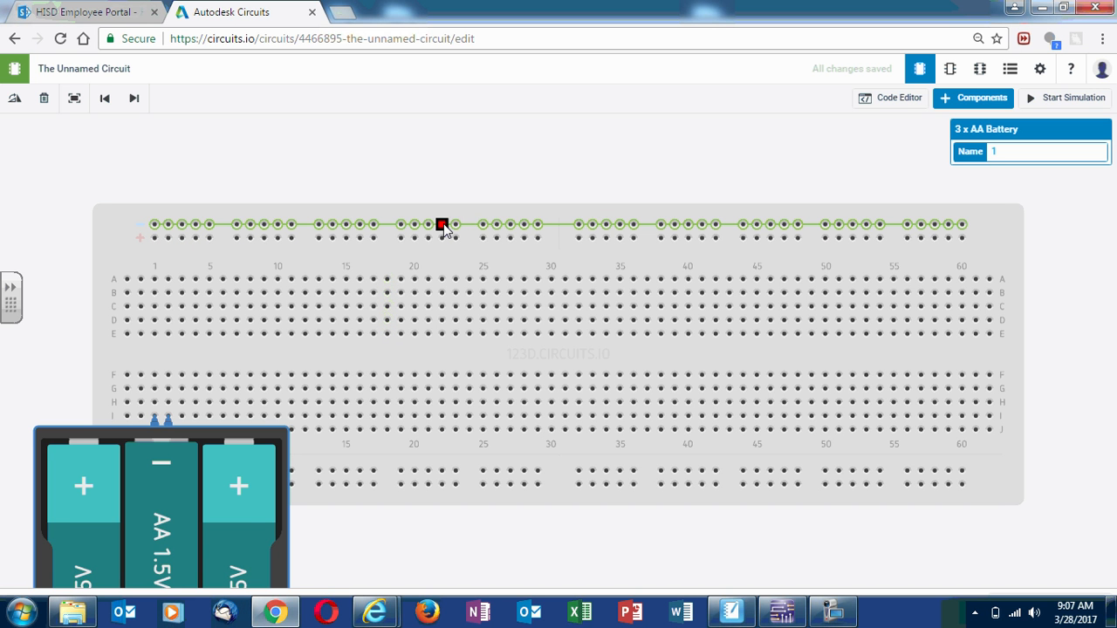
Step: Wire the battery's positive column from hole F2 to the upper positive rail and color the wire red
left_click(168, 377)
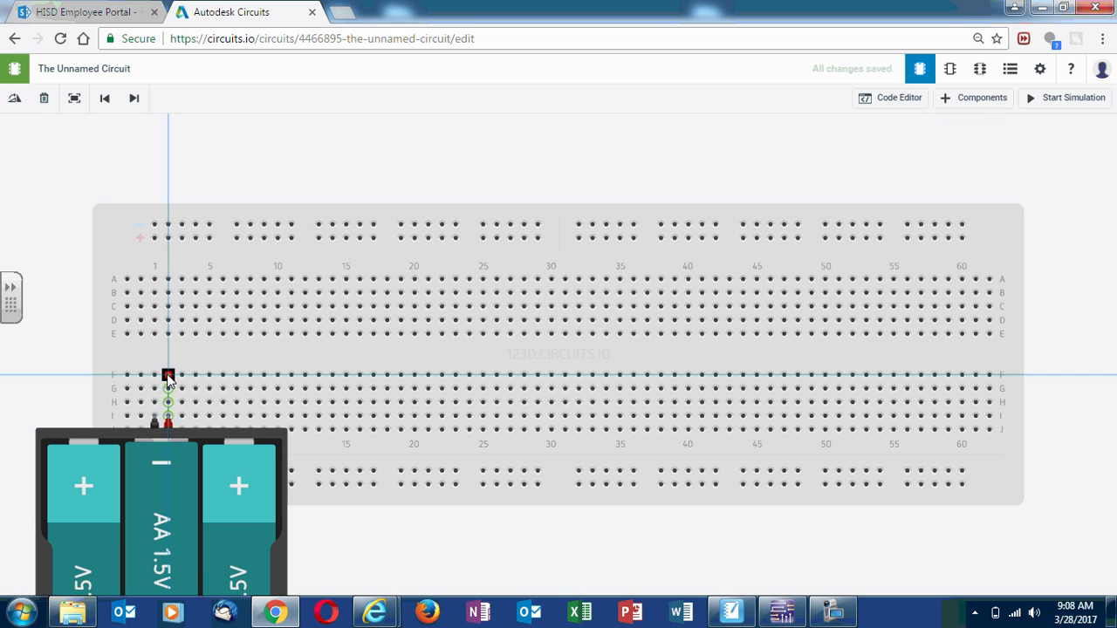
left_click(168, 279)
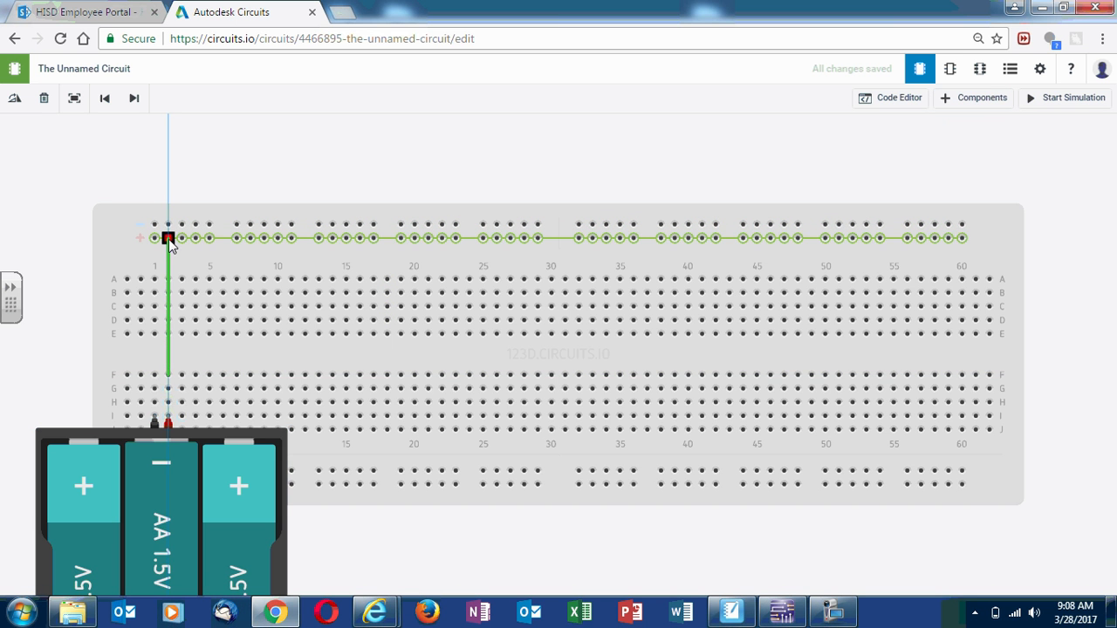
left_click(169, 238)
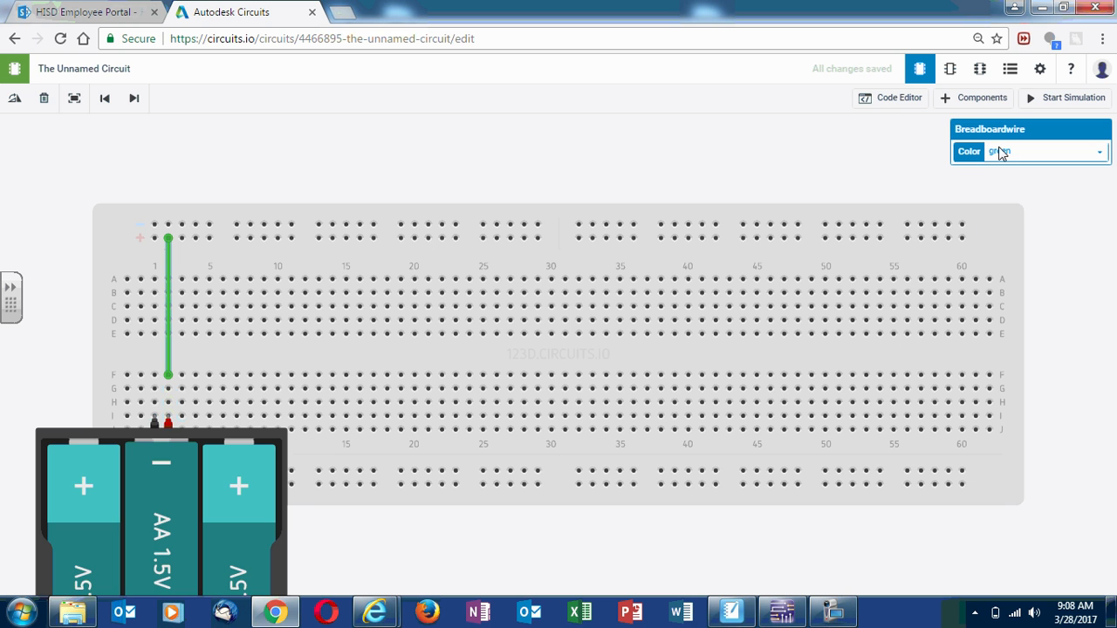
left_click(1000, 153)
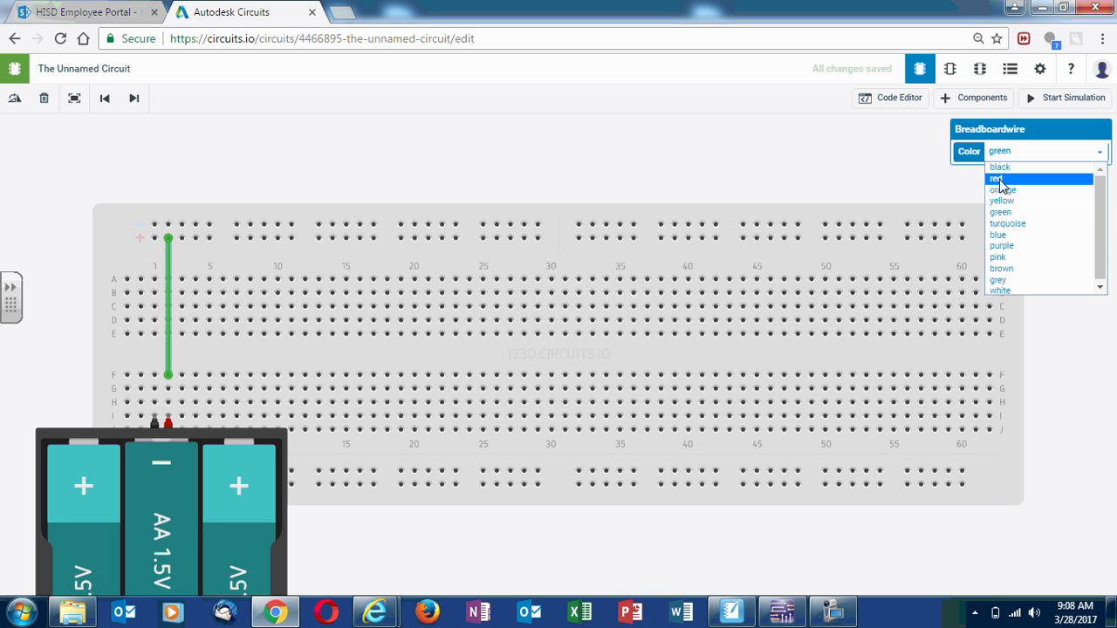
left_click(997, 179)
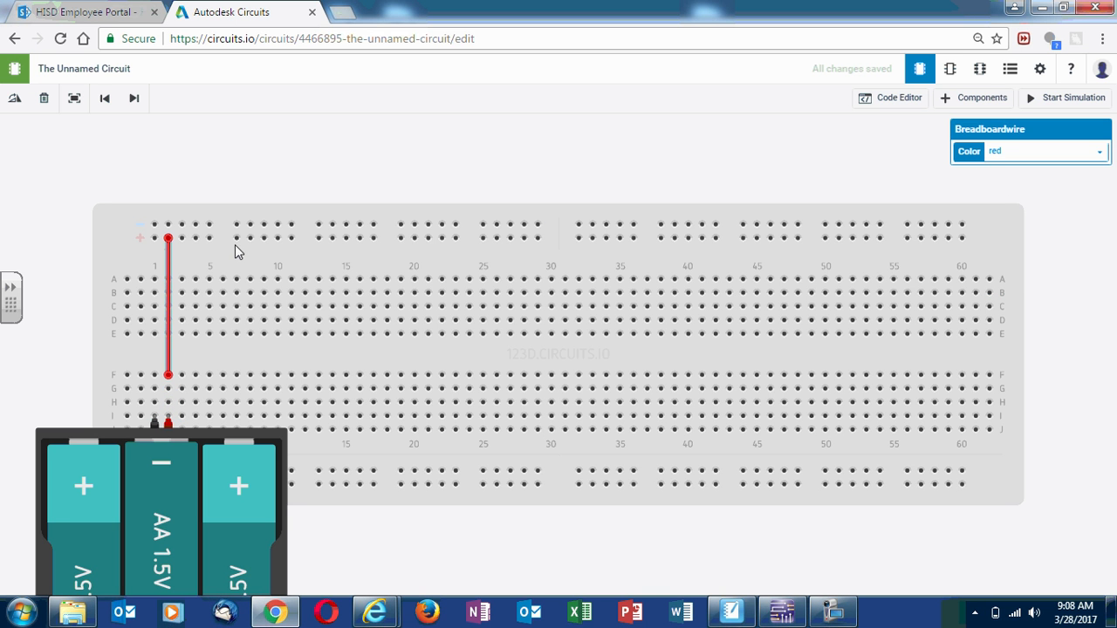
left_click(269, 146)
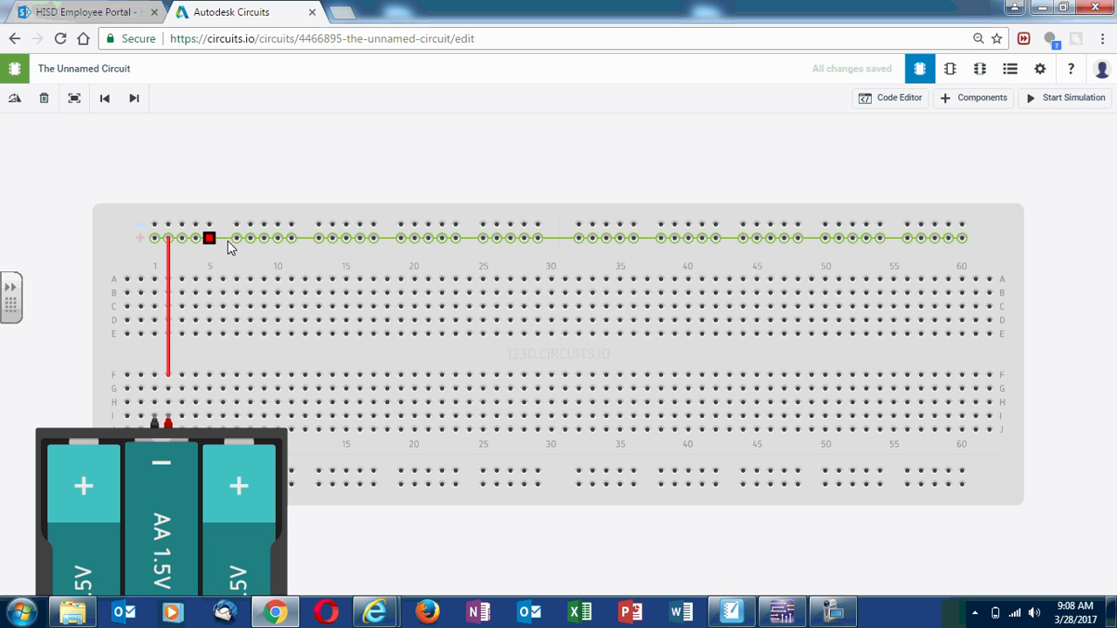
Step: Connect the upper and lower positive rails with a red wire at column 60
left_click(961, 239)
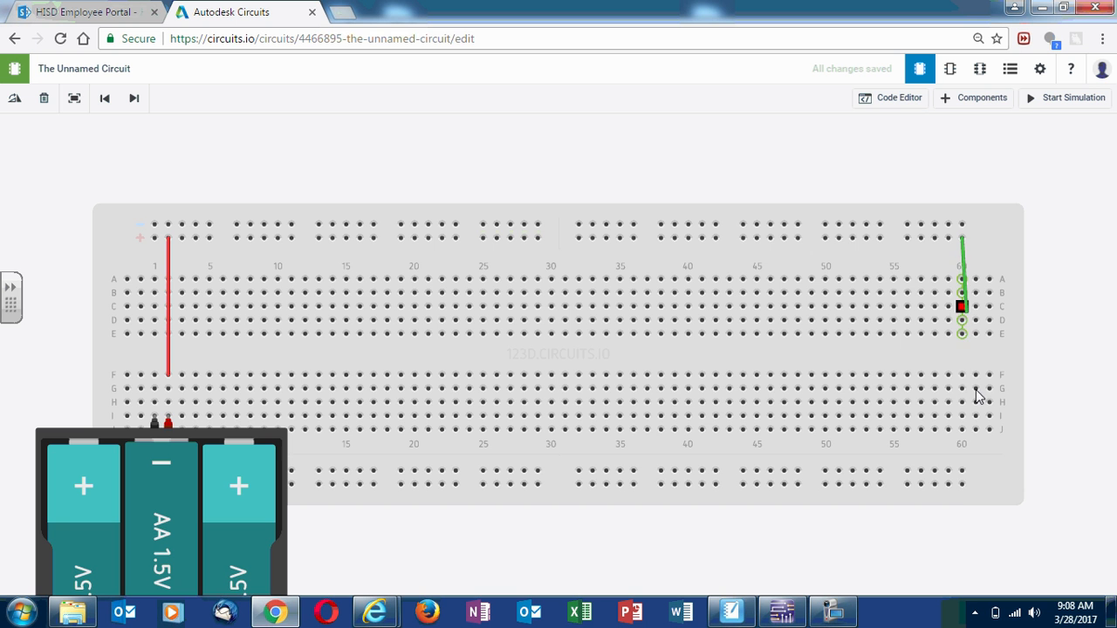
left_click(962, 485)
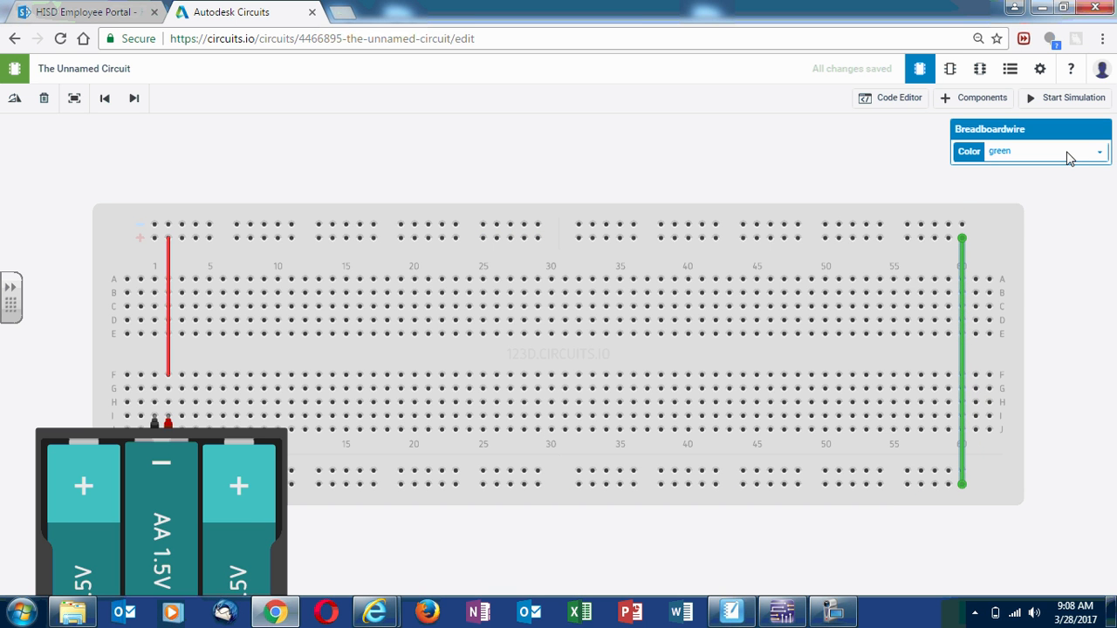
left_click(1070, 157)
left_click(1043, 179)
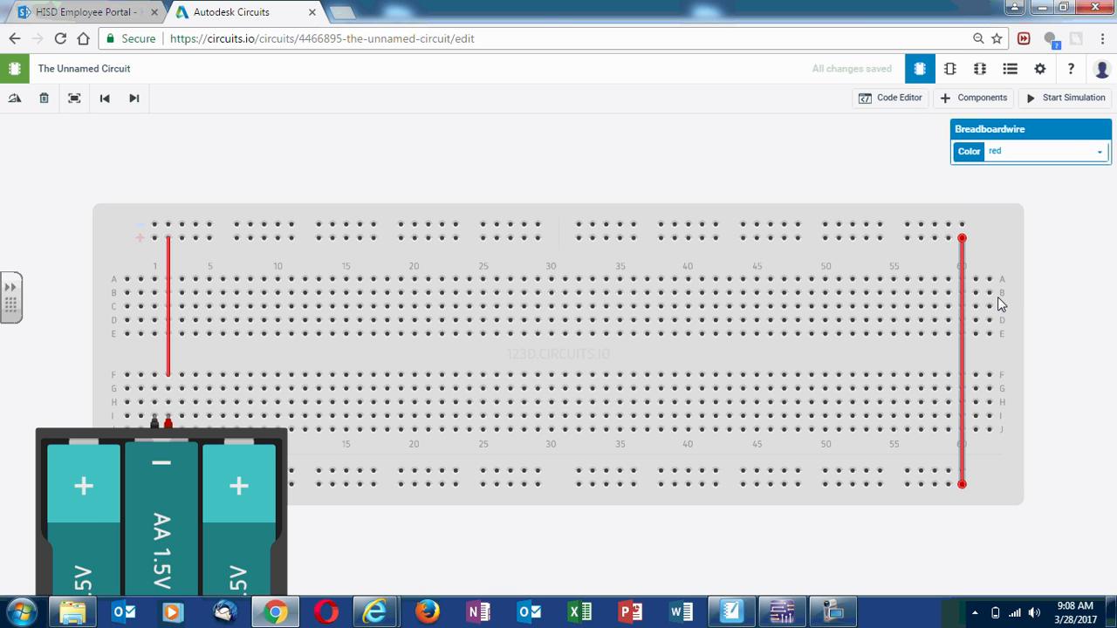
left_click(1000, 258)
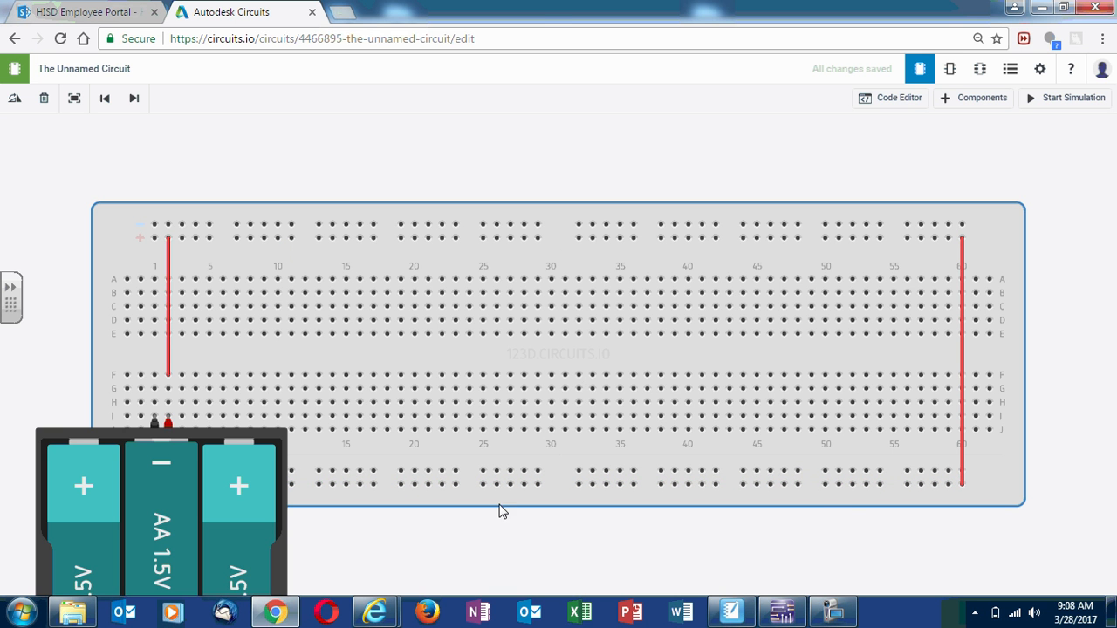
Step: Wire the battery's negative column from hole F1 to the upper negative rail and color the wire black
left_click(154, 376)
left_click(155, 279)
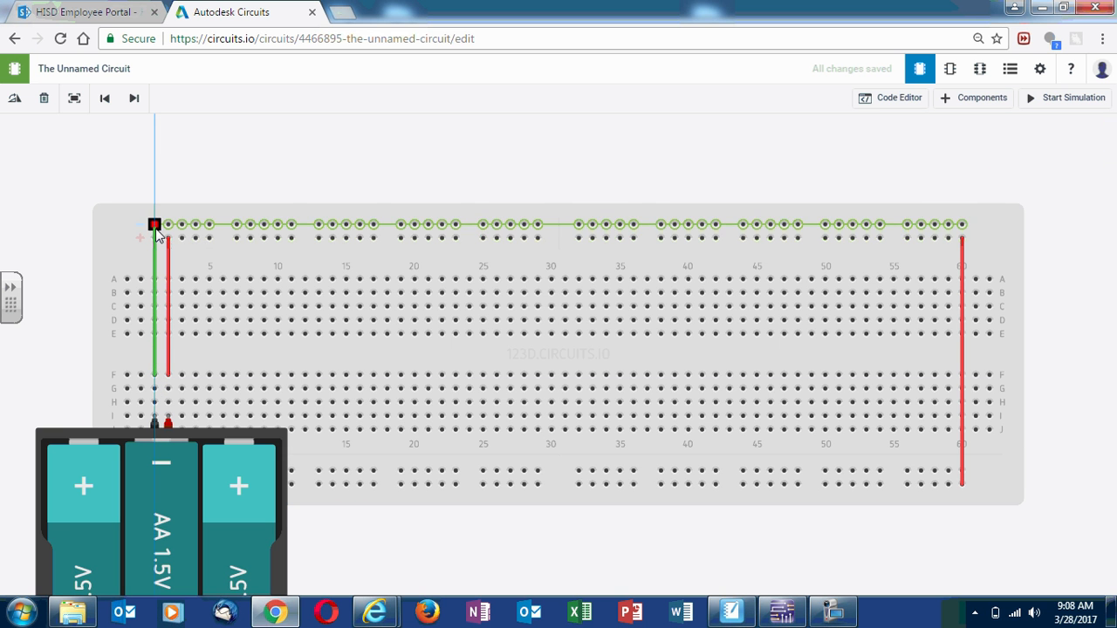
left_click(154, 225)
left_click(1016, 157)
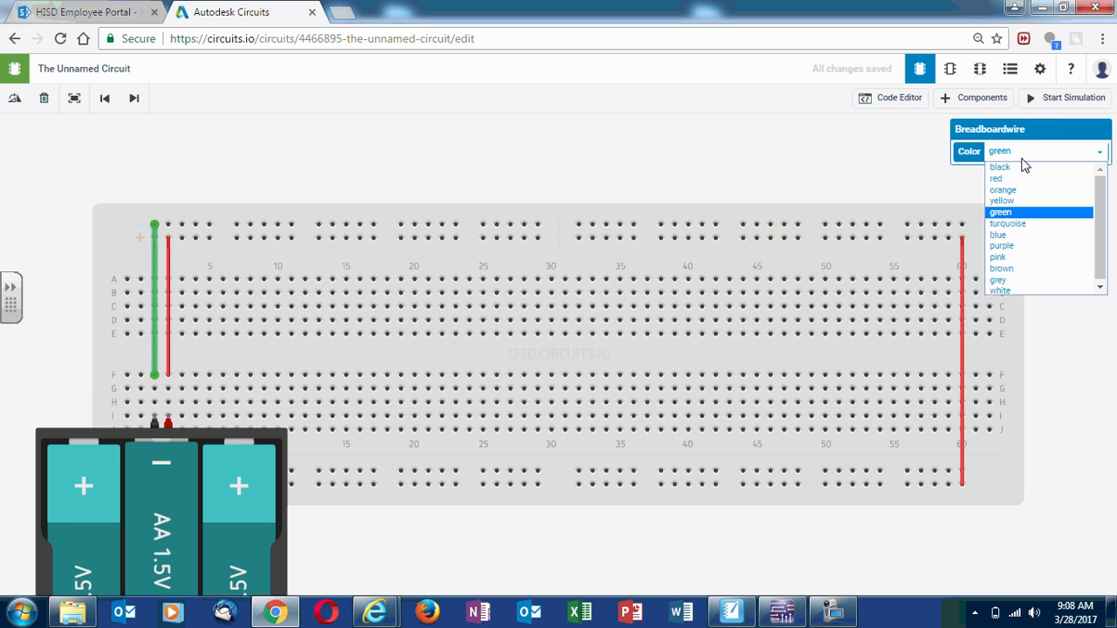
left_click(1003, 166)
left_click(609, 142)
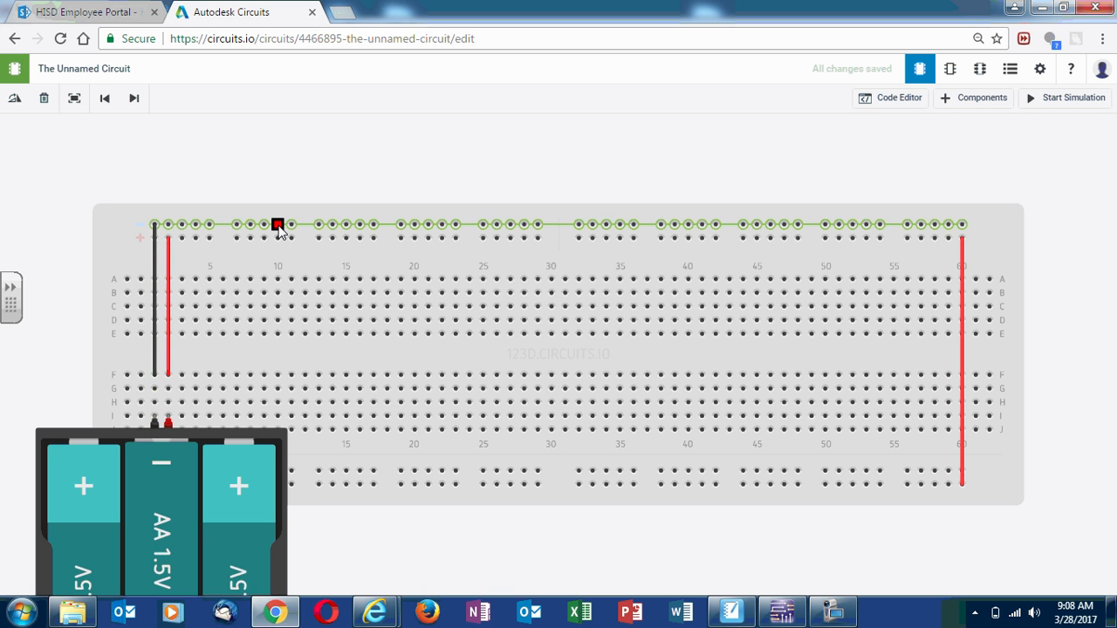
Step: Connect the upper and lower negative rails with a wire at column 59 and color it black
left_click(949, 224)
left_click(948, 471)
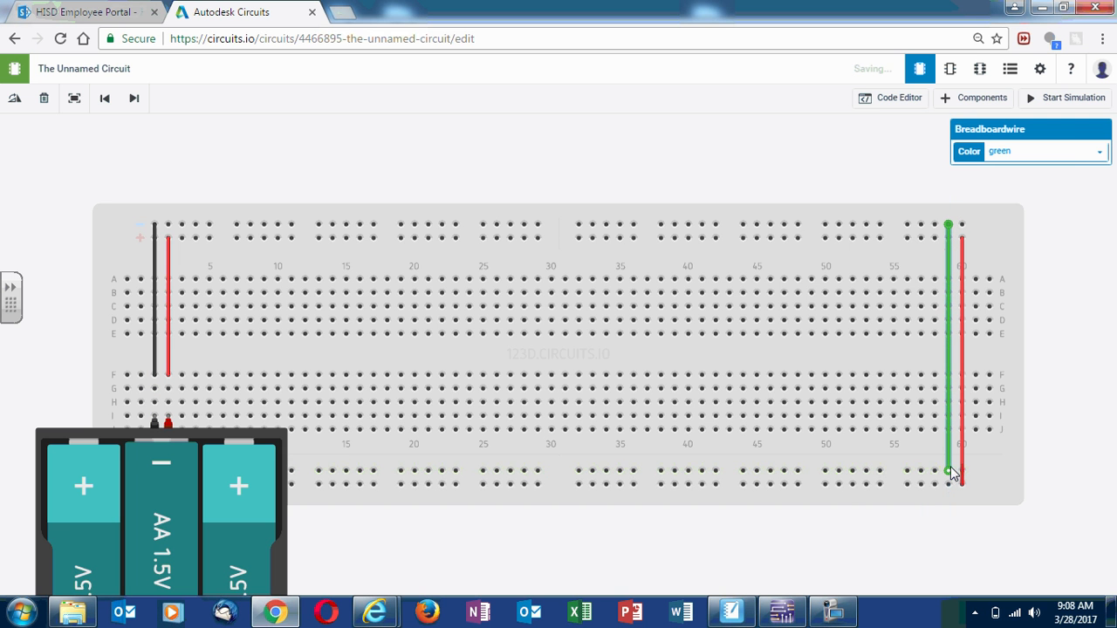
left_click(1070, 162)
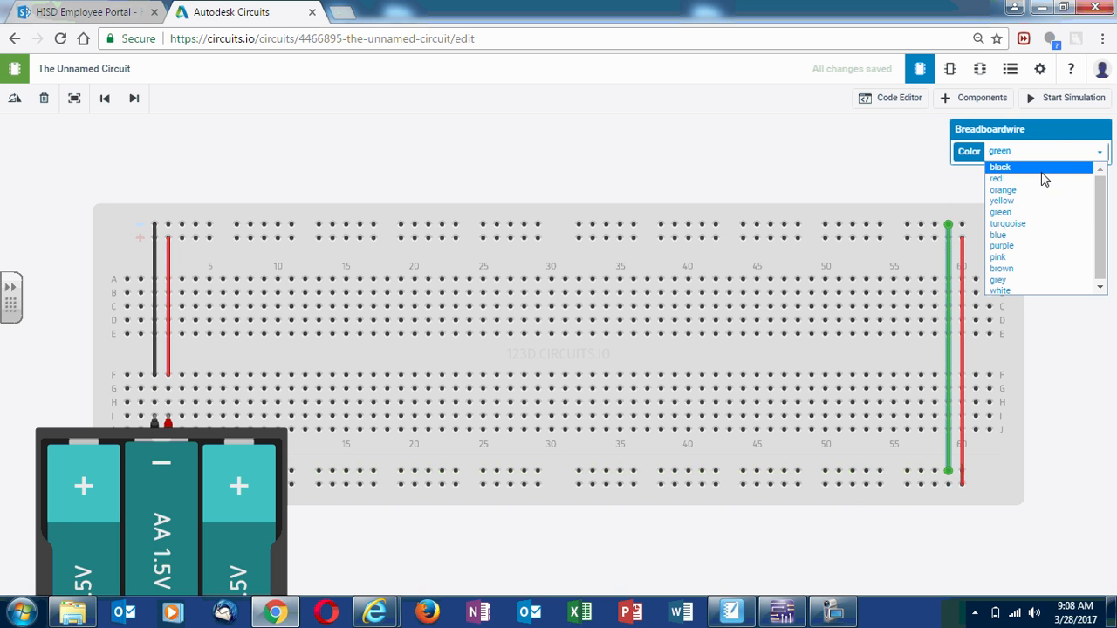
key("Escape")
left_click(1056, 319)
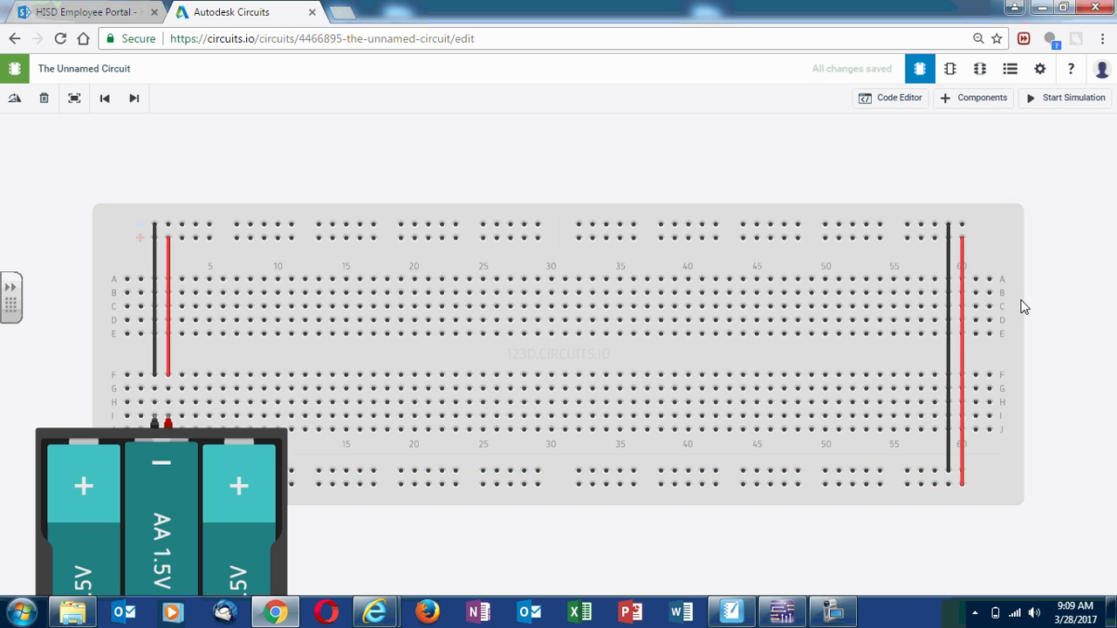
Step: Review the Multisim schematic, and add a Slideswitch to the Autodesk Circuits breadboard with its pins in row C, columns 12 to 14
left_click(782, 611)
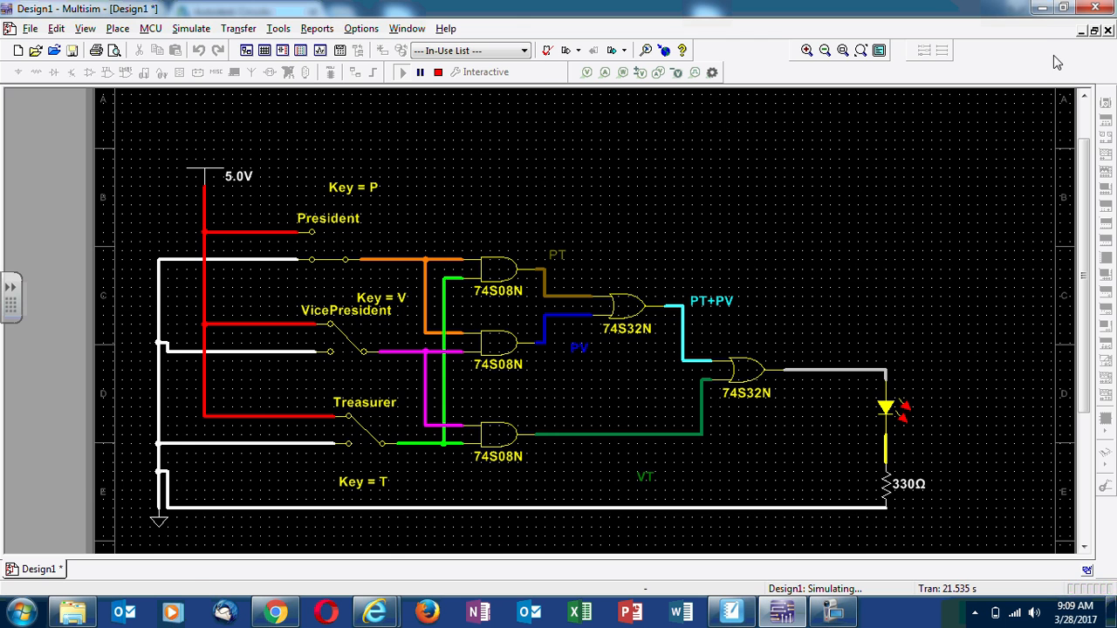
left_click(1041, 7)
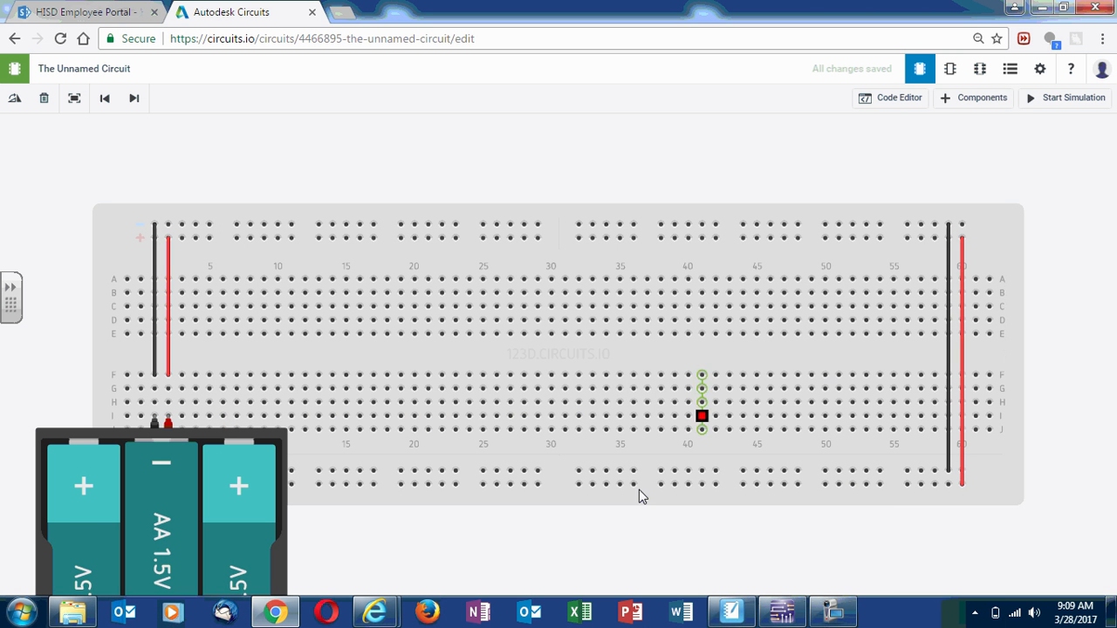
left_click(964, 103)
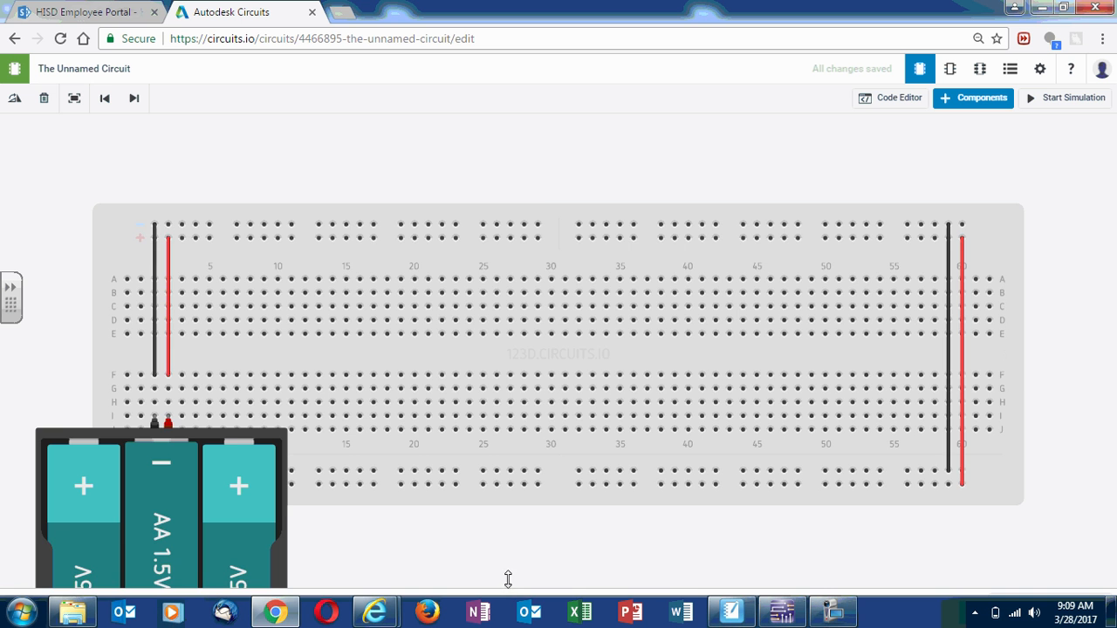
left_click_drag(508, 580, 532, 83)
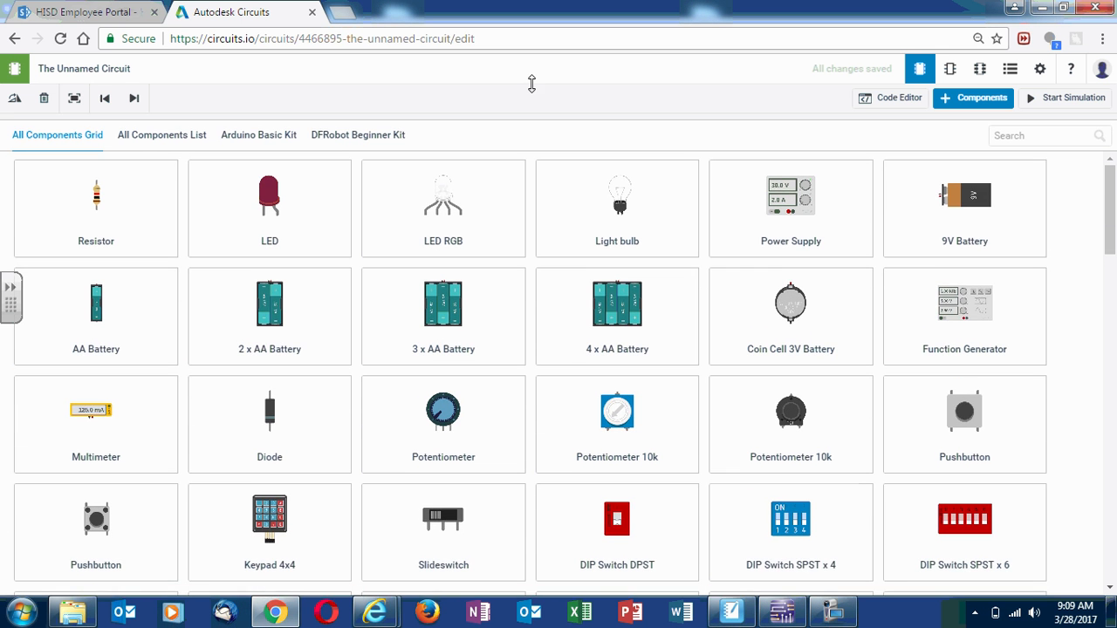
mouse_move(1111, 197)
left_mouse_down()
mouse_move(1113, 493)
mouse_move(1090, 189)
left_mouse_up()
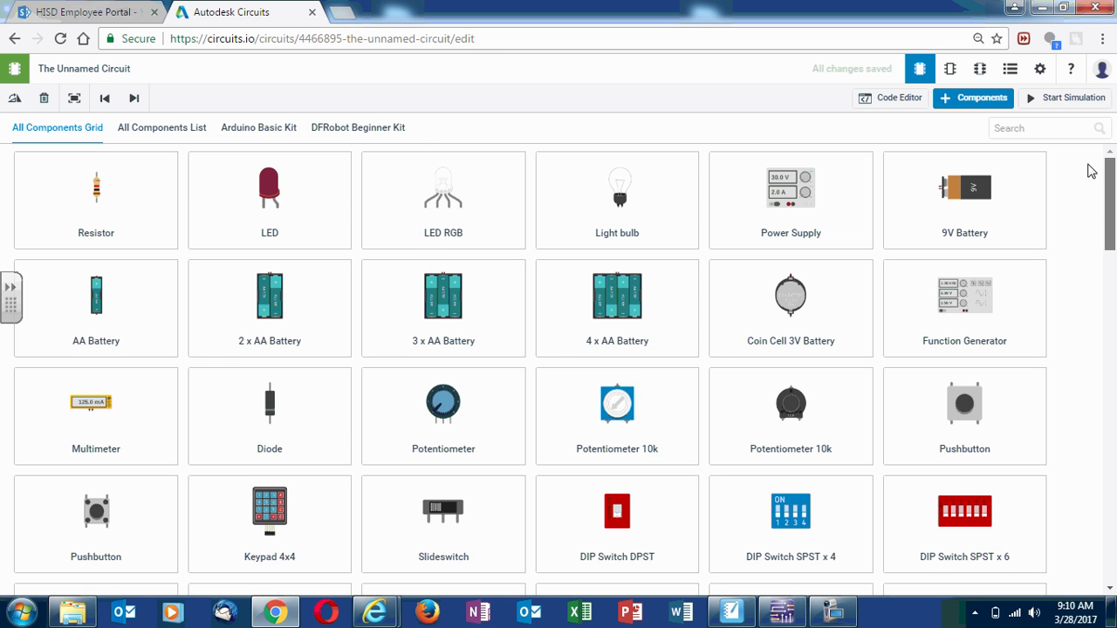
scroll(1093, 201, "down", 6)
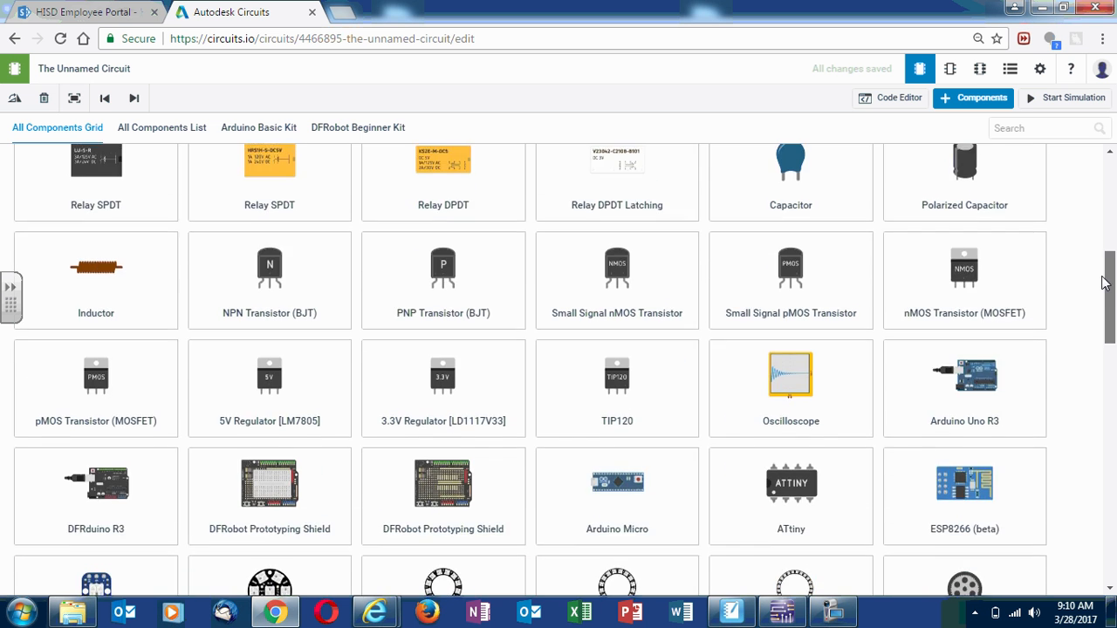
scroll(1100, 216, "up", 3)
scroll(1098, 215, "up", 2)
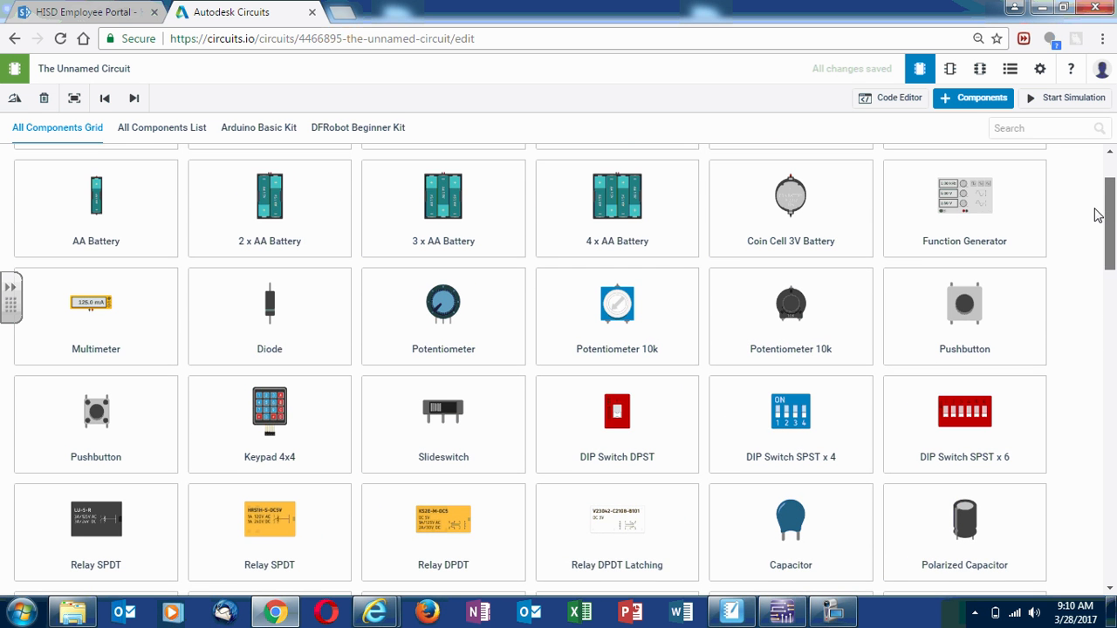
scroll(1097, 217, "down", 1)
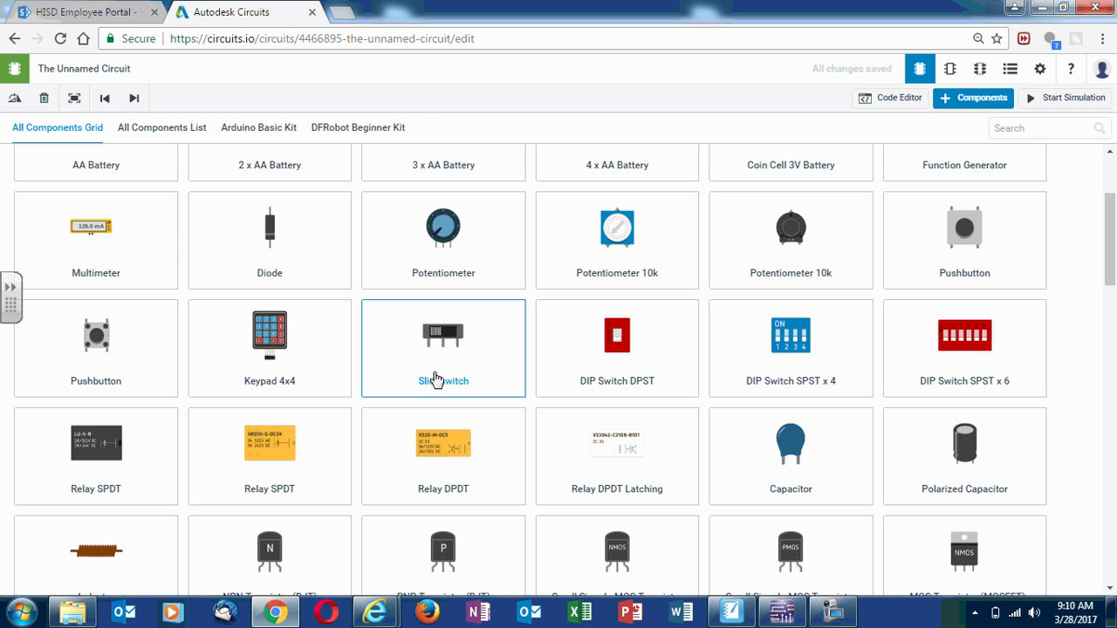
left_click_drag(443, 374, 323, 331)
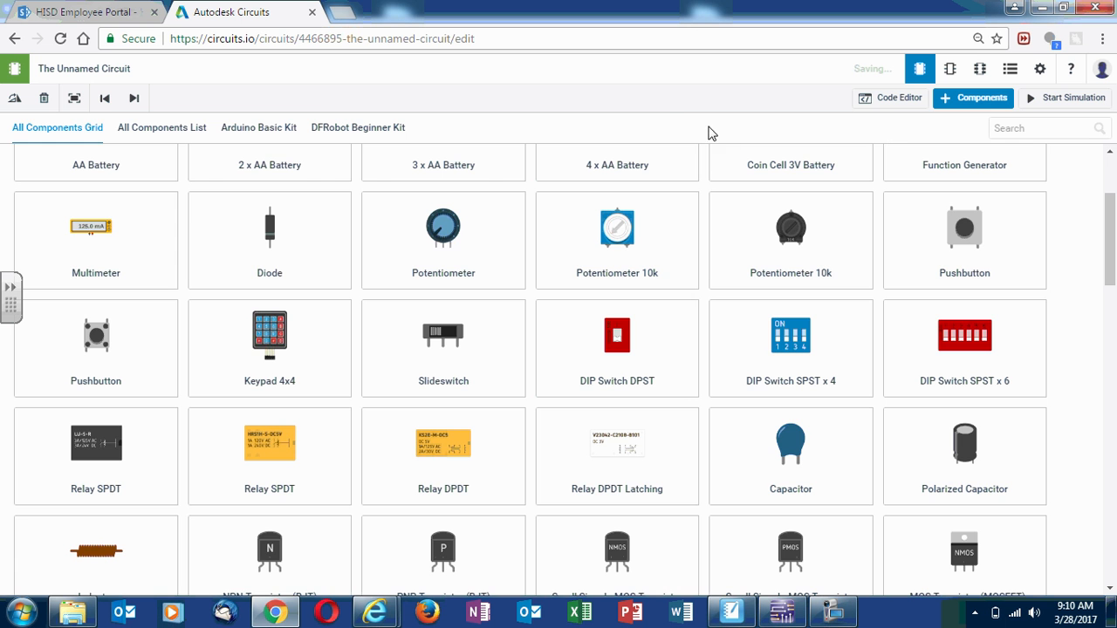
left_click_drag(672, 109, 568, 621)
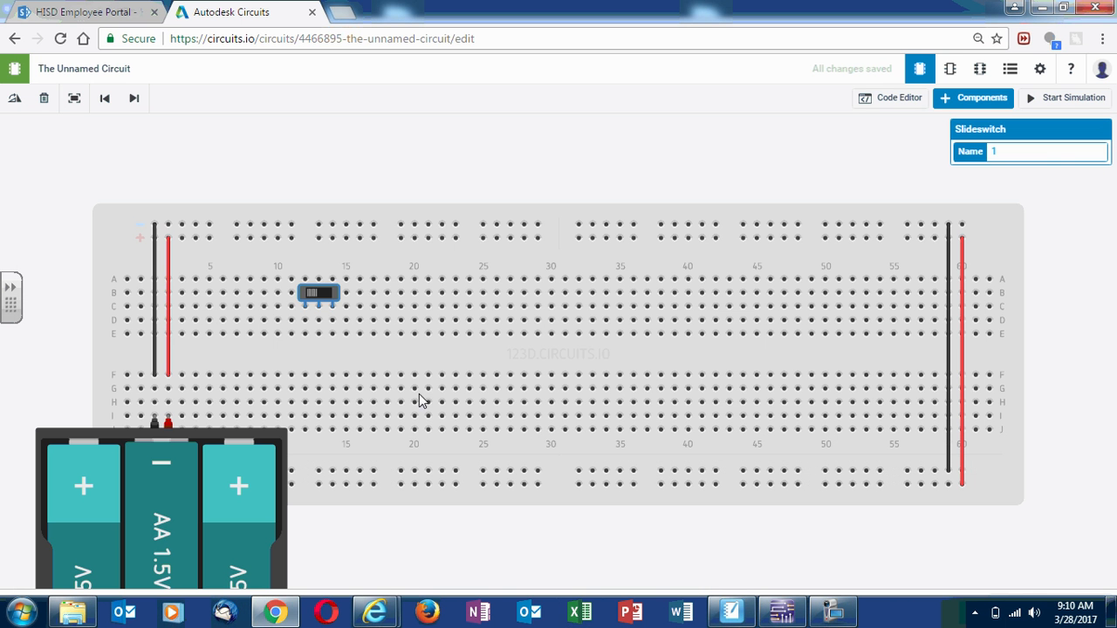
Step: Duplicate the slideswitch twice, placing one copy's pins in row C, columns 19 to 21, and the other's in row G, columns 15 to 17
left_click(322, 295)
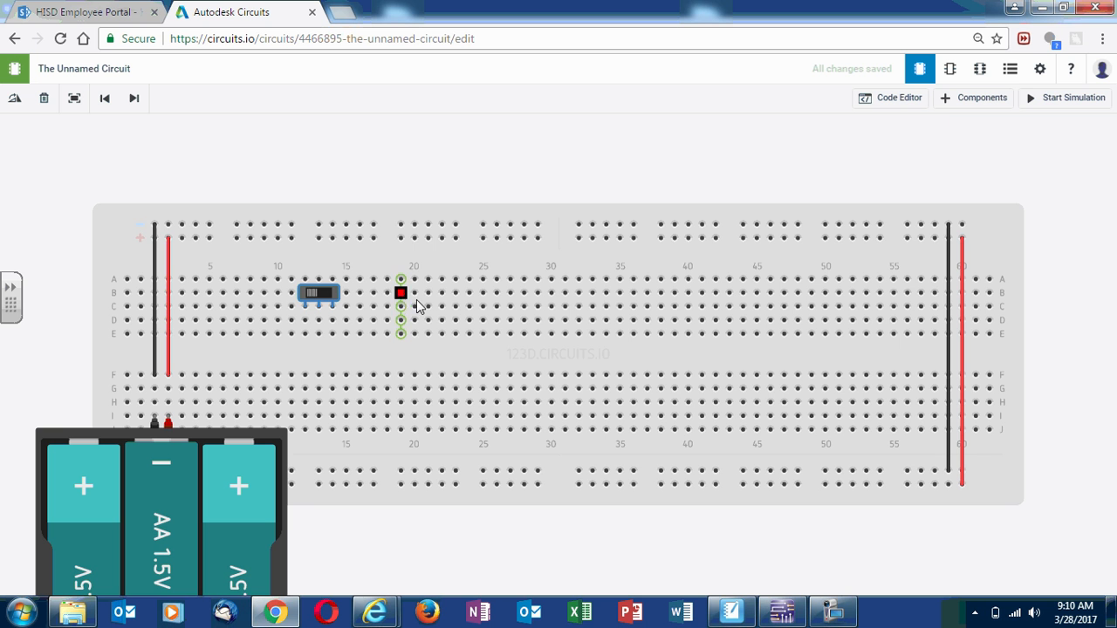
key("ctrl+v")
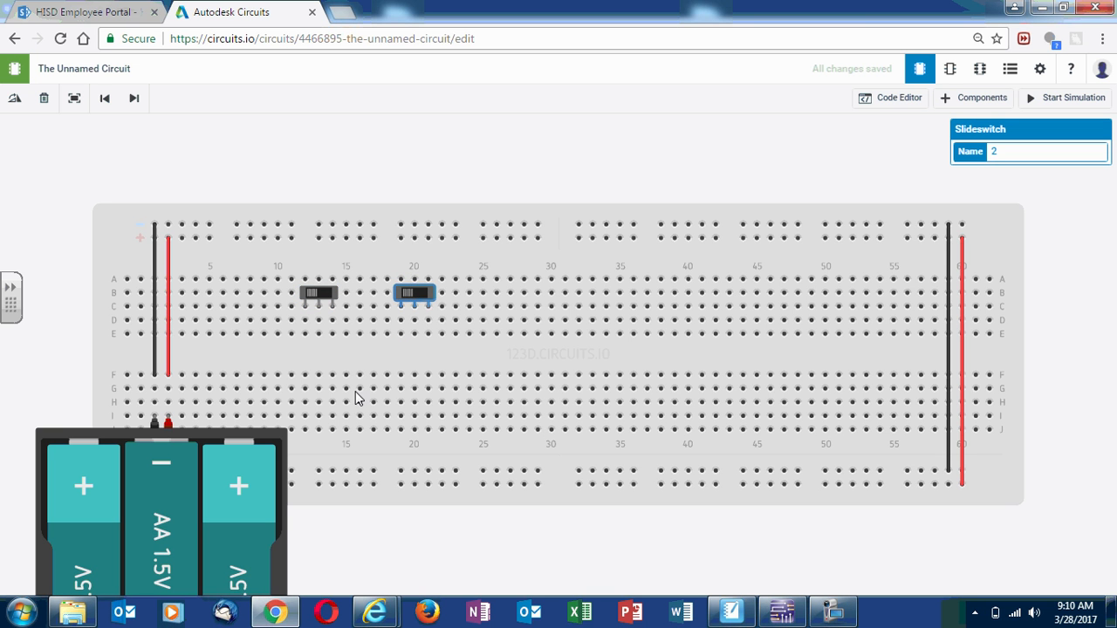
key("ctrl+v")
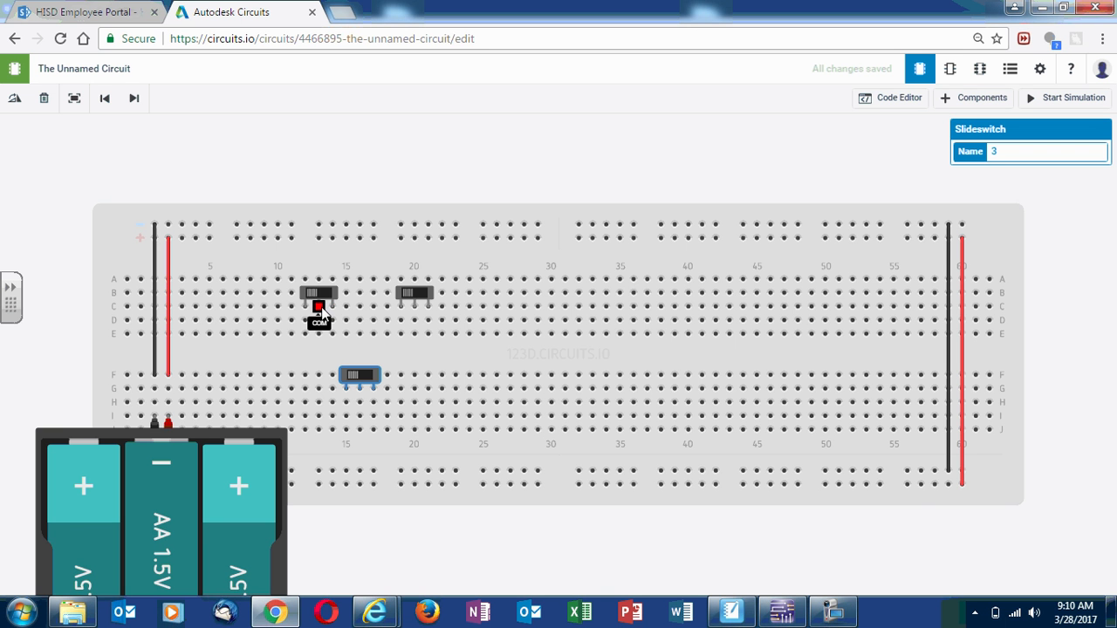
Step: Check the switch connections in the Multisim schematic and shift the first breadboard slideswitch to columns 11 to 13
left_click(782, 611)
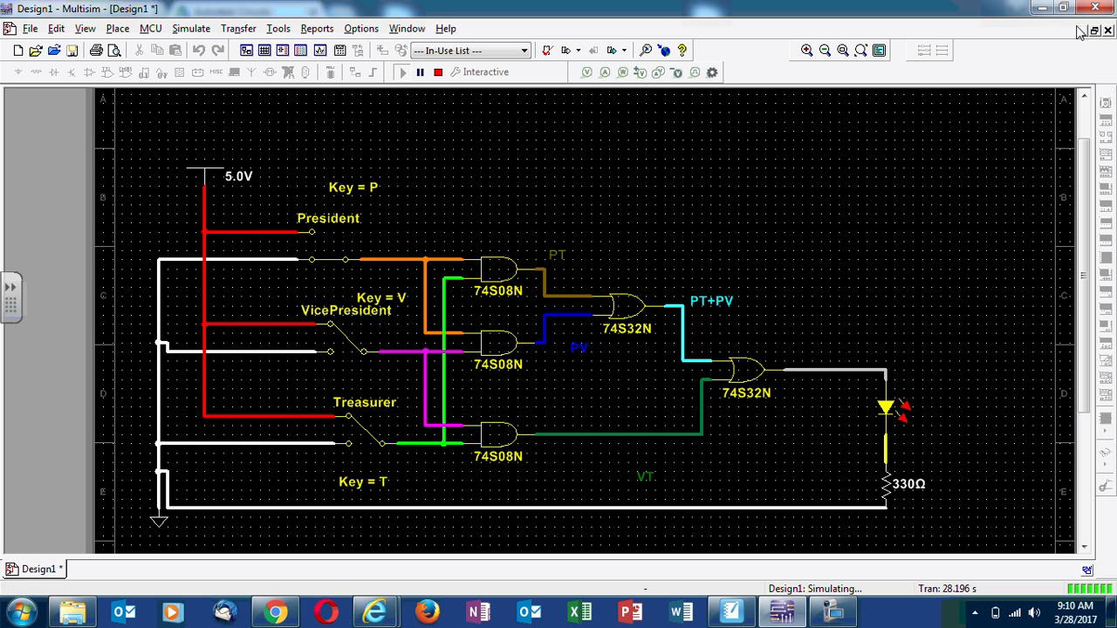
left_click(1041, 8)
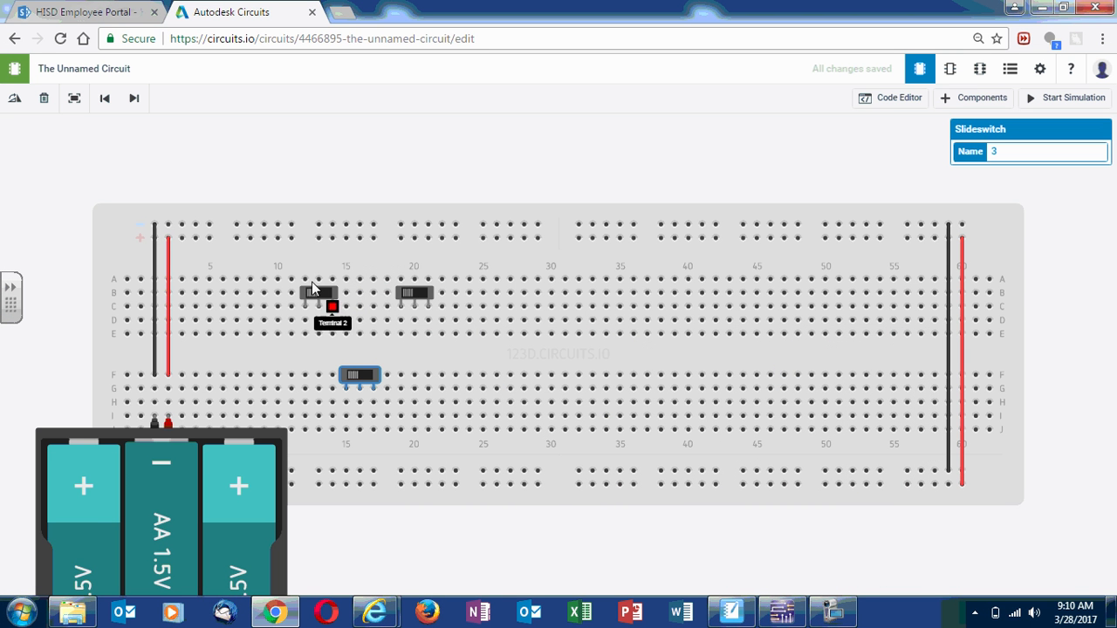
left_click_drag(322, 288, 308, 289)
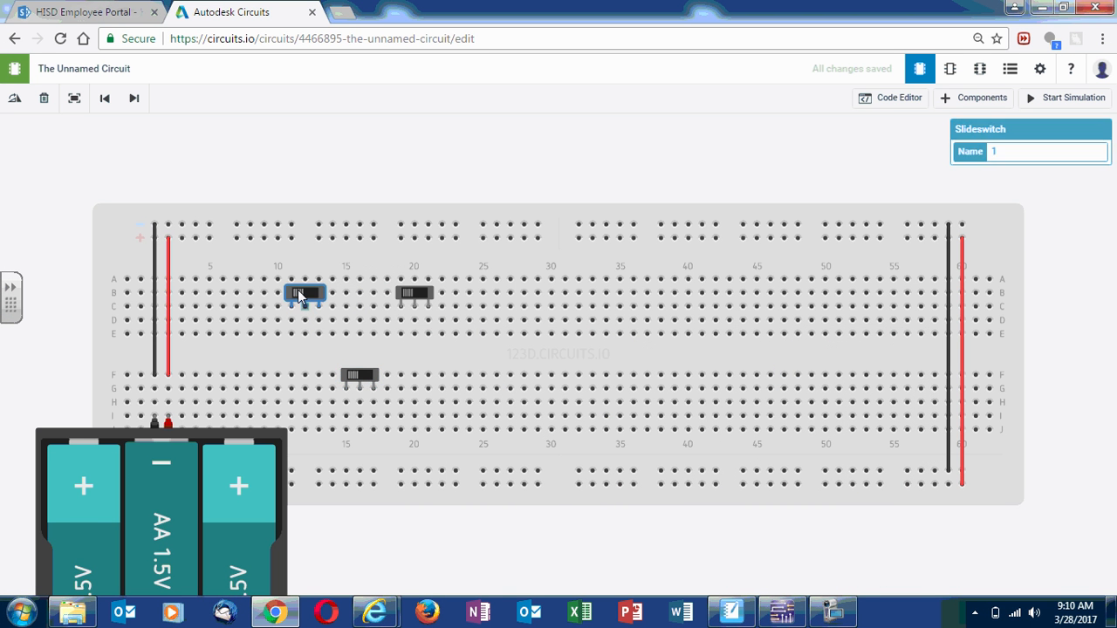
left_click(782, 612)
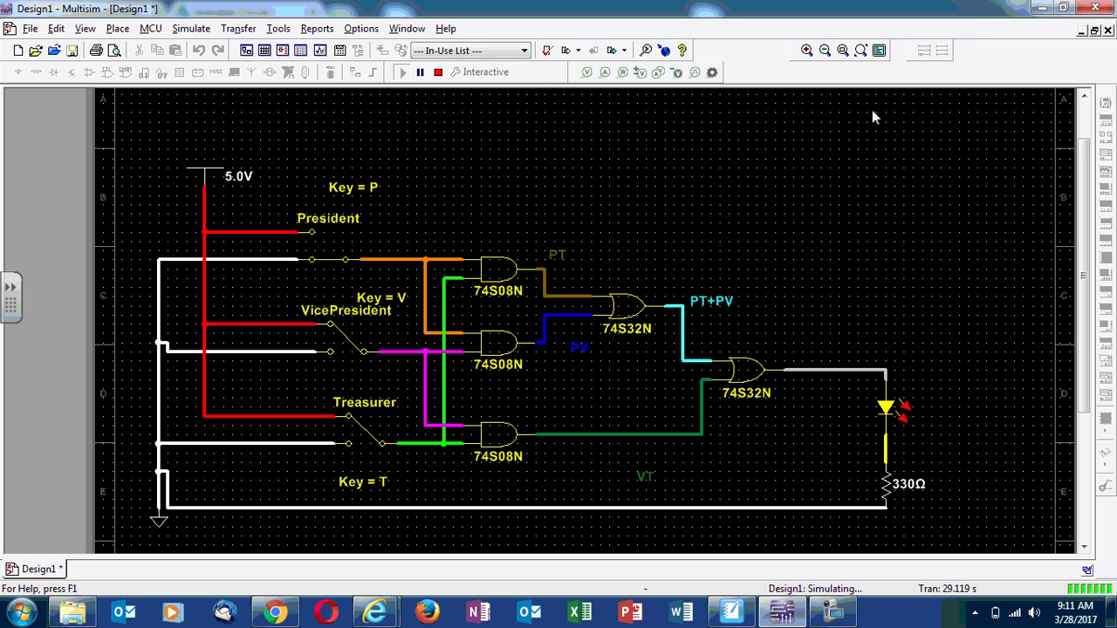
left_click(1041, 8)
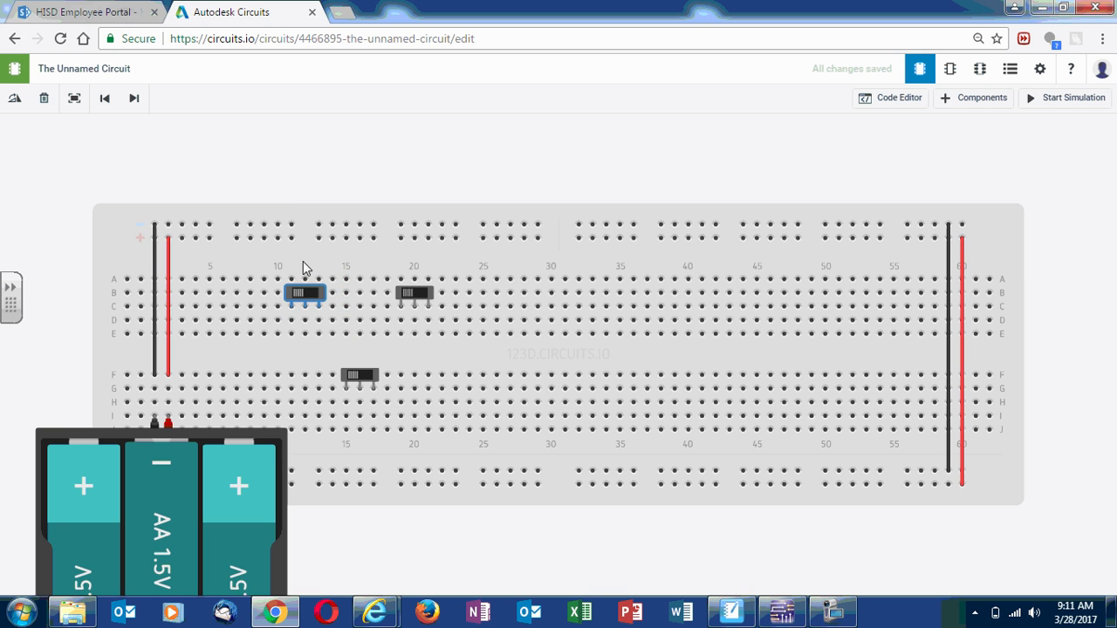
Step: Wire the first slideswitch's column 11 terminal from hole A11 to the upper positive rail and color the wire red
left_click(293, 280)
left_click(292, 239)
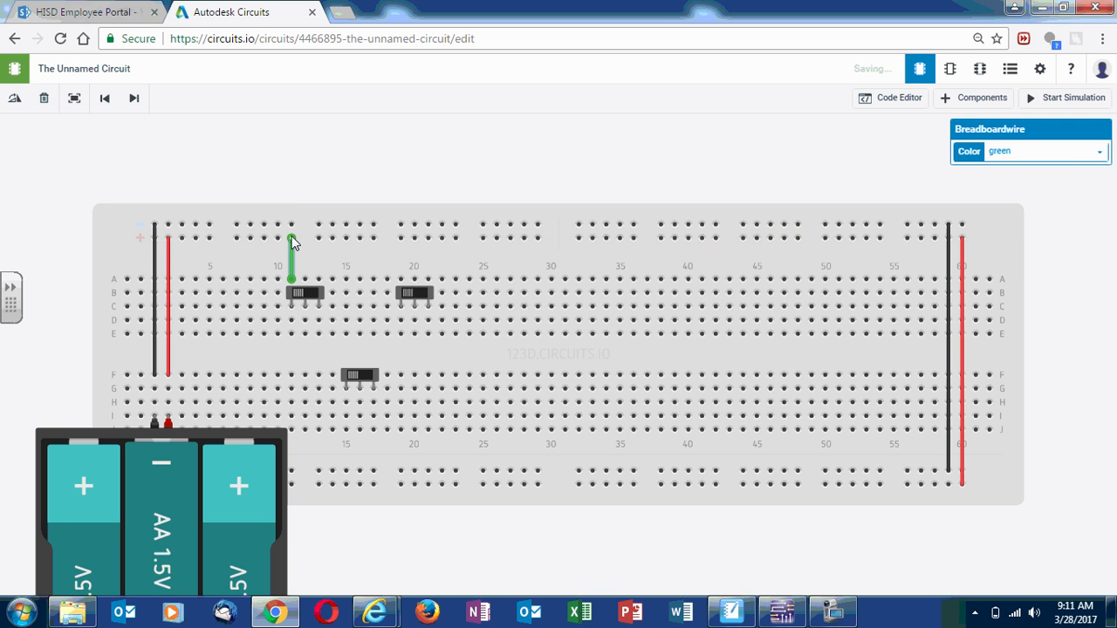
left_click(1071, 159)
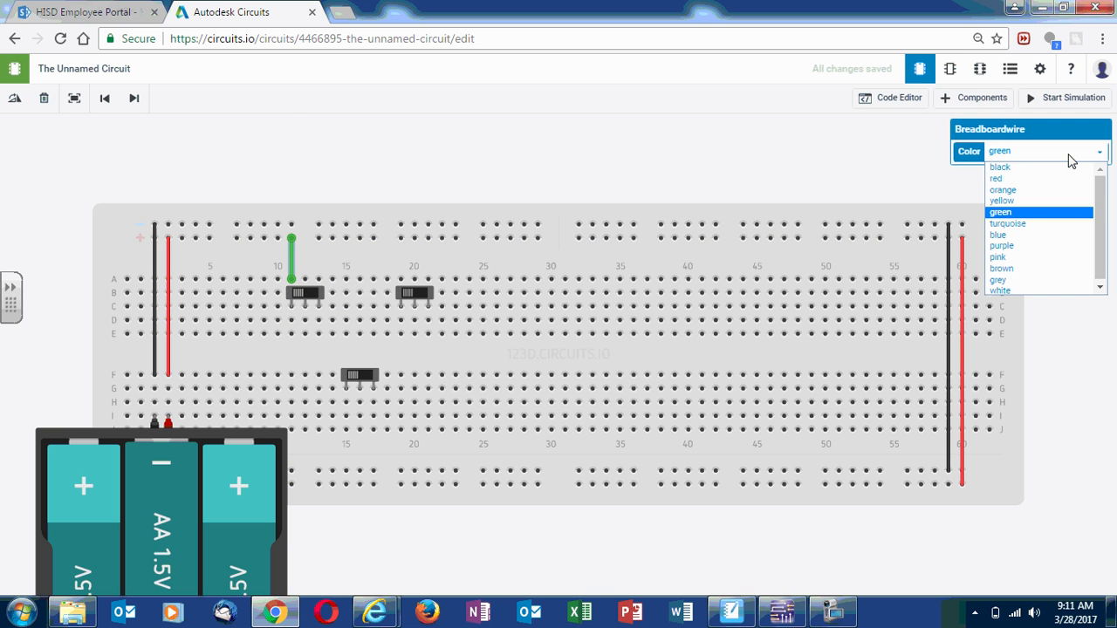
left_click(1047, 181)
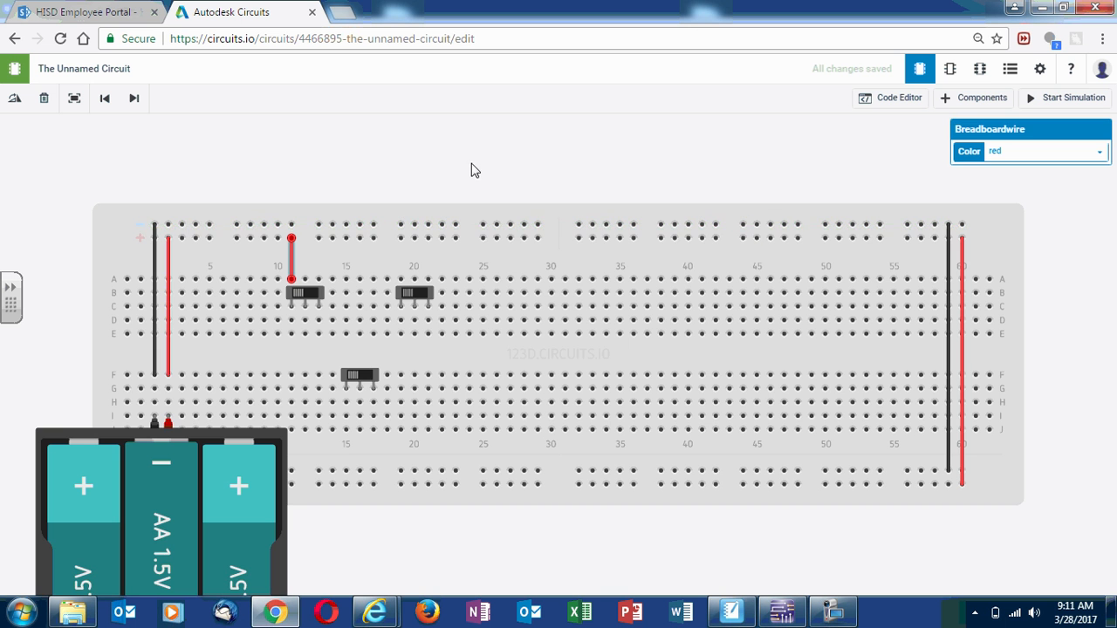
Step: Wire the first slideswitch's column 13 terminal from hole A13 to the upper negative rail and color the wire black
left_click_drag(466, 168, 364, 257)
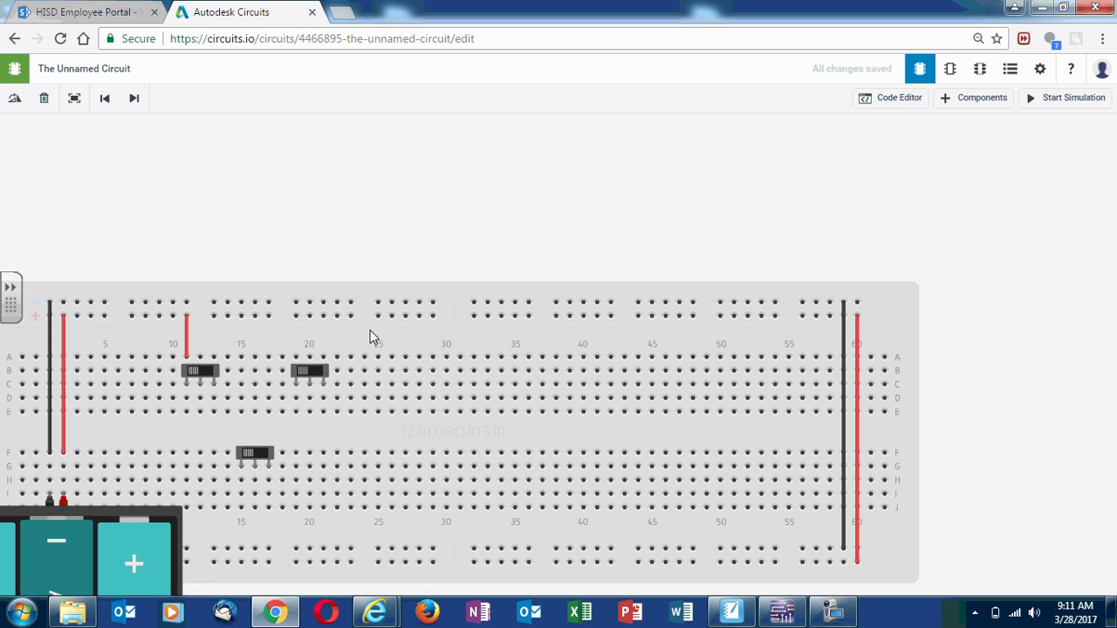
left_click_drag(374, 336, 573, 247)
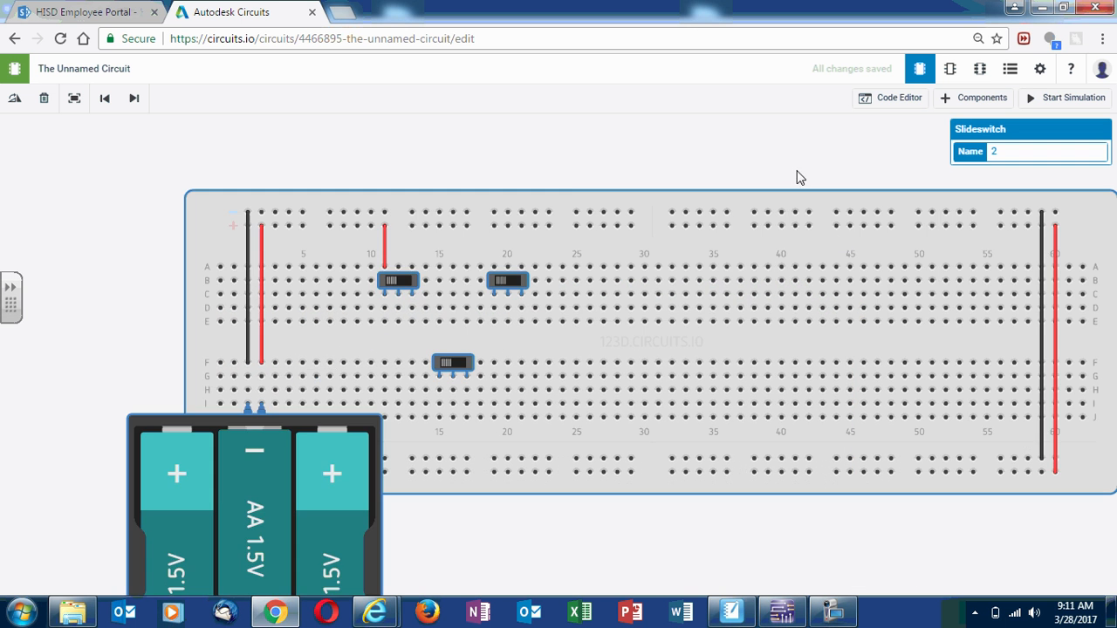
left_click_drag(797, 171, 563, 290)
left_click(404, 310)
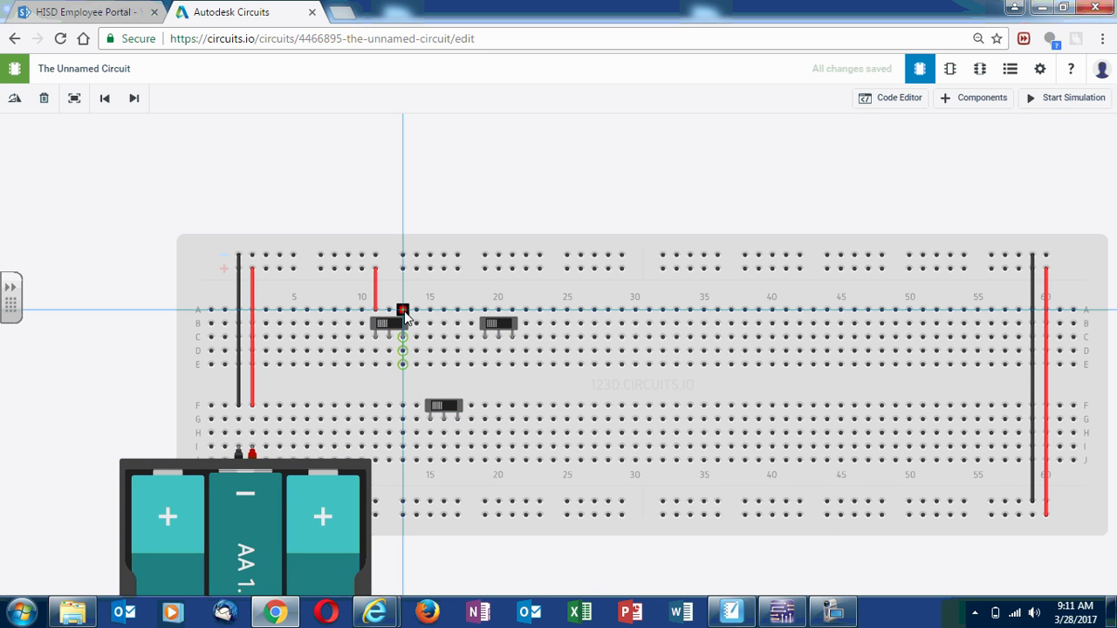
left_click(402, 257)
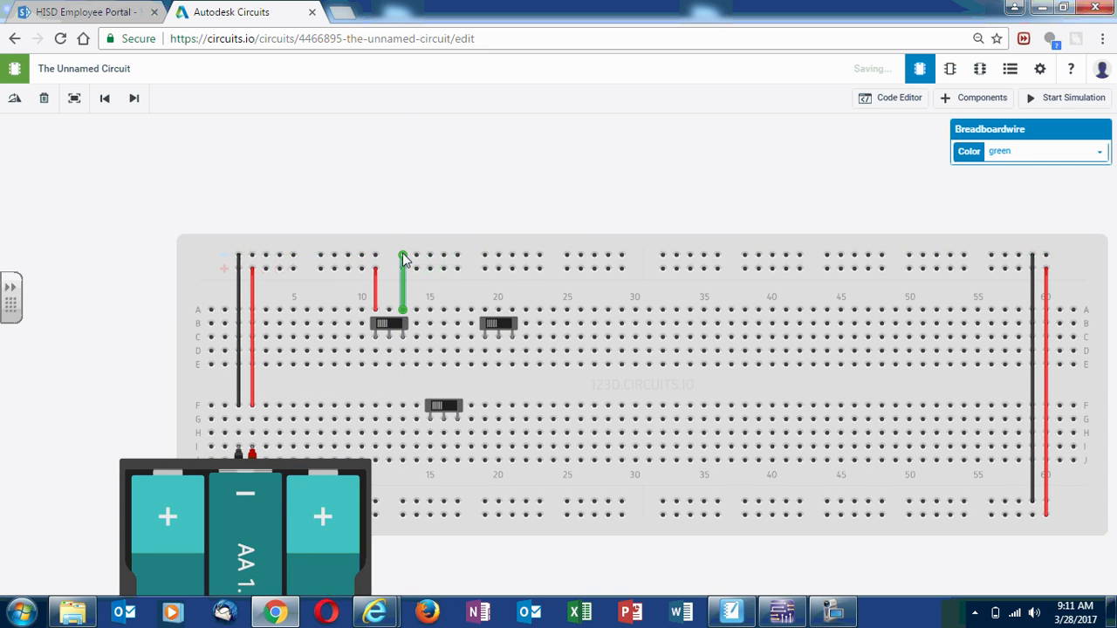
left_click(1010, 151)
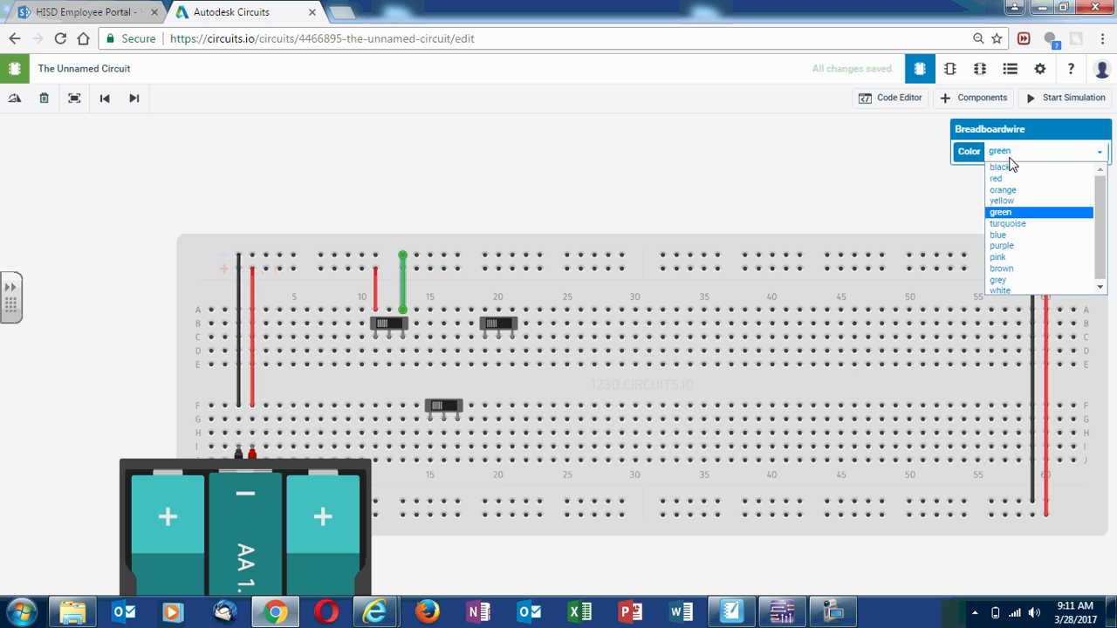
left_click(1009, 168)
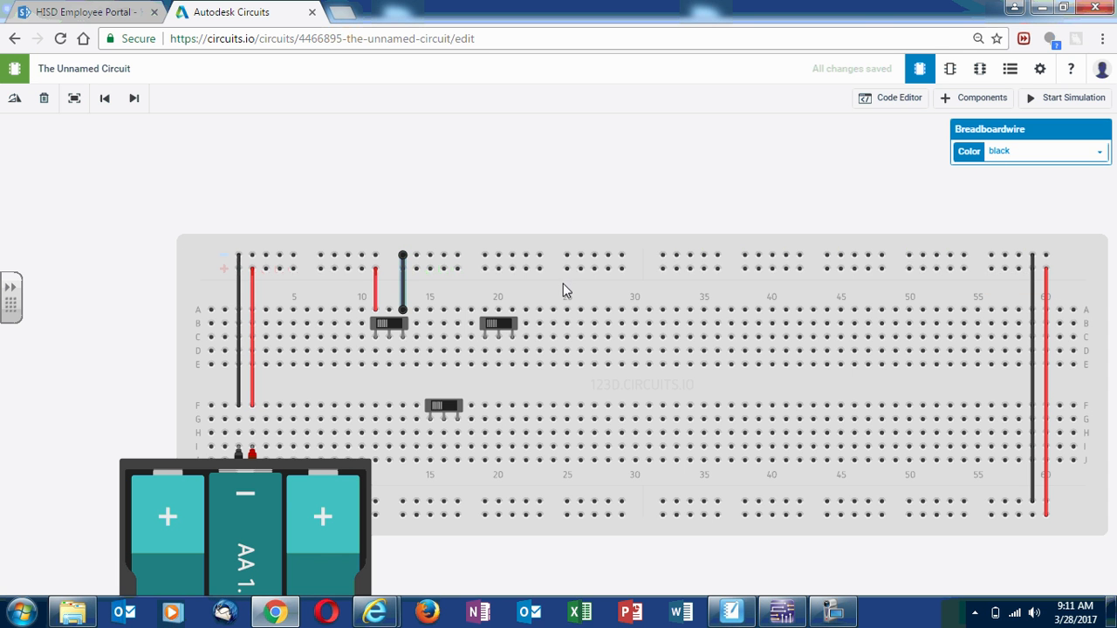
Step: Wire the second slideswitch's column 19 terminal from hole A19 to the upper positive rail and color the wire red
left_click(472, 315)
left_click(485, 311)
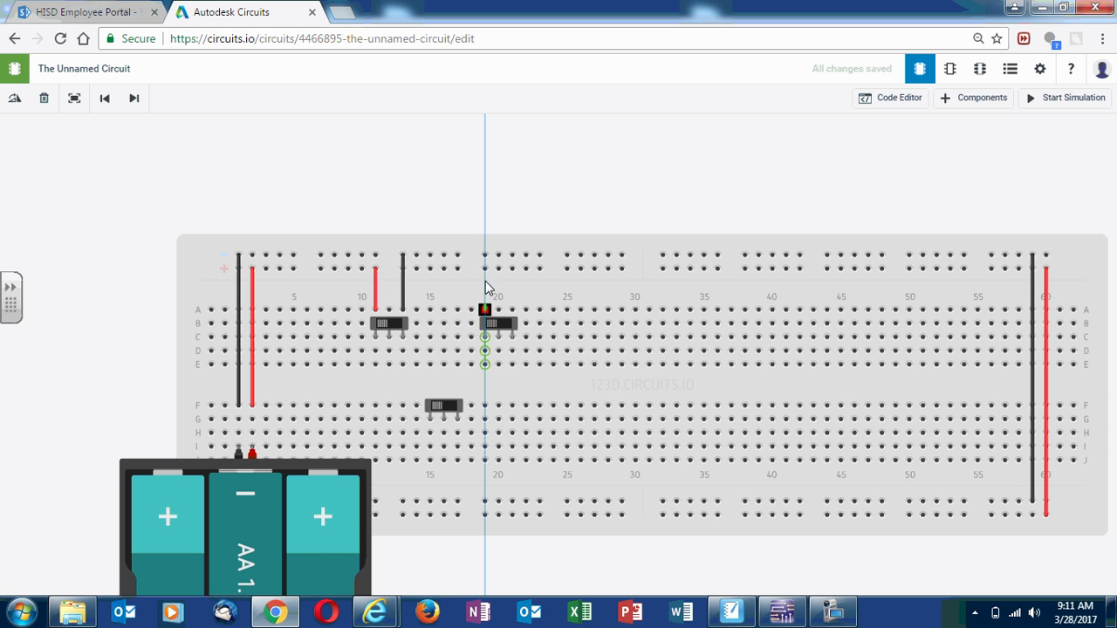
left_click(486, 269)
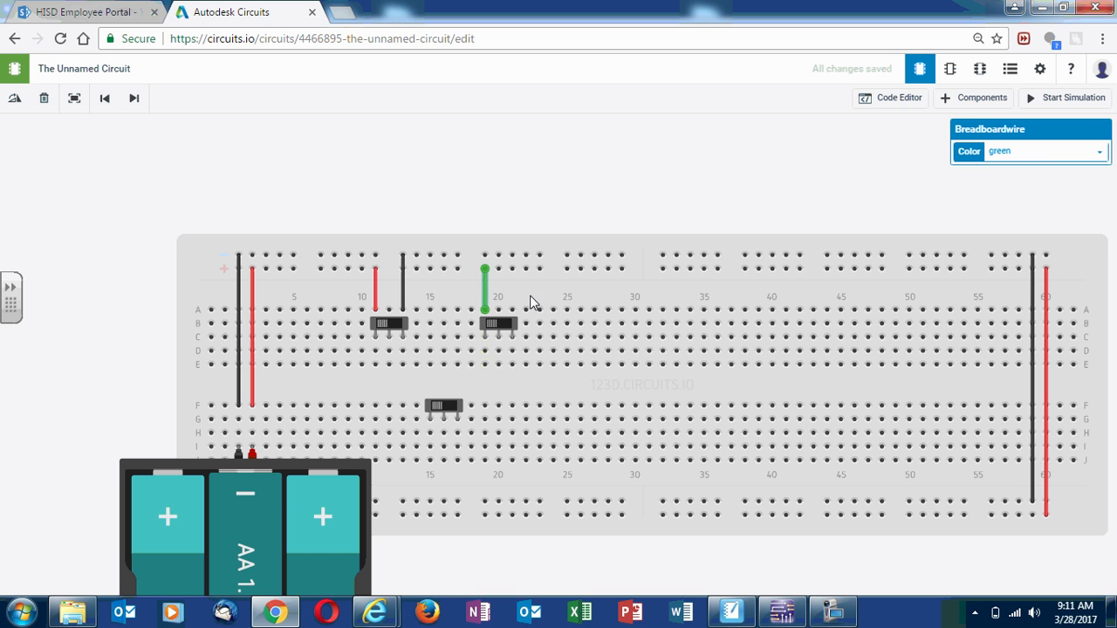
left_click(1042, 154)
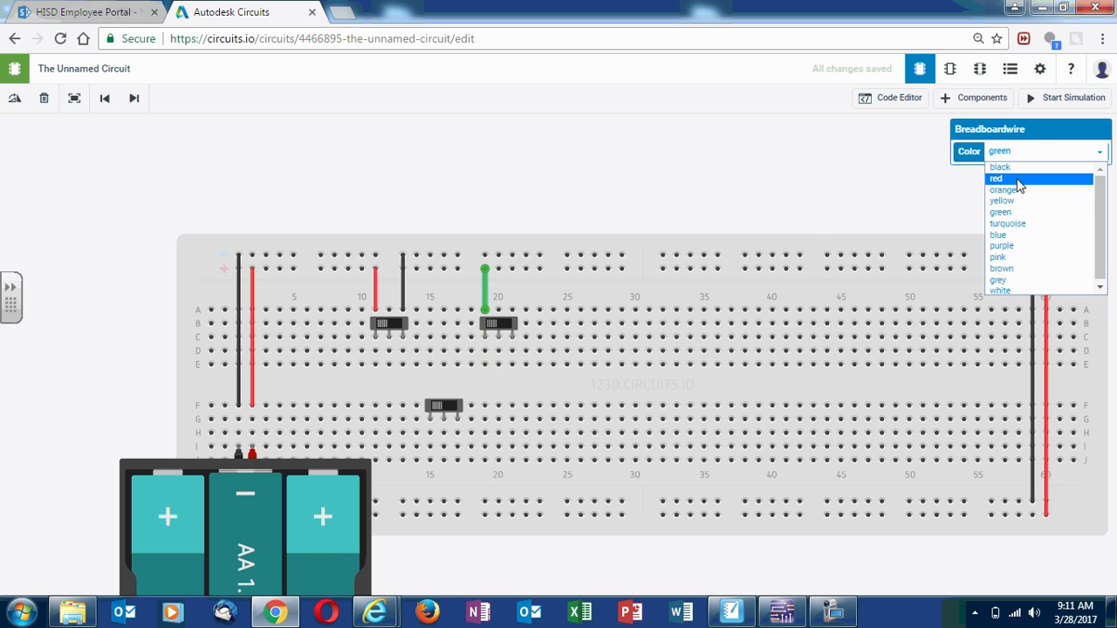
left_click(1003, 177)
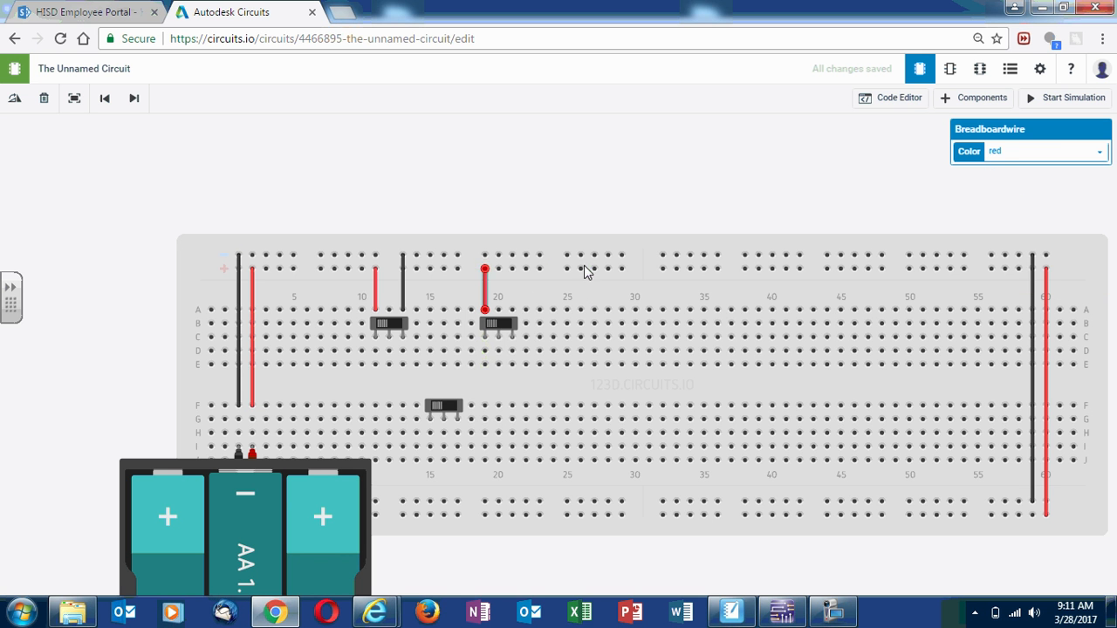
Step: Wire the second slideswitch's column 21 terminal from hole A21 to the upper negative rail and color the wire black
left_click(512, 310)
left_click(513, 257)
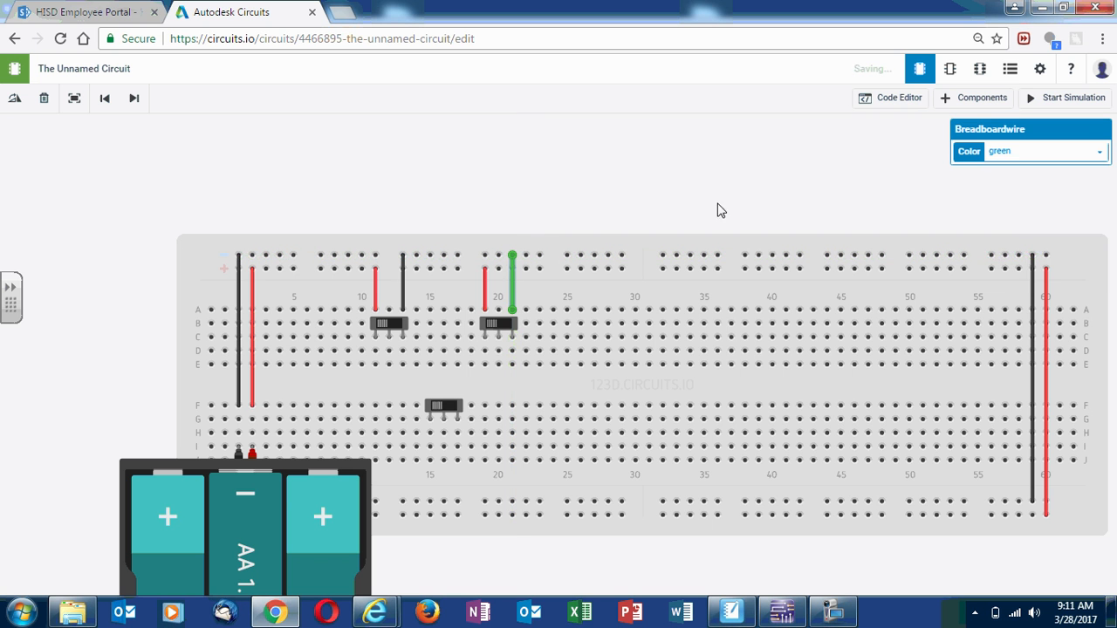
left_click(1022, 153)
left_click(1016, 167)
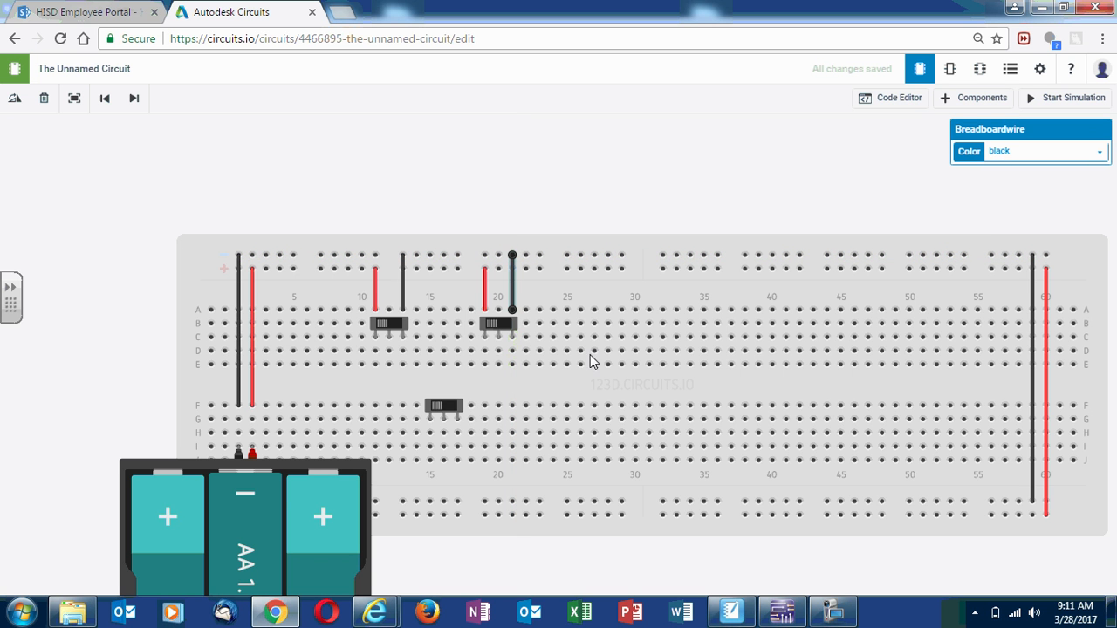
Step: Wire the third slideswitch's column 17 terminal from hole J17 to the lower positive rail and color the wire red
left_click(457, 462)
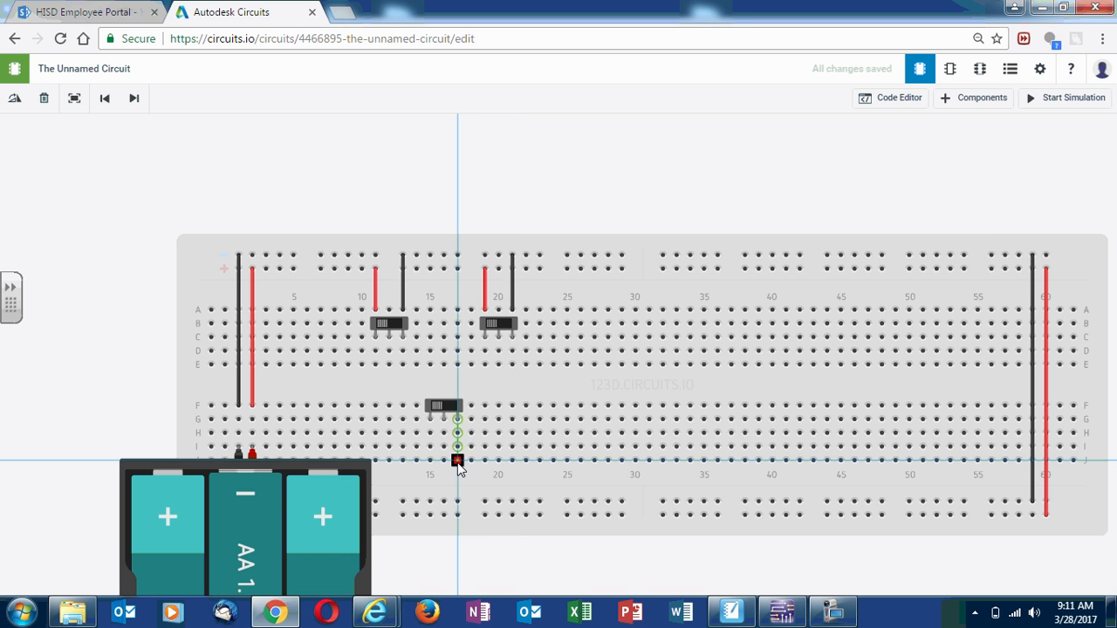
left_click(457, 514)
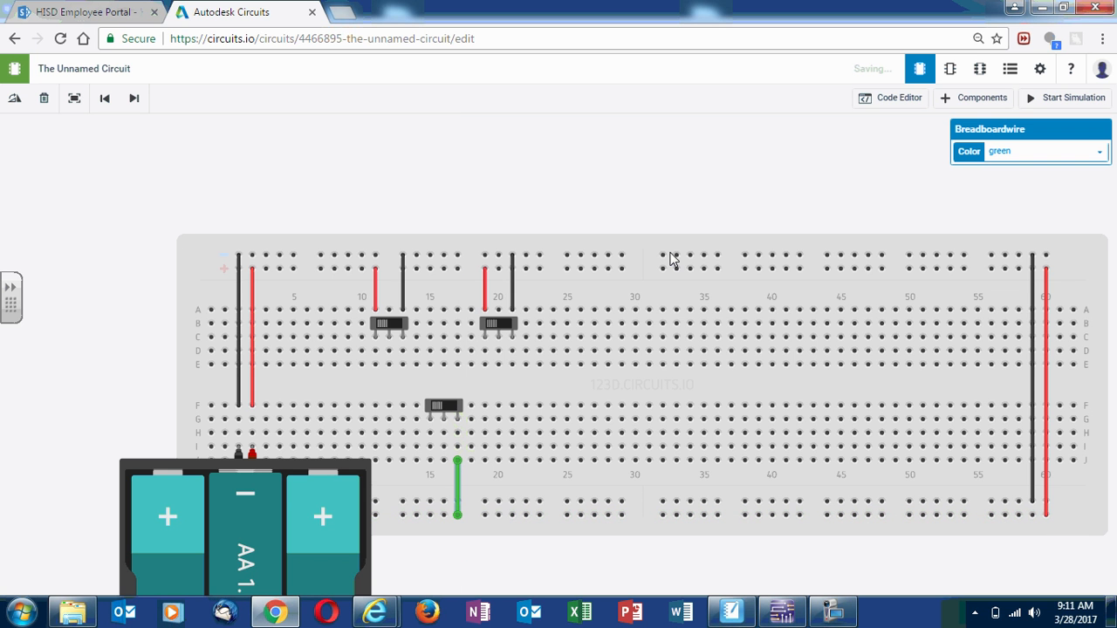
left_click(1066, 163)
left_click(1038, 189)
left_click(1041, 157)
left_click(1030, 180)
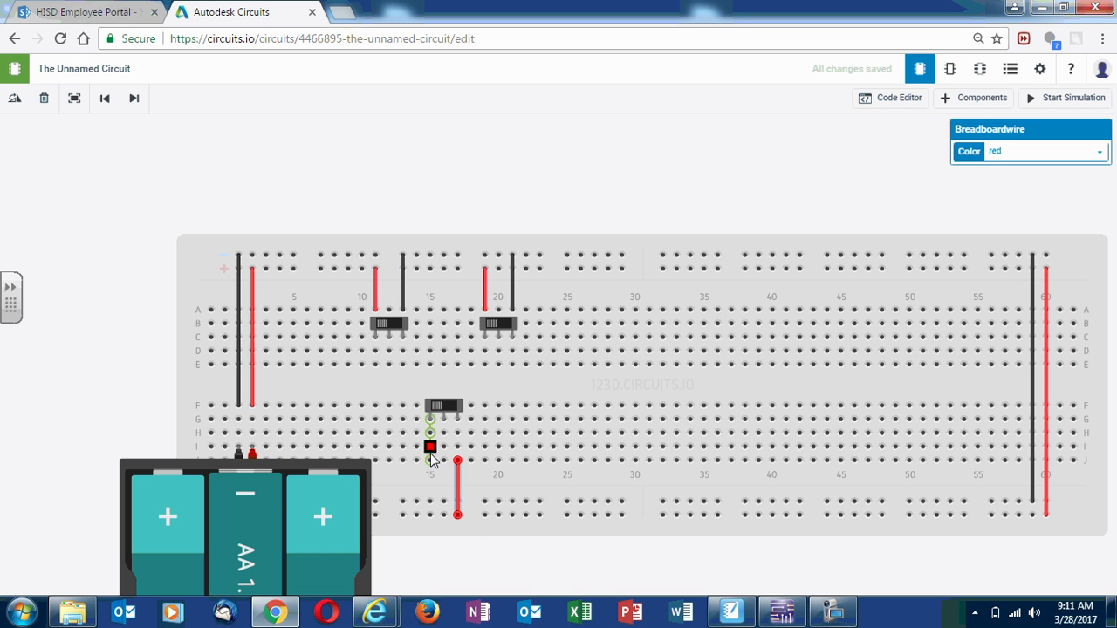
Step: Wire the third slideswitch's column 15 terminal from hole J15 to the lower negative rail and color the wire black
left_click_drag(429, 461, 430, 501)
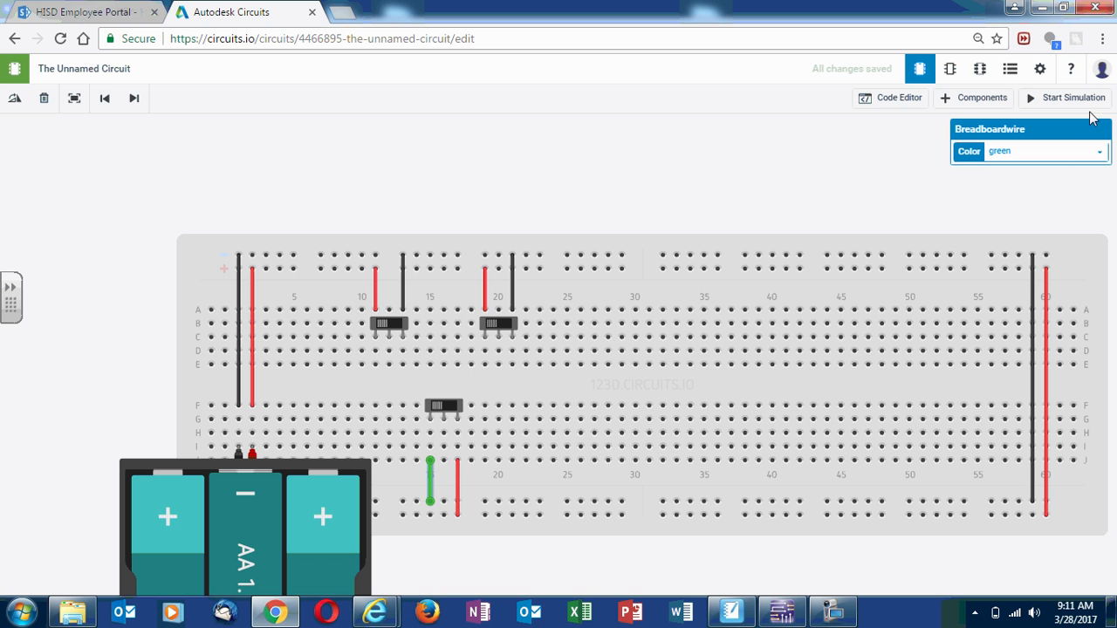
left_click(1049, 152)
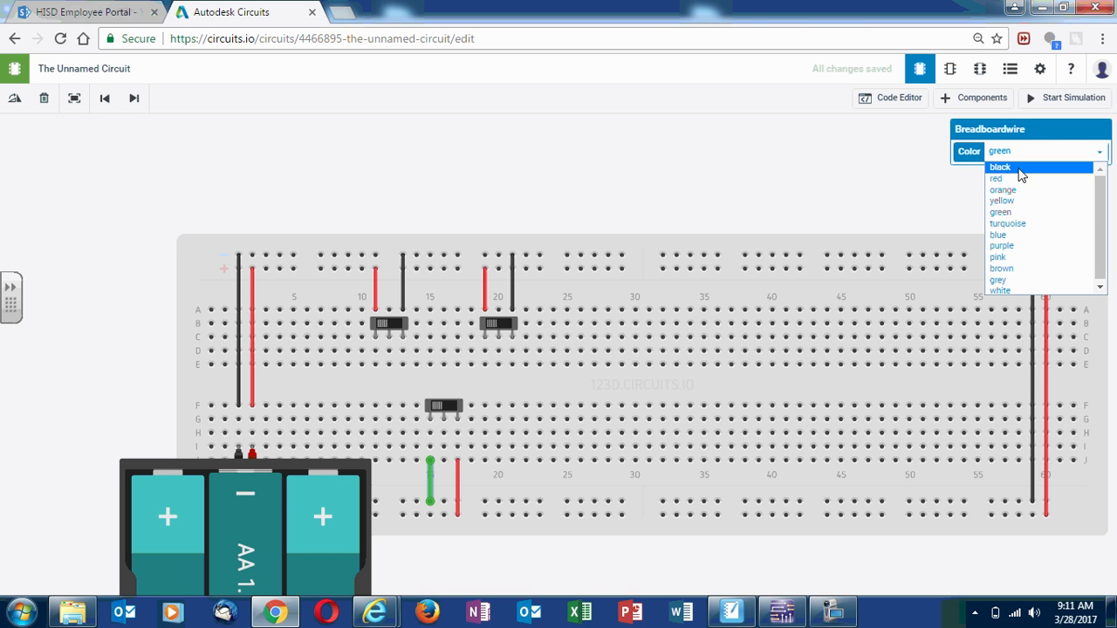
left_click(1012, 166)
left_click(426, 395)
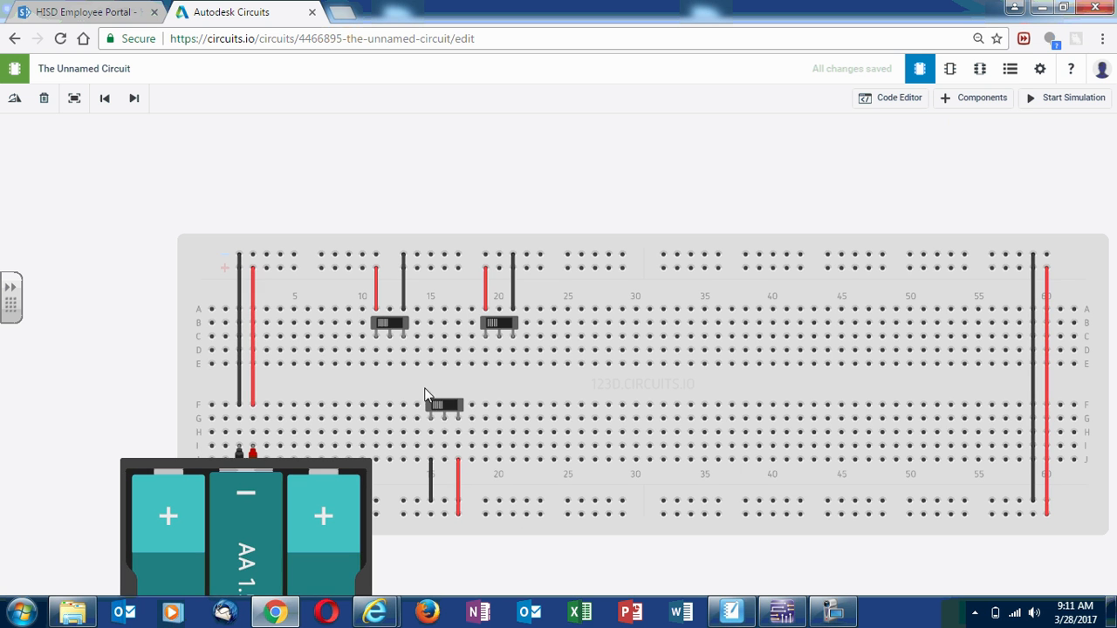
Step: Move the third slideswitch so its pins sit in row I, and the first two slideswitches so their pins sit in row B
left_click_drag(447, 409, 443, 434)
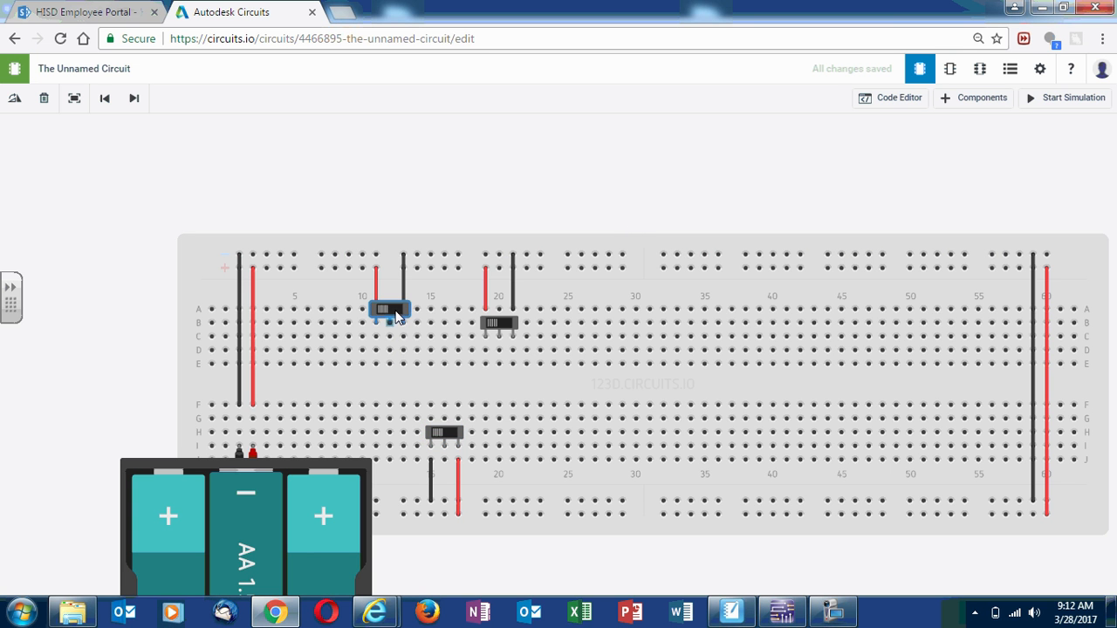
left_click_drag(513, 327, 511, 319)
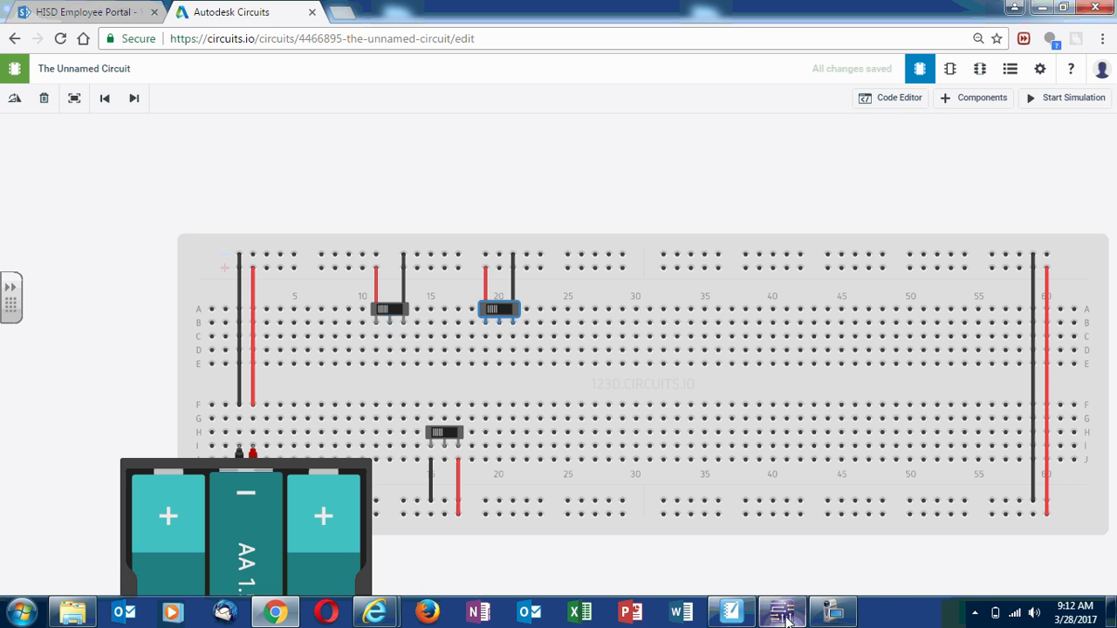
Step: Check the gates in the Multisim schematic and place a Quad AND gate [74HC08] across the breadboard's center gap in columns 23 to 29
left_click(779, 483)
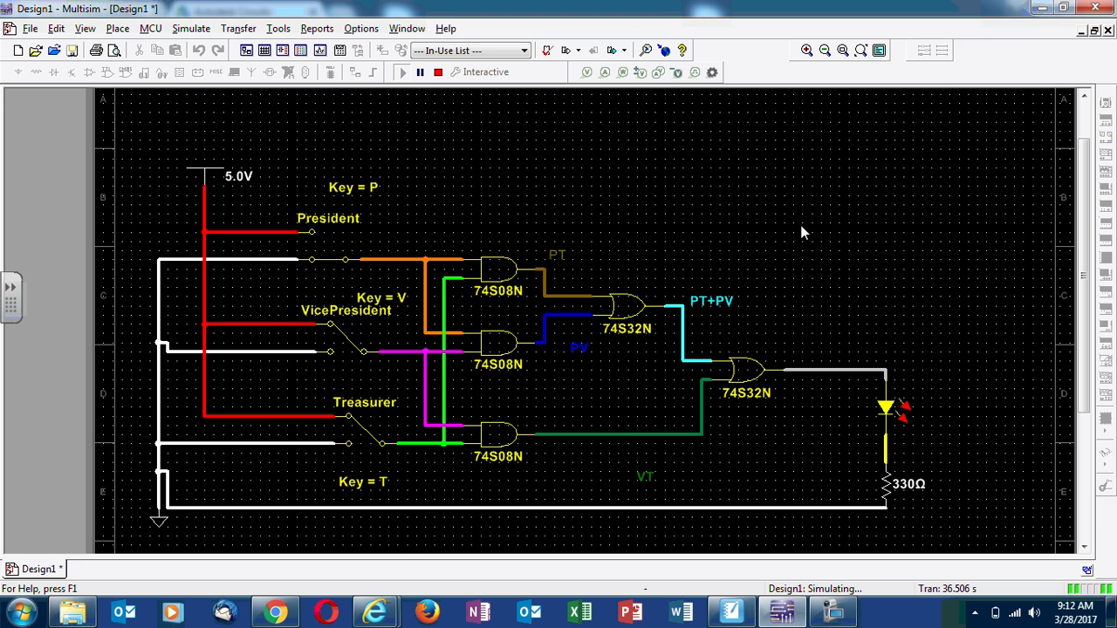
left_click(1041, 8)
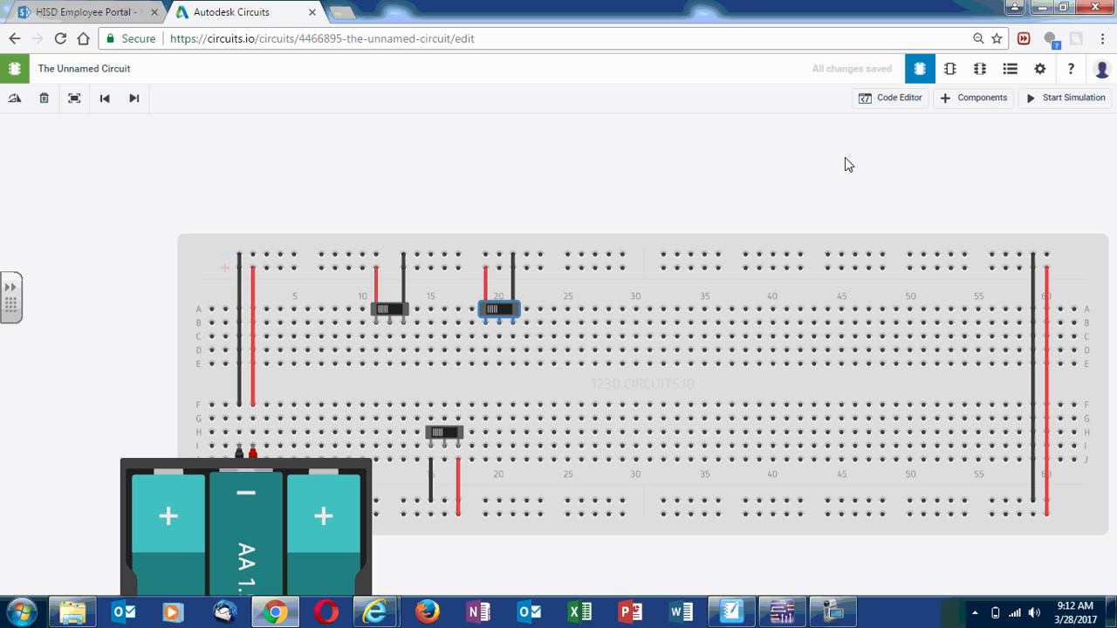
left_click(963, 99)
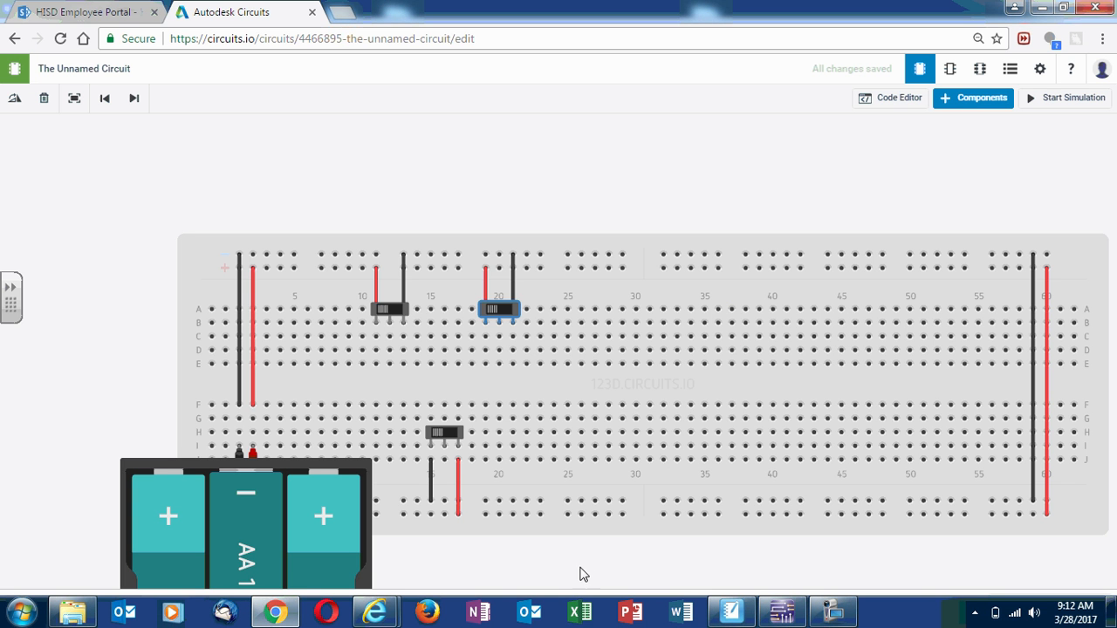
left_click_drag(571, 589, 591, 85)
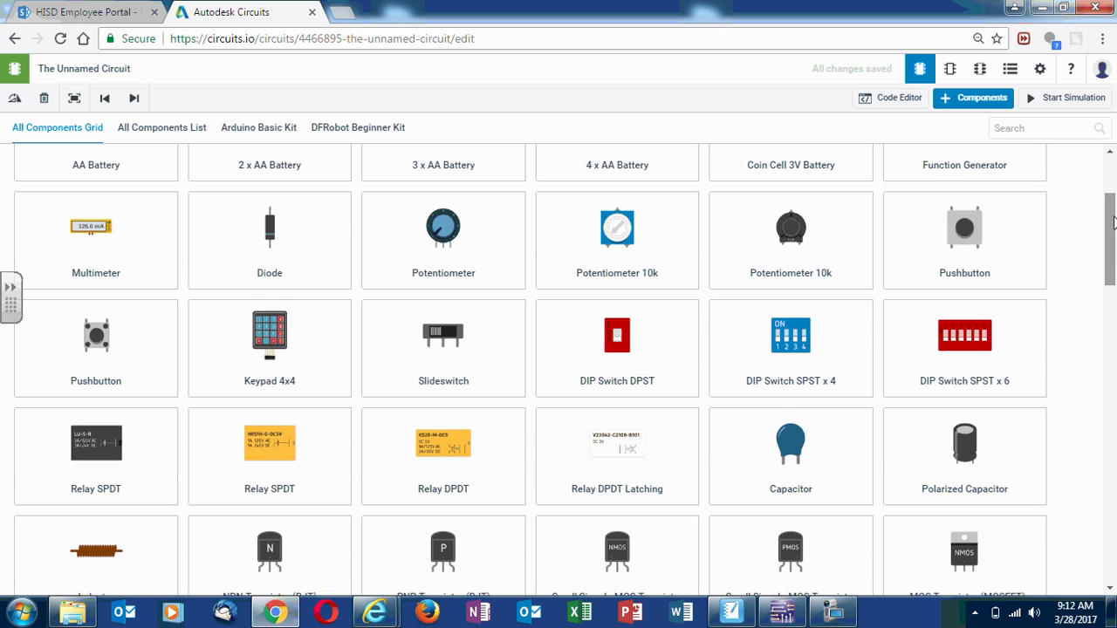
left_click_drag(1112, 223, 1113, 251)
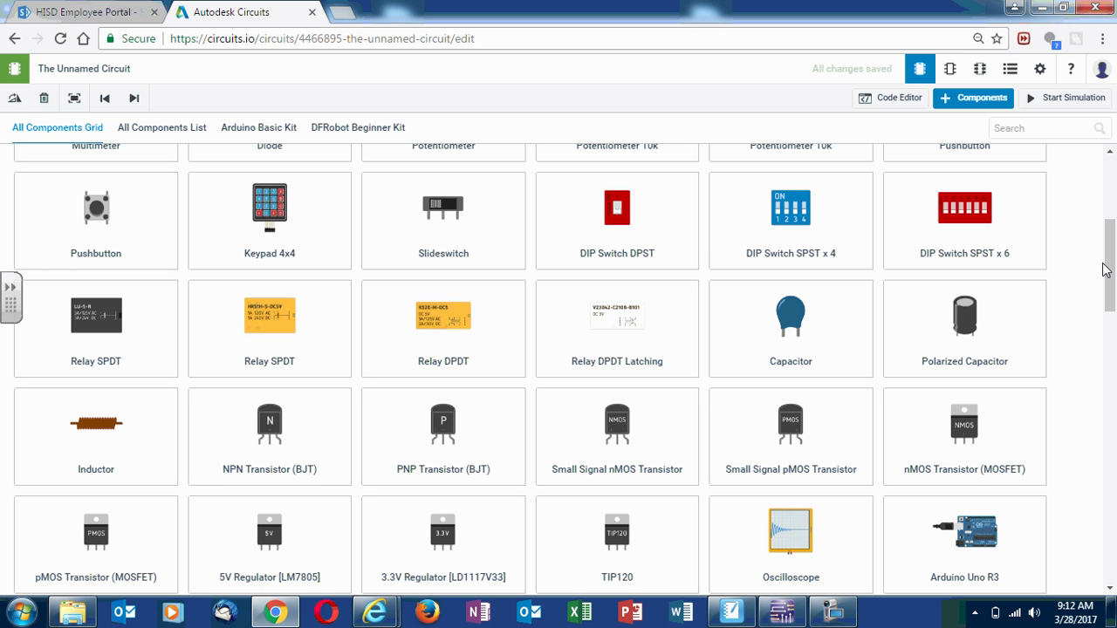
left_click_drag(1108, 263, 1112, 523)
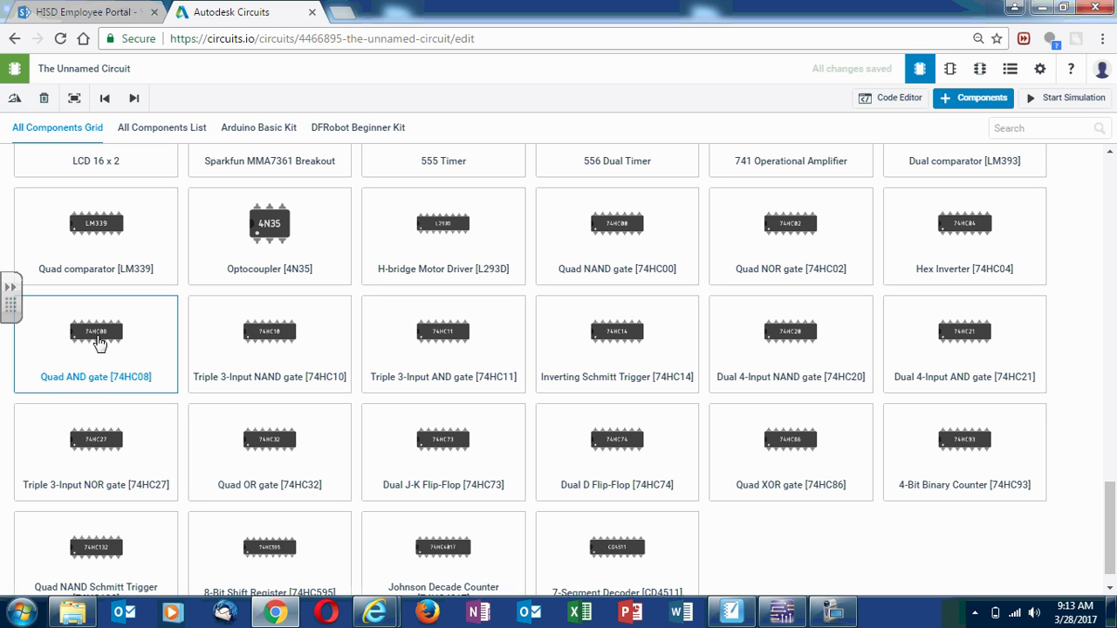
left_click_drag(99, 343, 598, 318)
left_click_drag(618, 381, 585, 391)
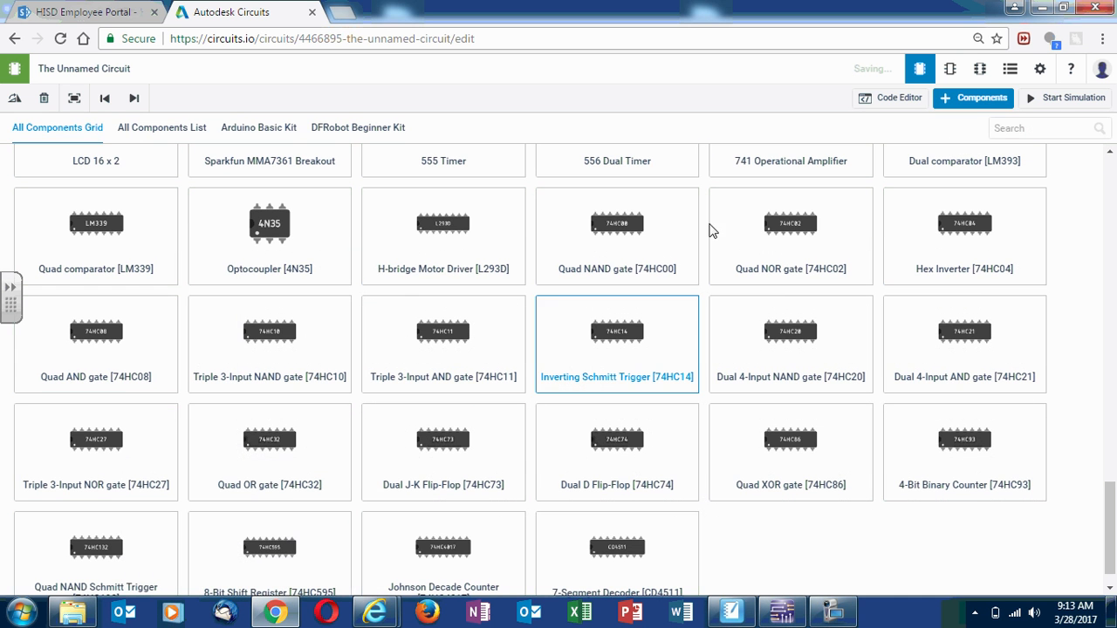
left_click_drag(606, 117, 562, 626)
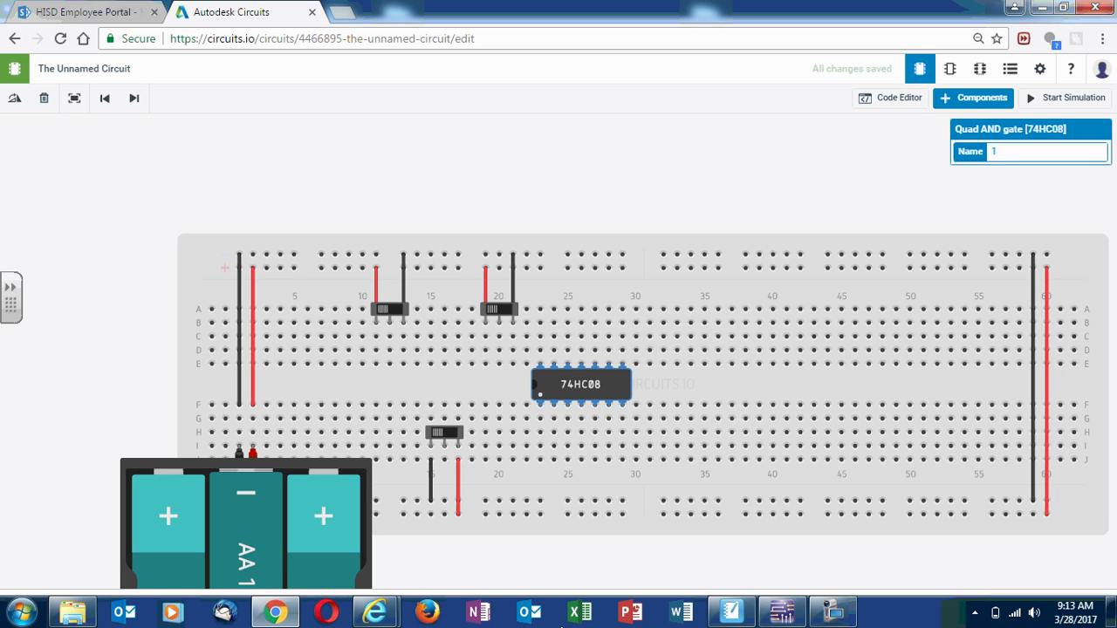
Step: Check the 7408 quad AND gate pinout in Internet Explorer, dismiss Excel's What's New message and return to the breadboard
mouse_move(375, 611)
left_click(316, 564)
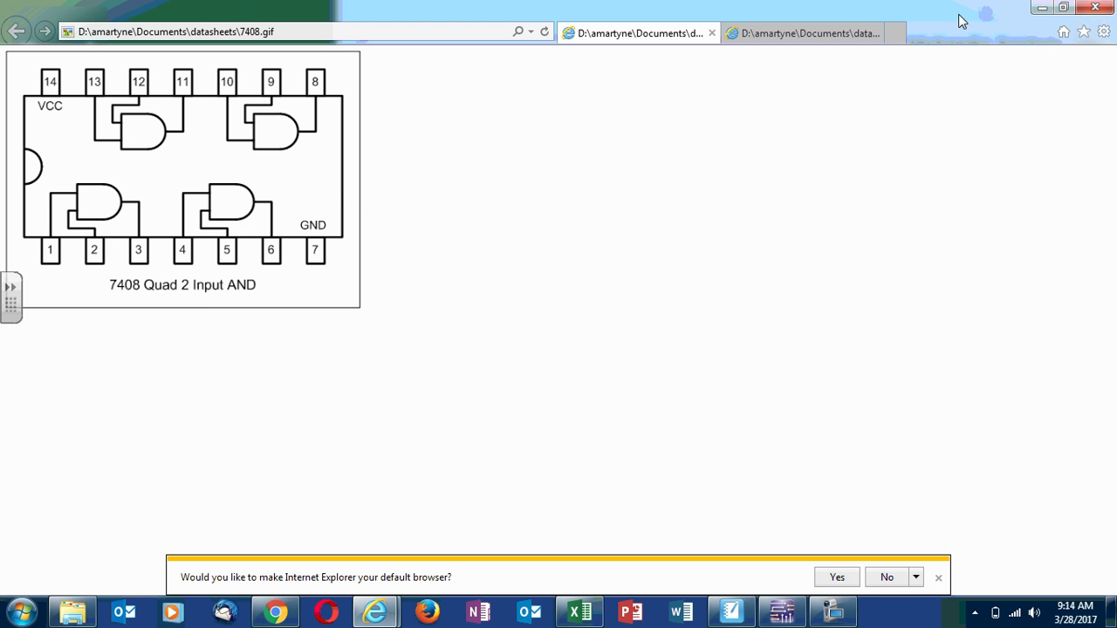
left_click(1042, 7)
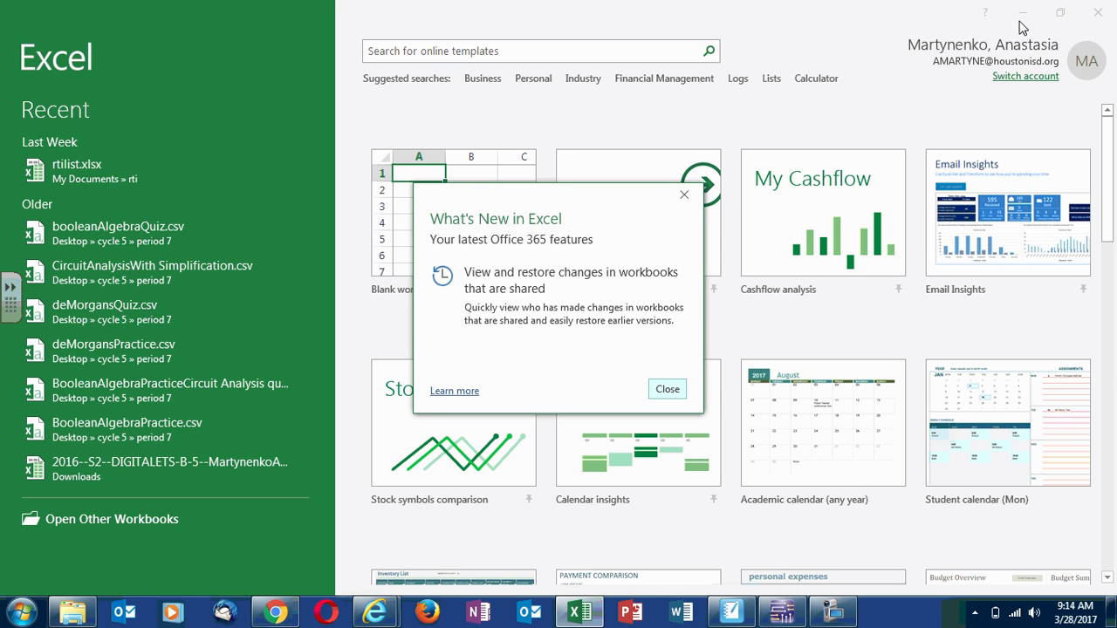
left_click(670, 389)
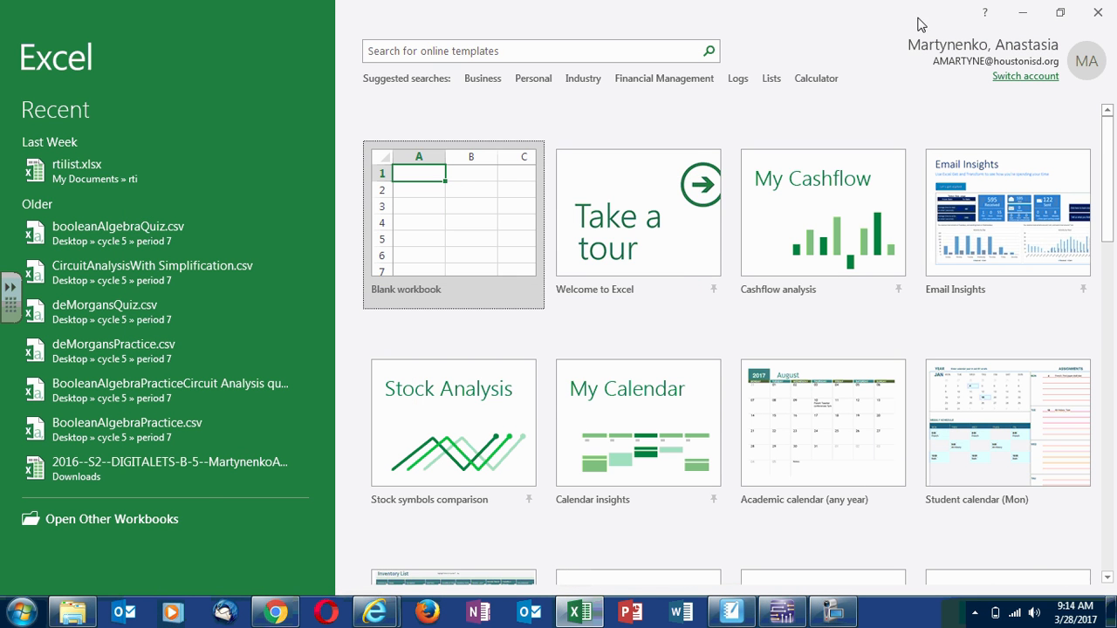
left_click(1021, 13)
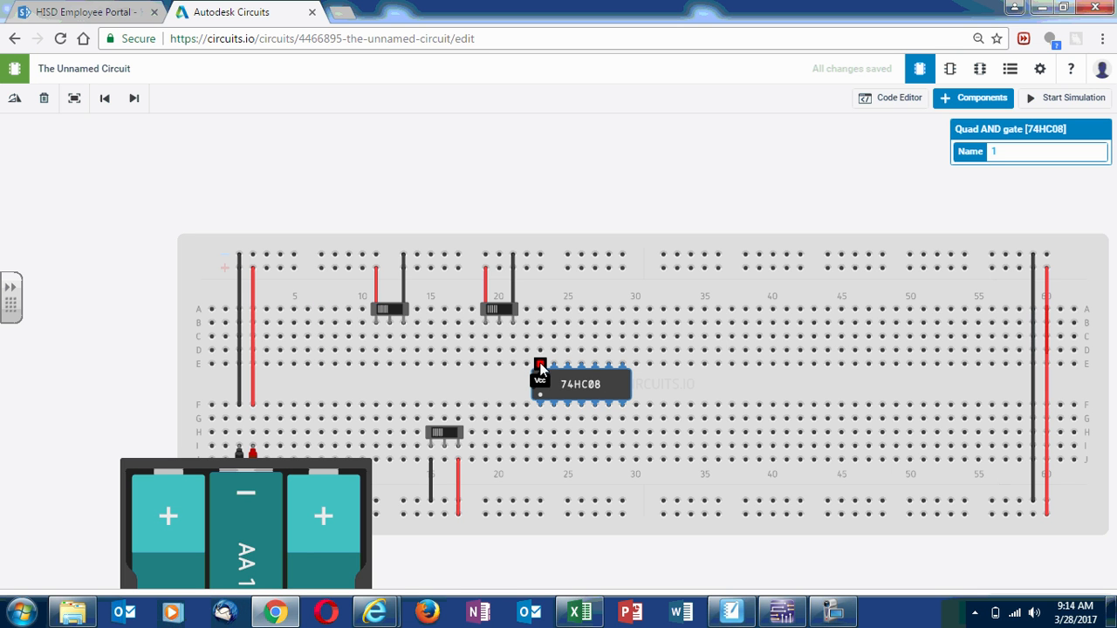
Step: Wire the 74HC08's VCC pin from hole A23 to the upper positive rail and color the wire red
left_click(540, 310)
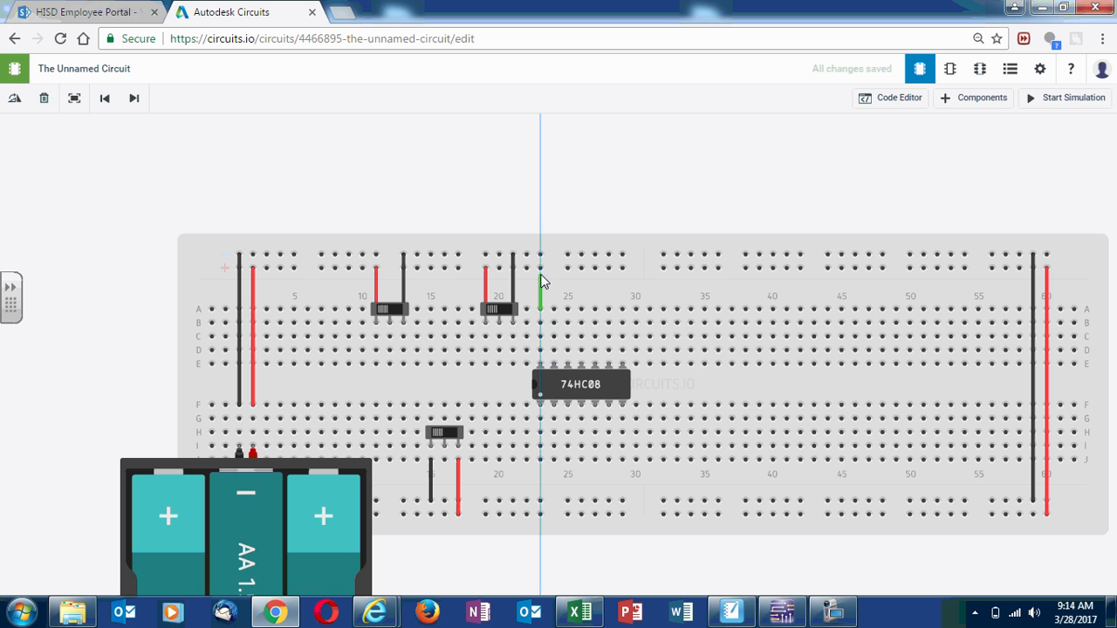
left_click(540, 269)
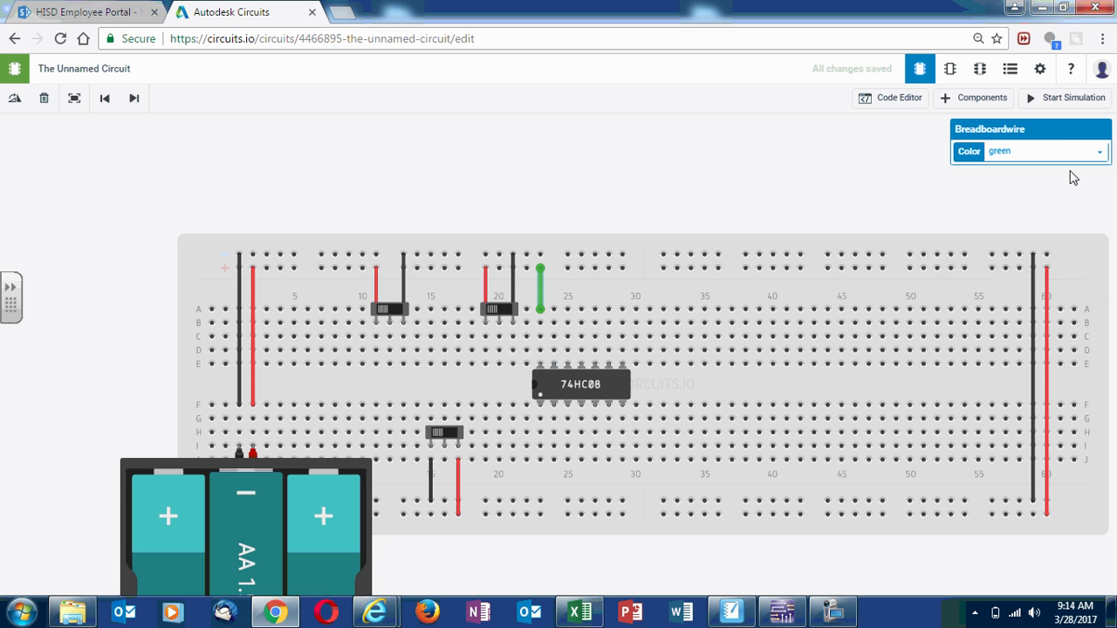
left_click(1059, 151)
left_click(1043, 178)
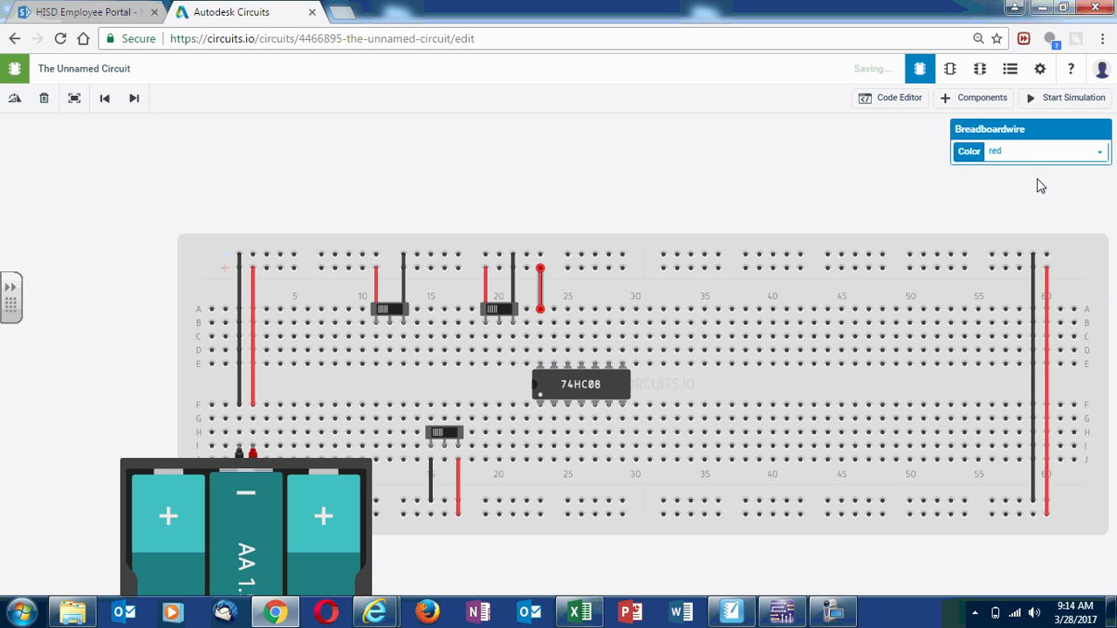
left_click(731, 323)
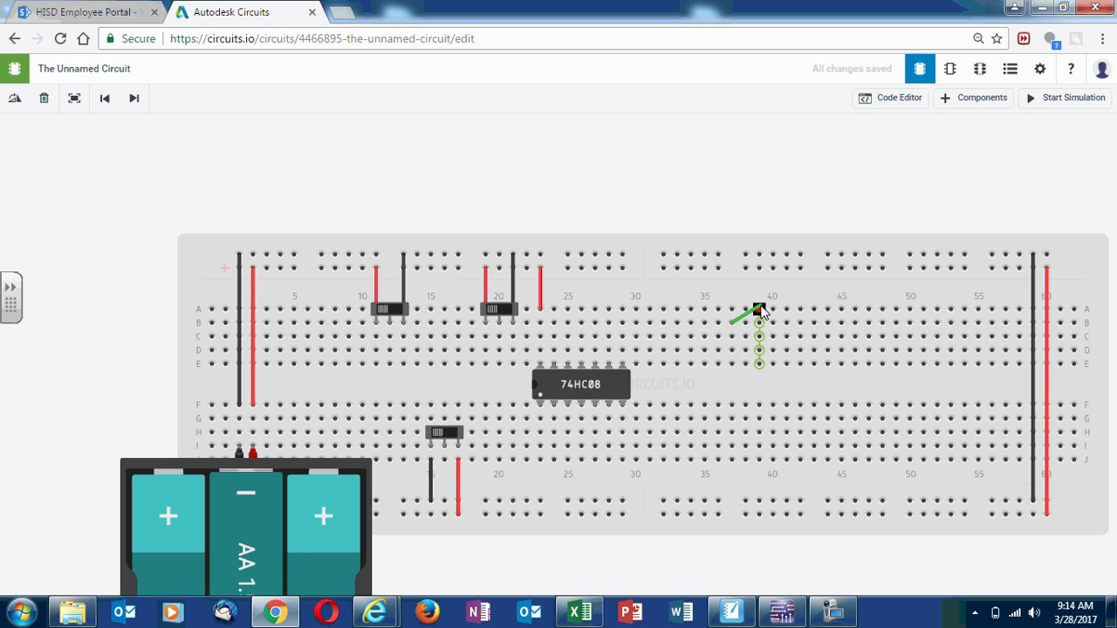
key("Escape")
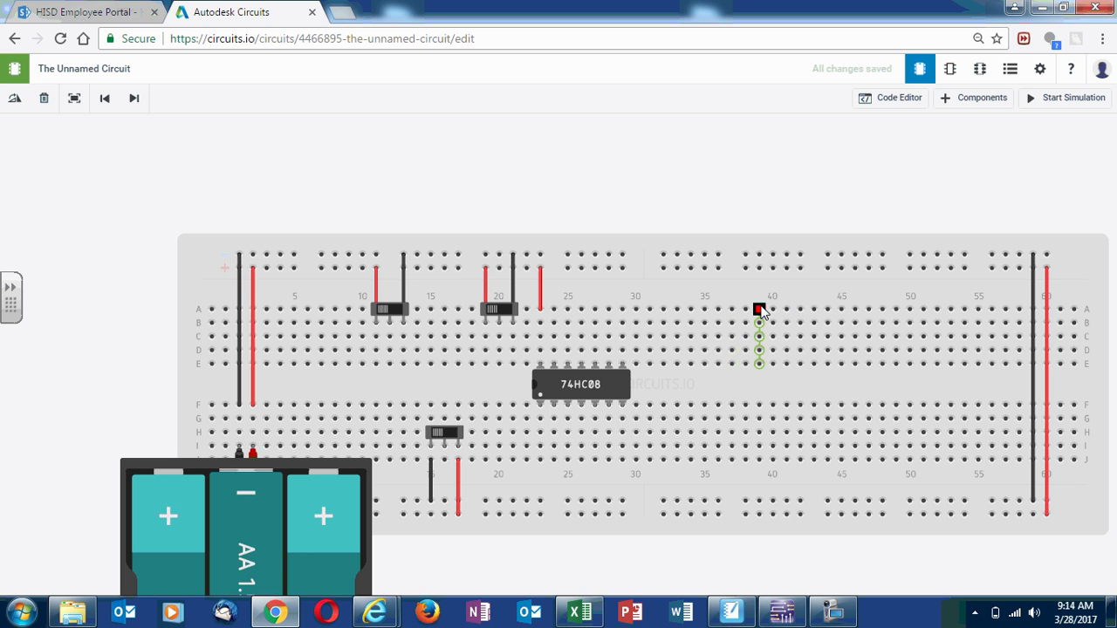
Step: Wire the 74HC08's ground pin from hole J29 to the lower negative rail and color the wire black
left_click(621, 460)
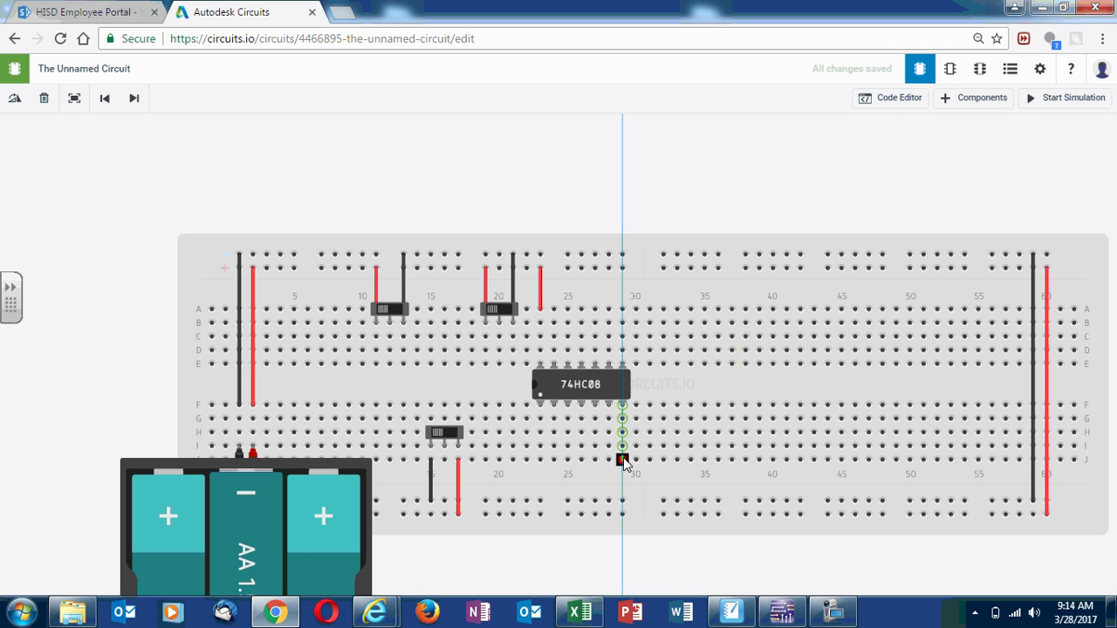
left_click(622, 501)
left_click(1053, 157)
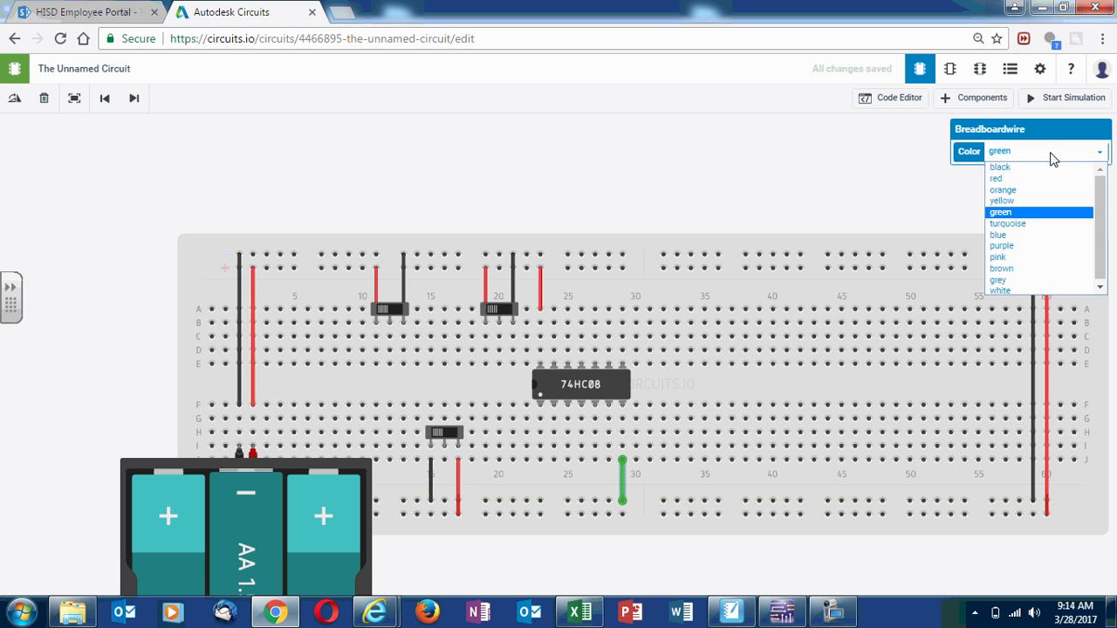
left_click(1036, 168)
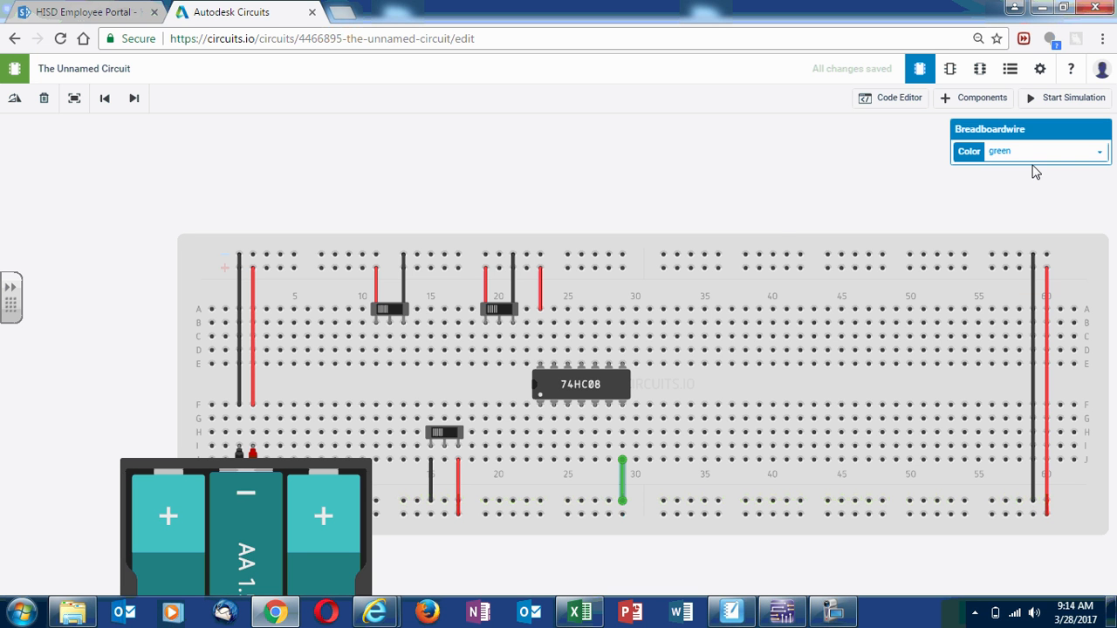
left_click(712, 180)
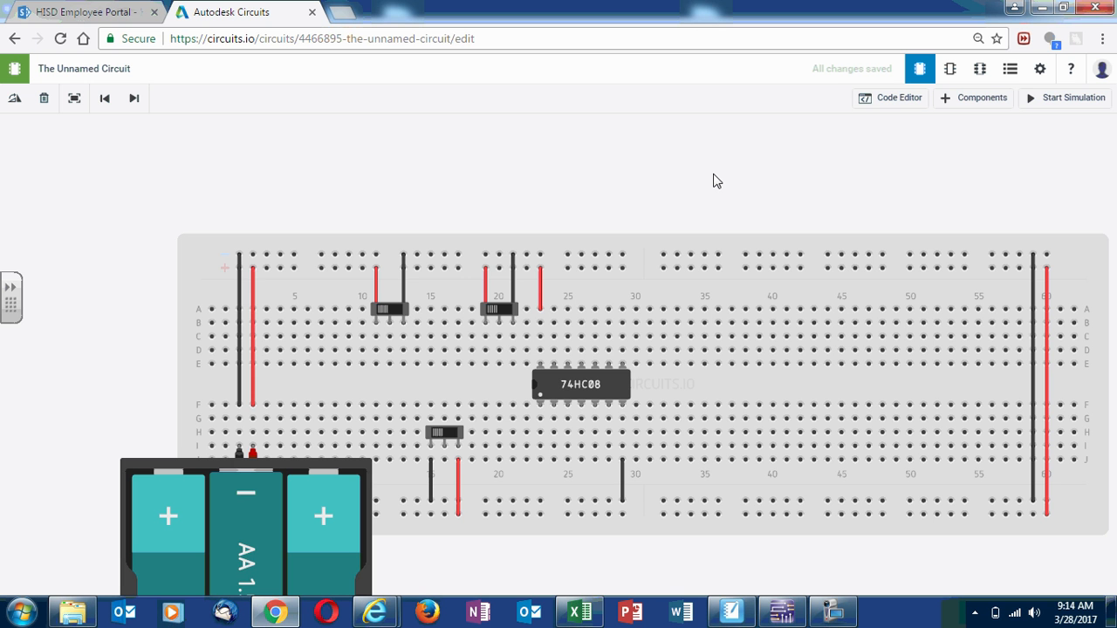
Step: Examine the AND gate inputs in the Multisim schematic and the gate pin numbers in the 7408 pinout in Internet Explorer
left_click(782, 612)
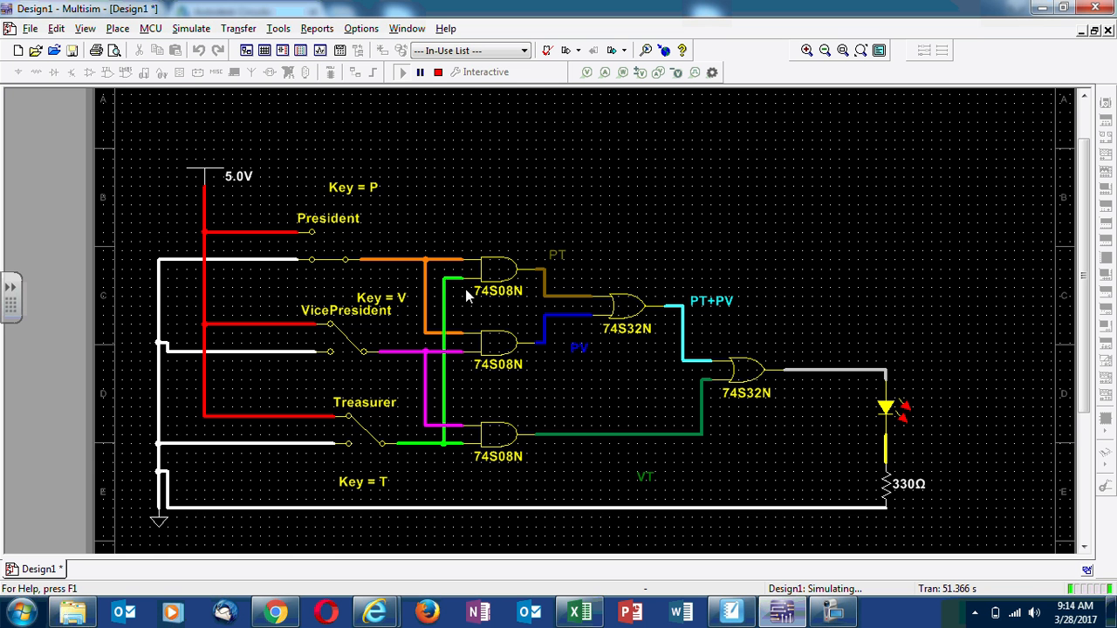
left_click(1041, 8)
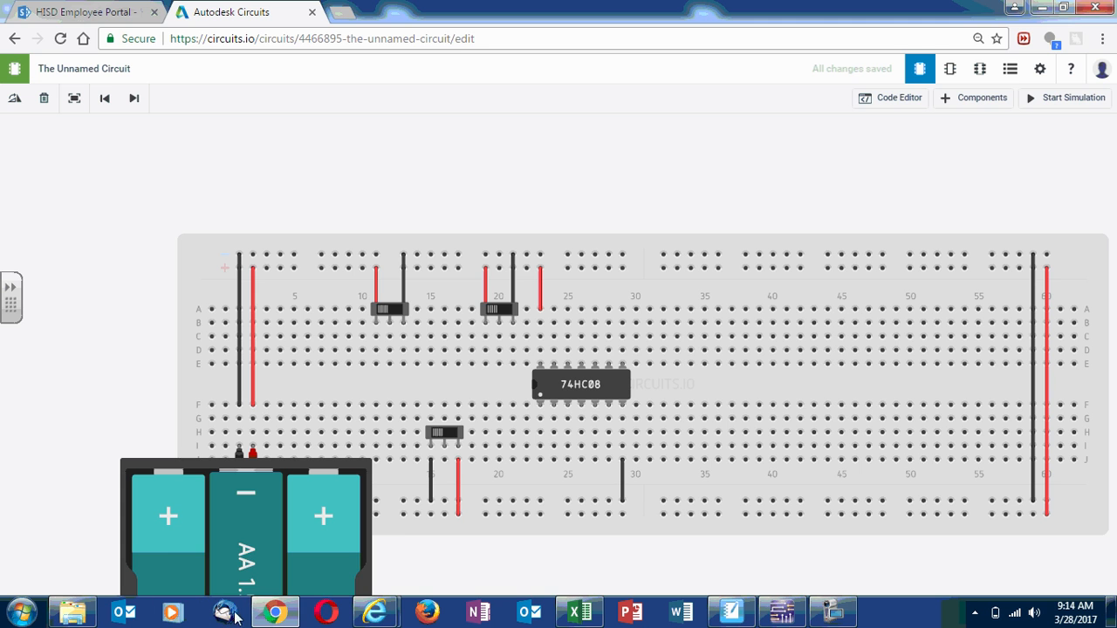
mouse_move(375, 608)
left_click(274, 531)
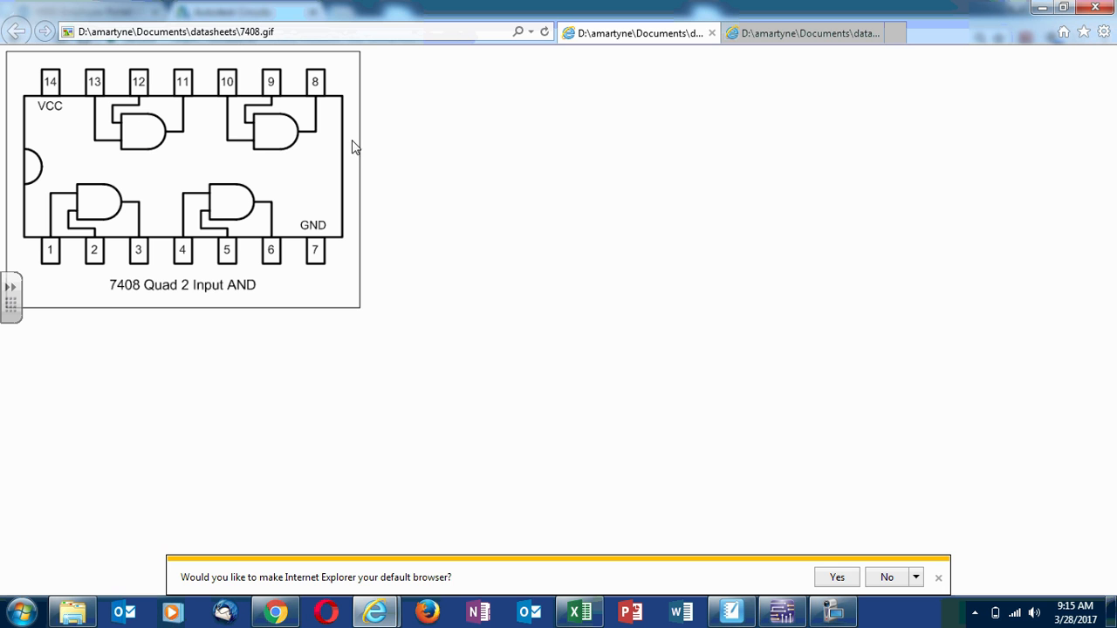
left_click(1044, 7)
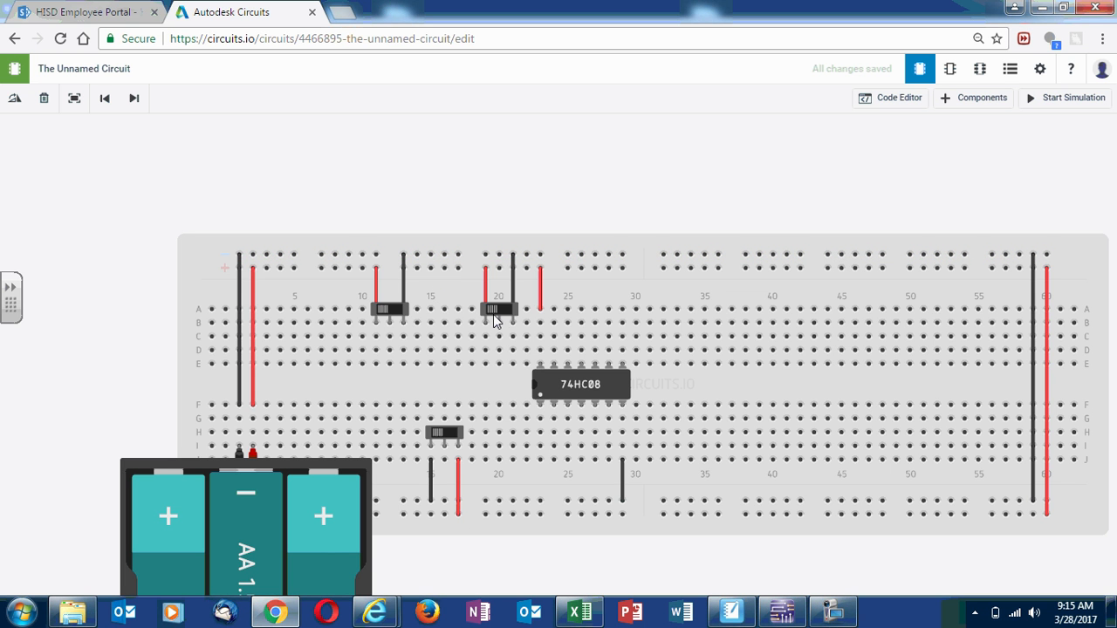
Step: Wire the first slideswitch's output from hole D12 to D24, the 74HC08's pin 13 column, and color the wire orange
left_click(389, 352)
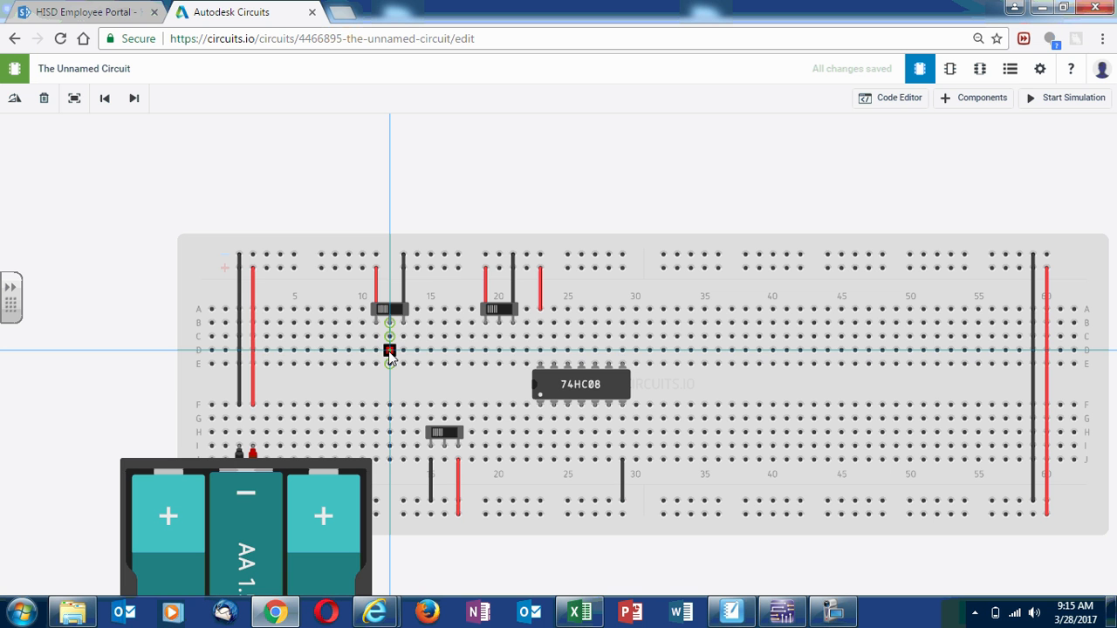
left_click(553, 350)
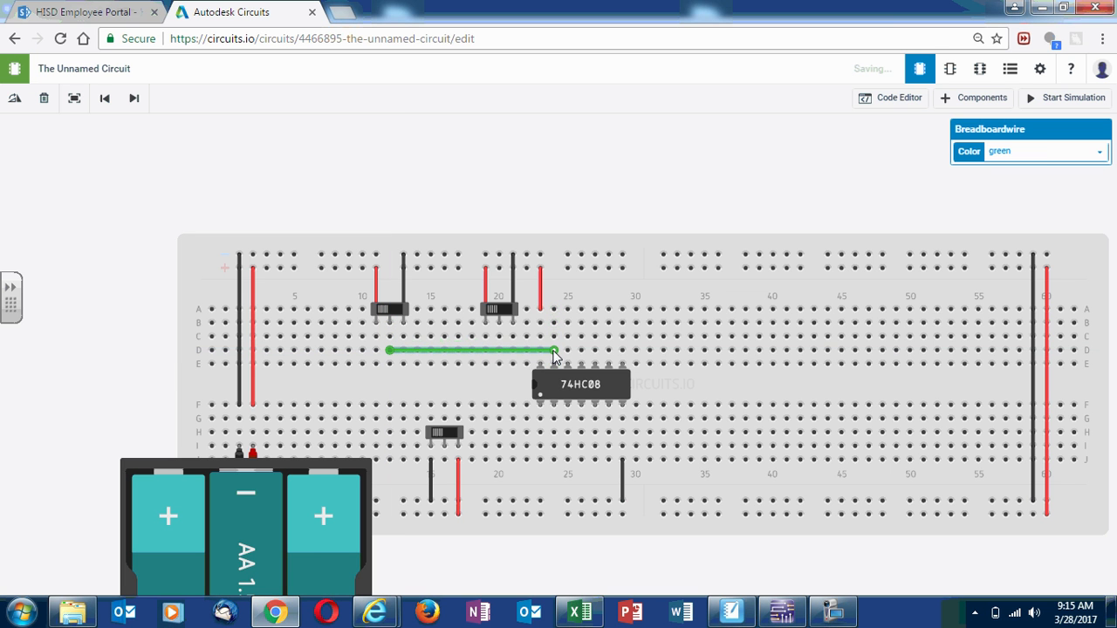
left_click(1038, 153)
left_click(1016, 189)
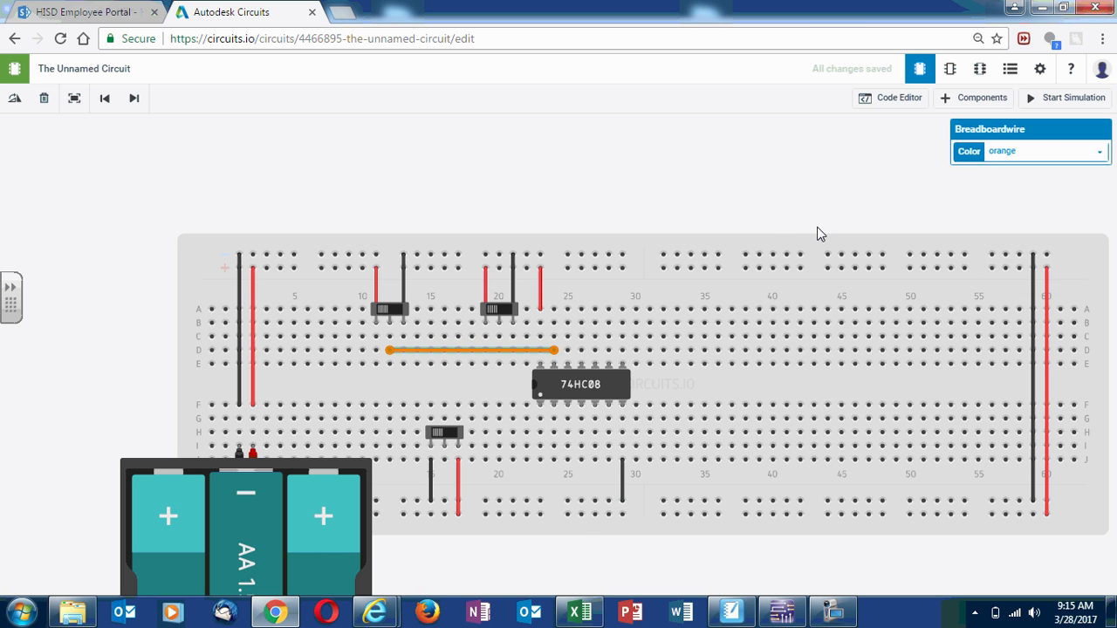
left_click(777, 213)
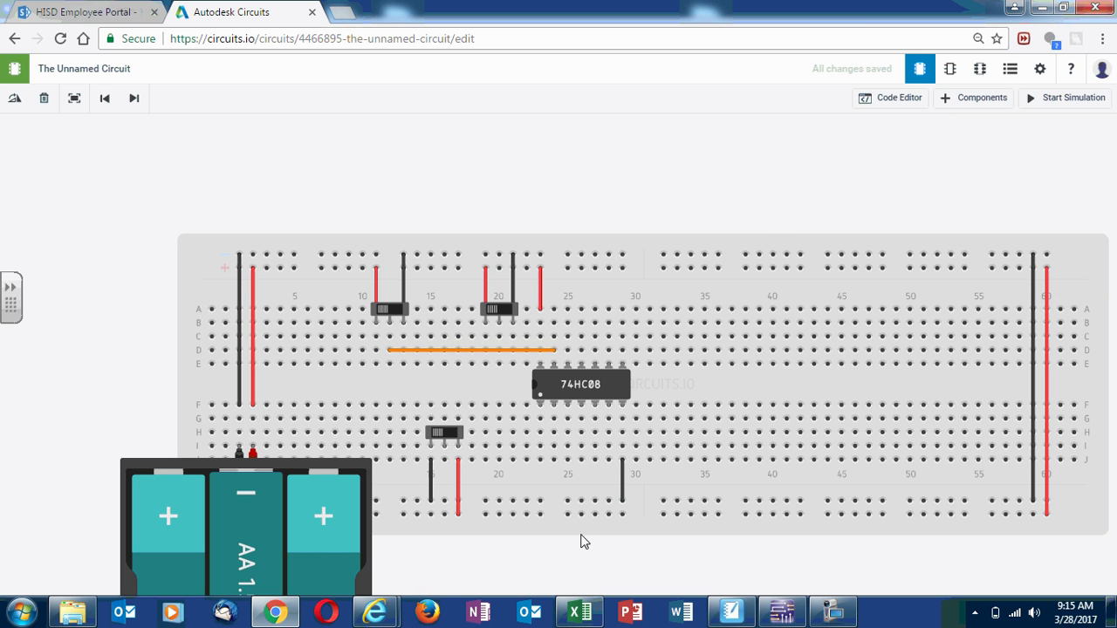
Step: Wire the second upper slideswitch's output from hole C20 to C25, the 74HC08's pin 12 column, and color the wire pink
left_click(499, 338)
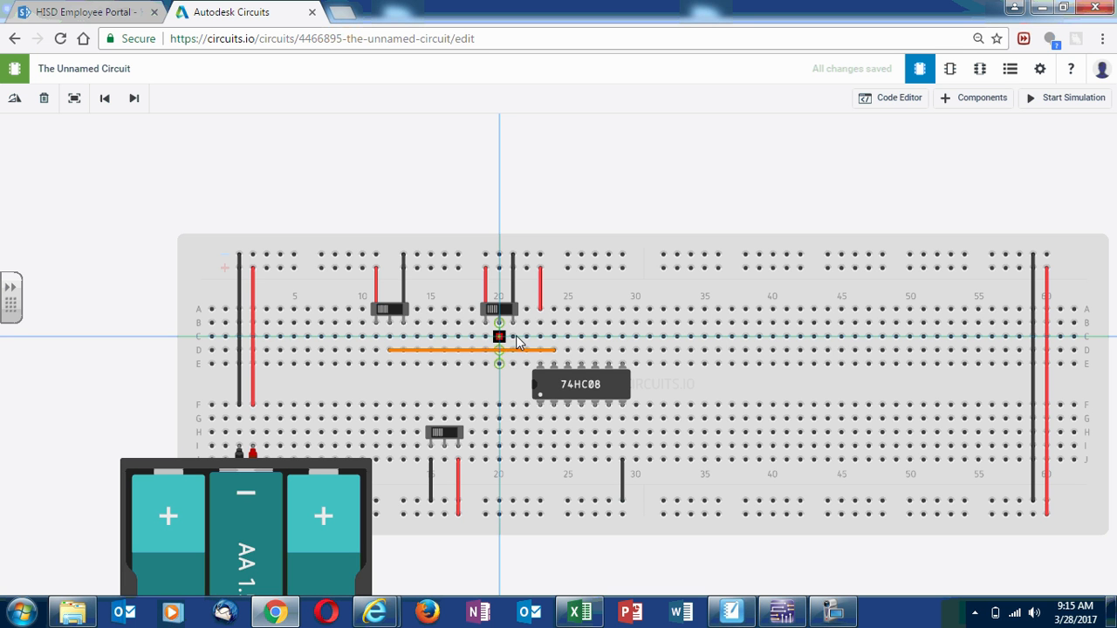
left_click(547, 335)
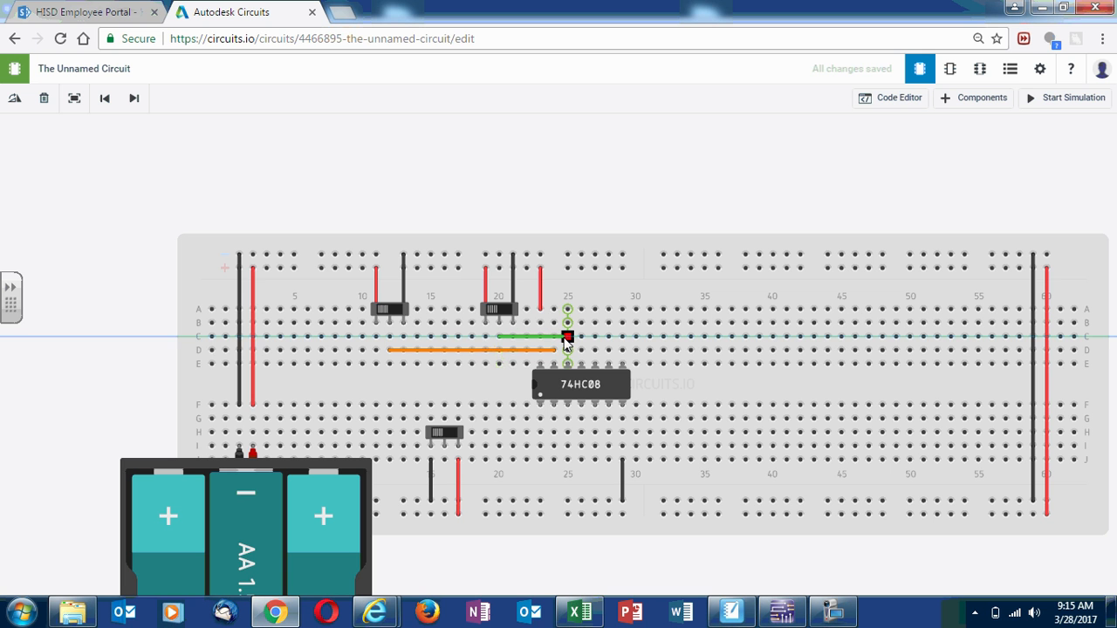
left_click(566, 339)
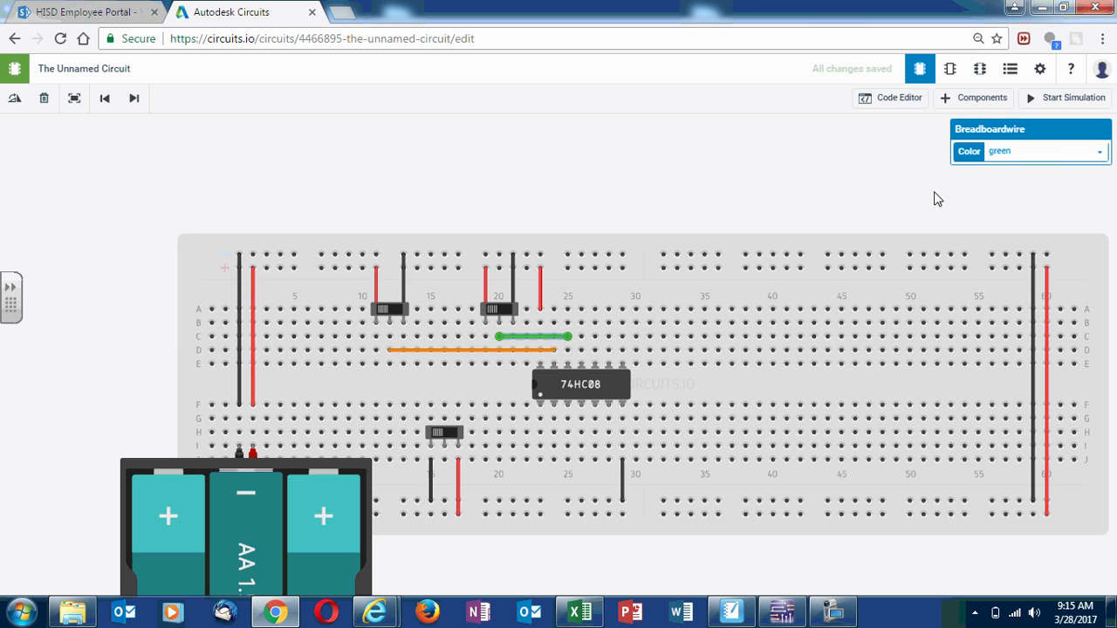
left_click(1062, 156)
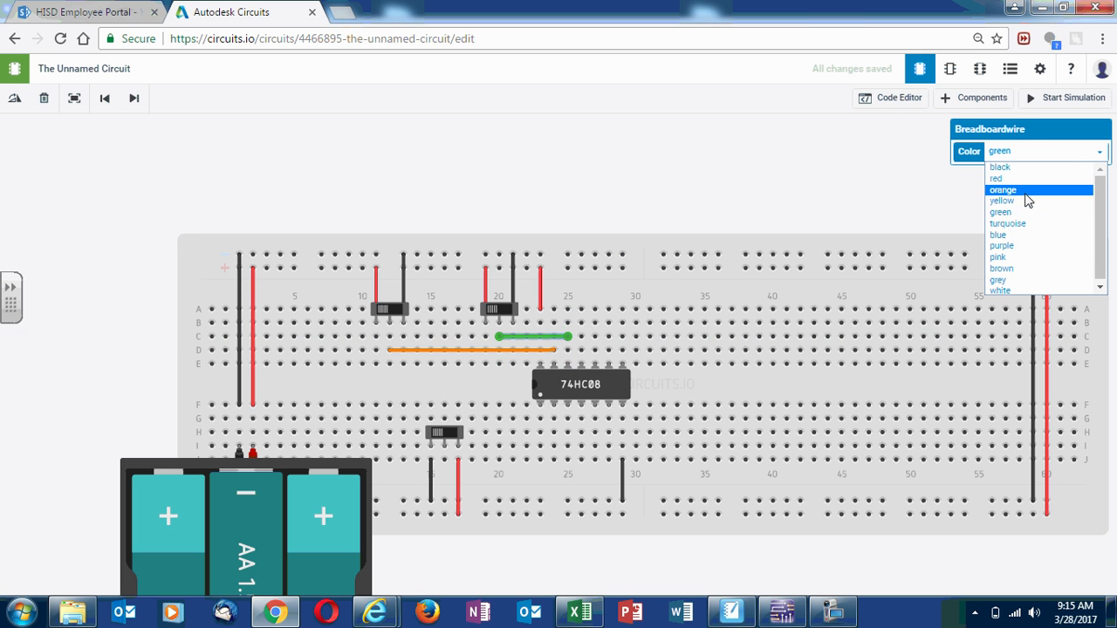
left_click(1010, 258)
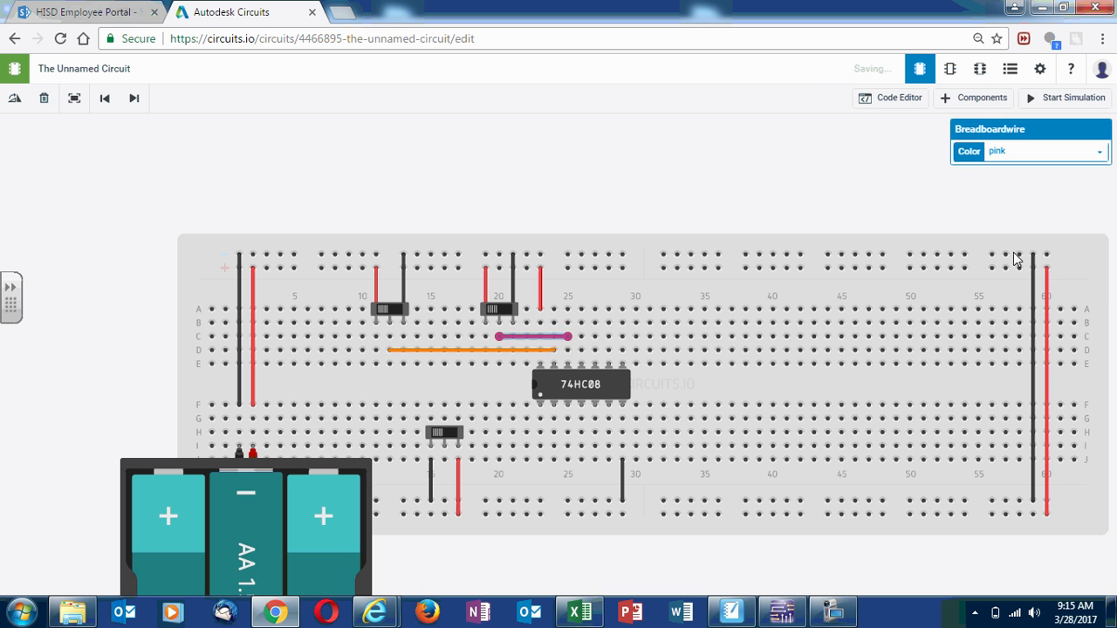
left_click(754, 191)
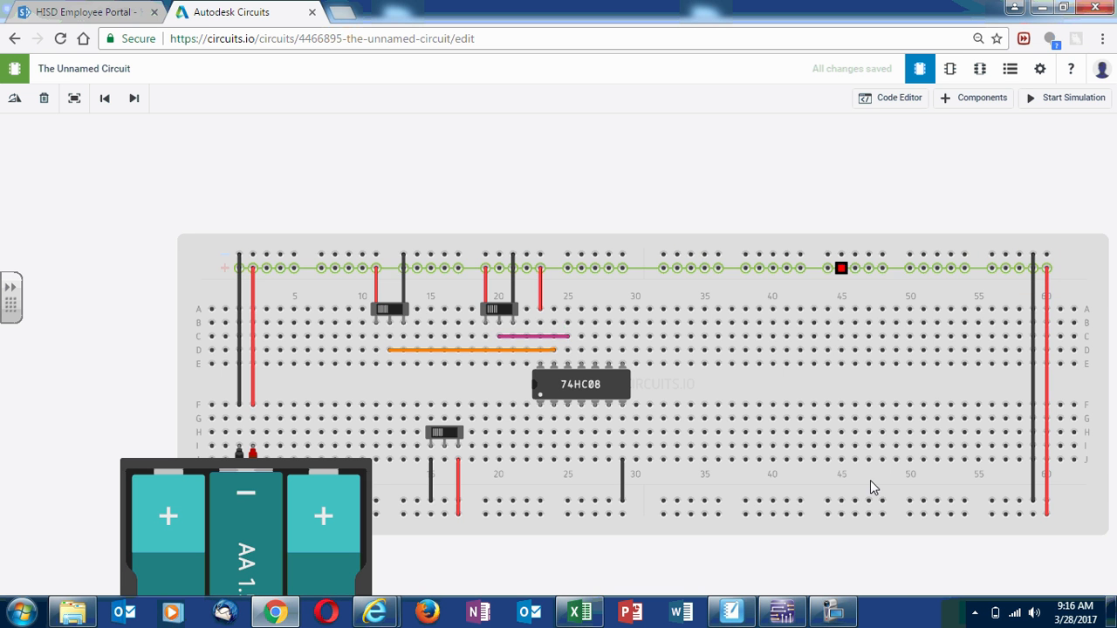
Step: Check the President and Treasurer AND gate inputs in Multisim and the 7408 pinout in Internet Explorer, and return to the breadboard
left_click(784, 613)
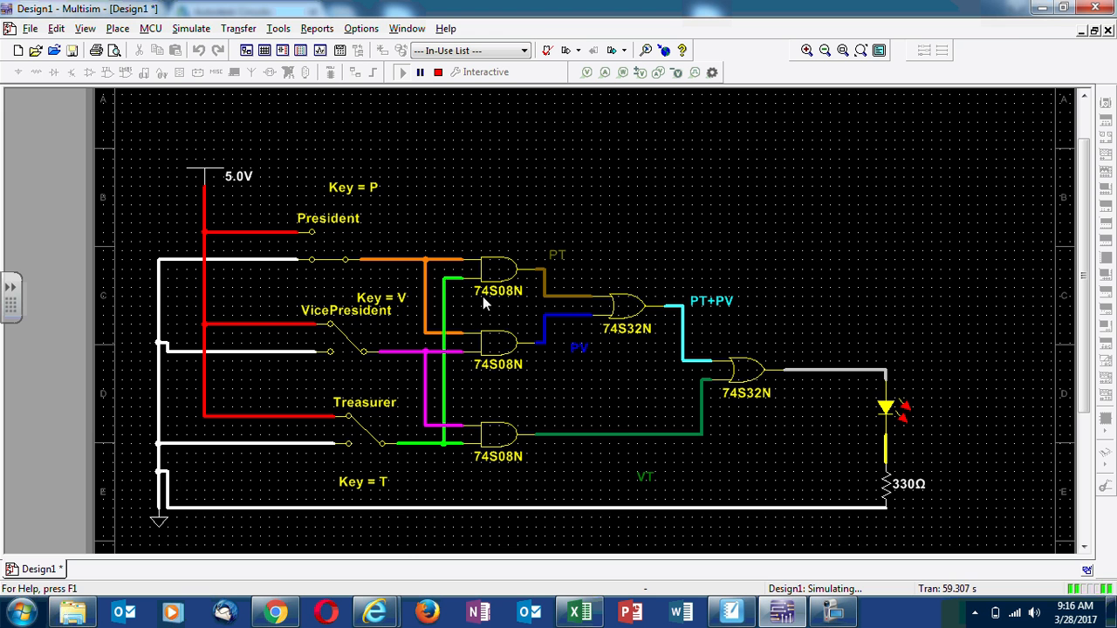
left_click(1043, 9)
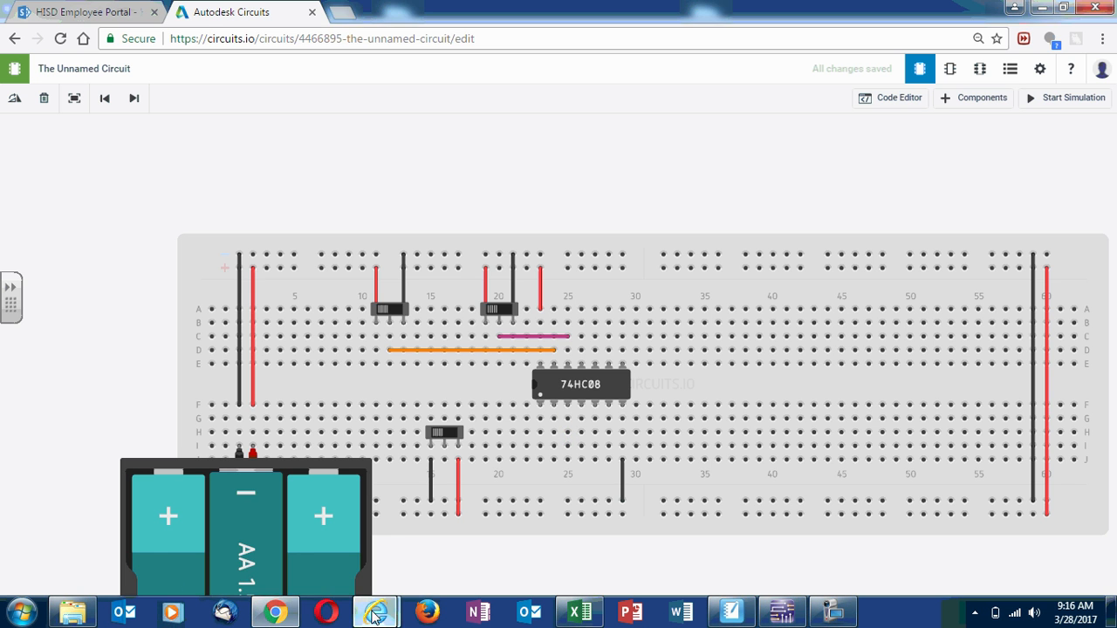
mouse_move(373, 615)
left_click(274, 534)
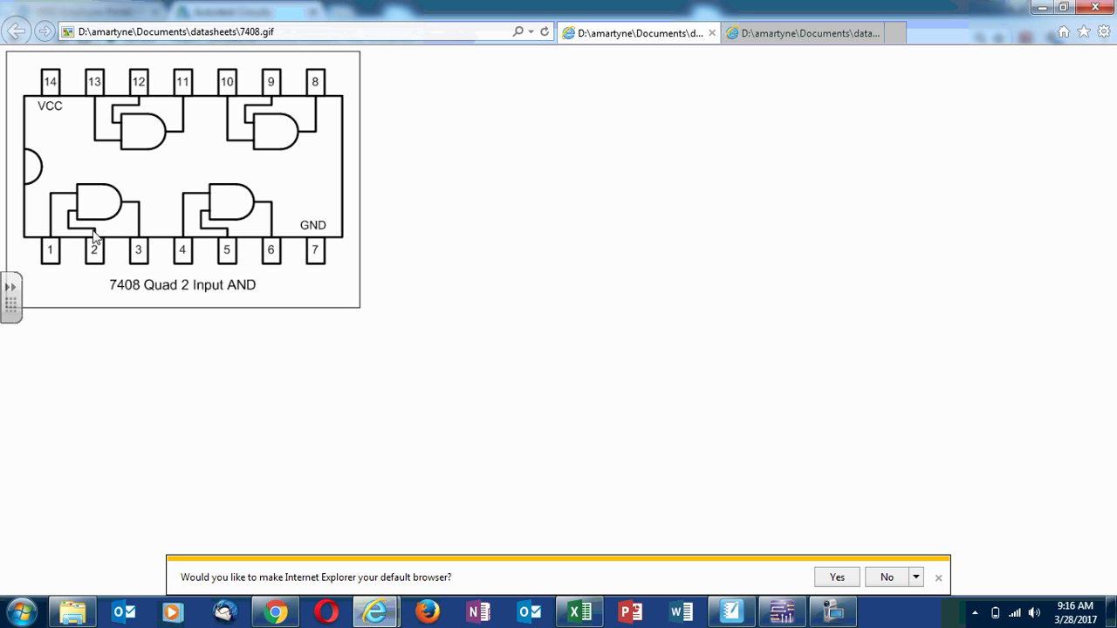
left_click(1041, 8)
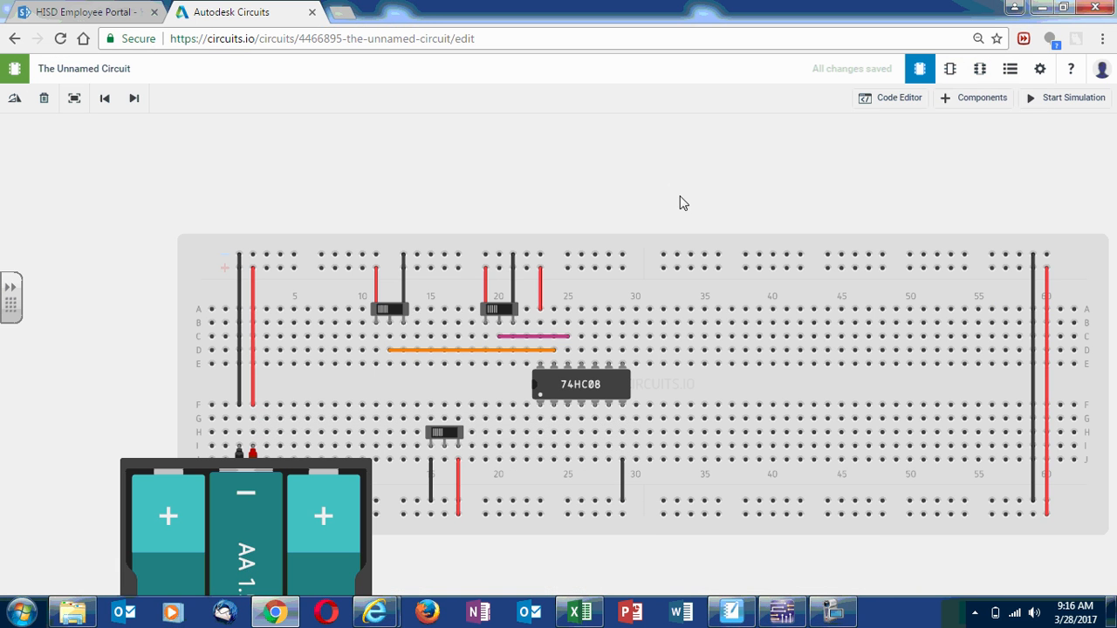
Step: Bridge the first slideswitch's output across the breadboard's center gap from hole E12 to F12 and color the wire orange
left_click(389, 365)
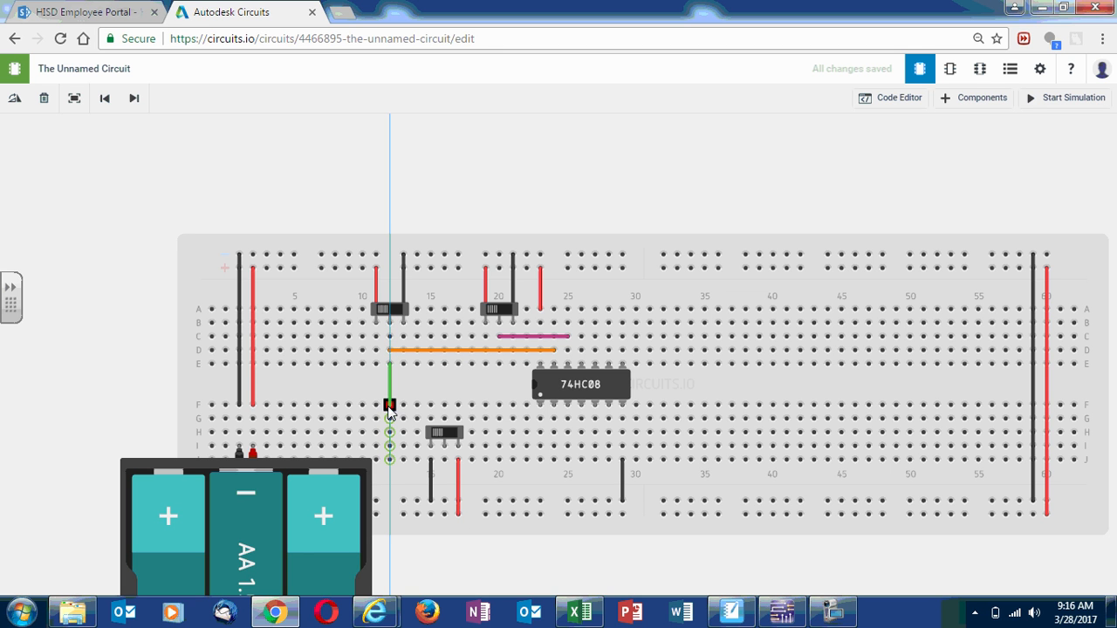
left_click(389, 406)
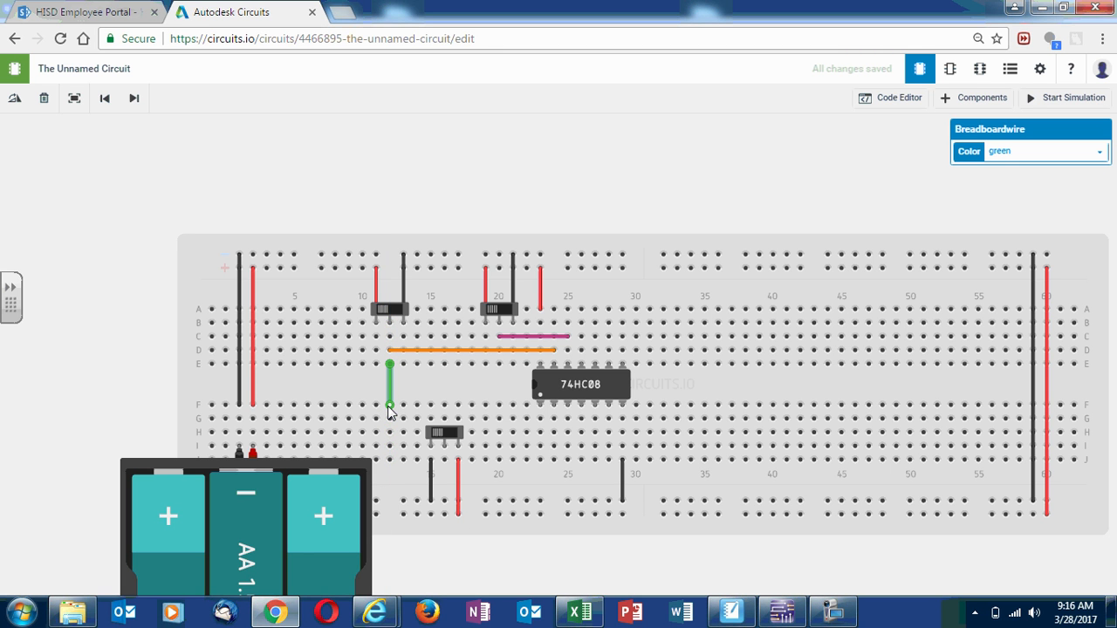
left_click(1060, 153)
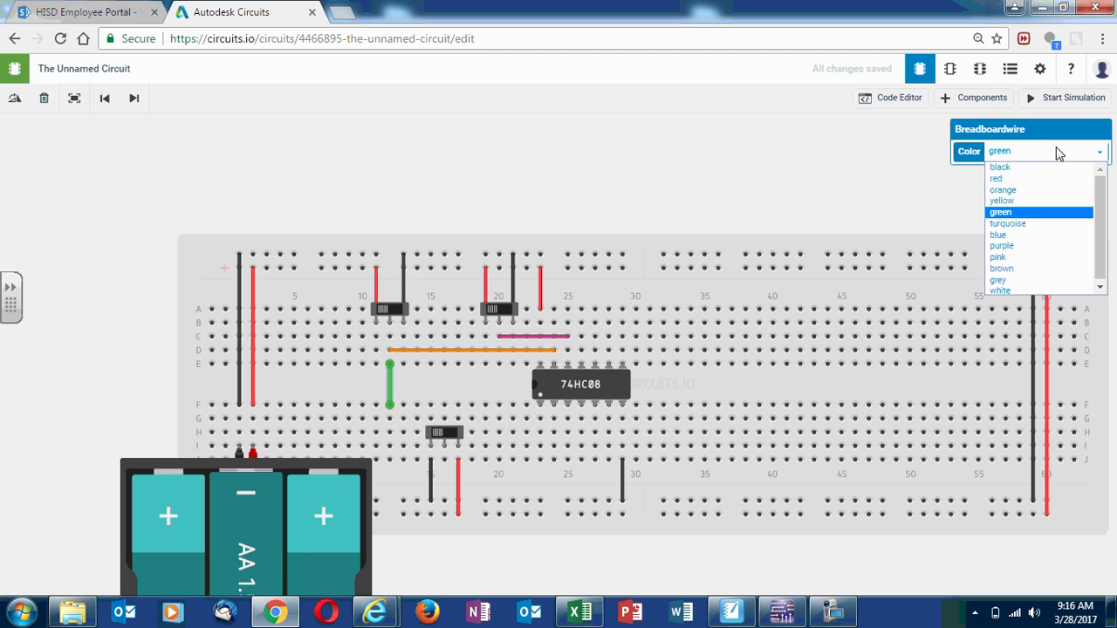
left_click(1034, 189)
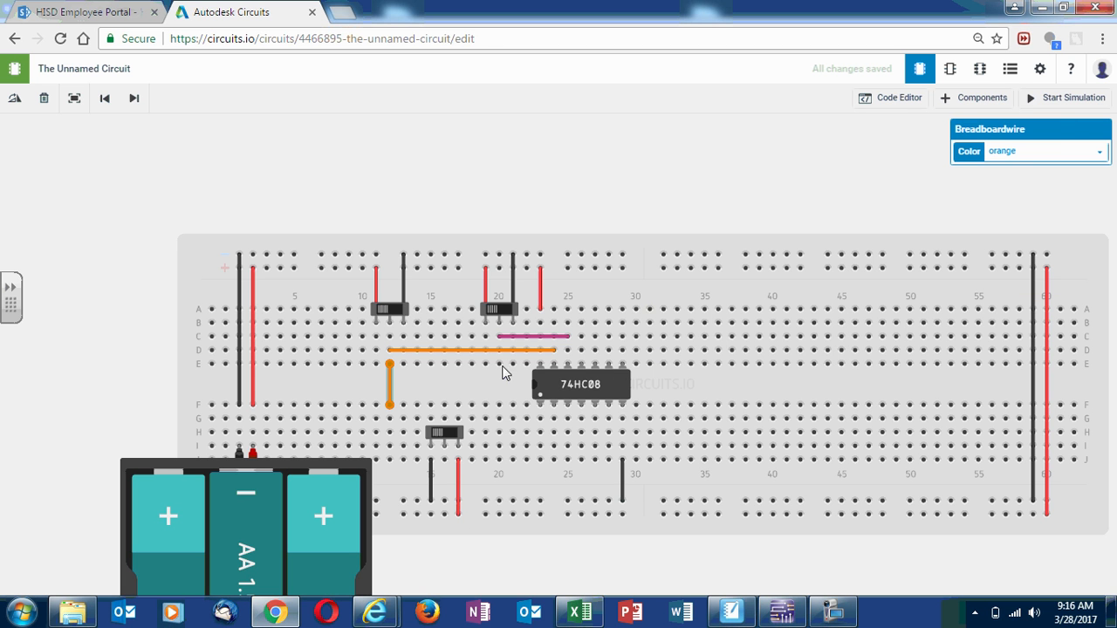
key("ctrl+a")
left_click(392, 331)
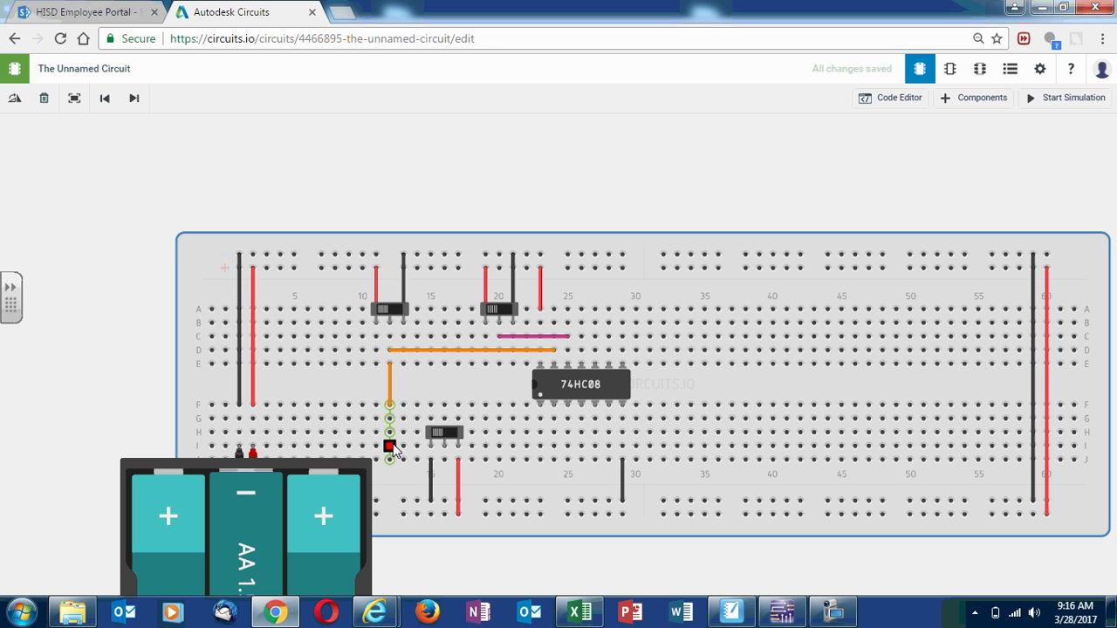
Step: Move the lower slideswitch up so its pins sit in row F at columns 15 to 17
left_click(450, 442)
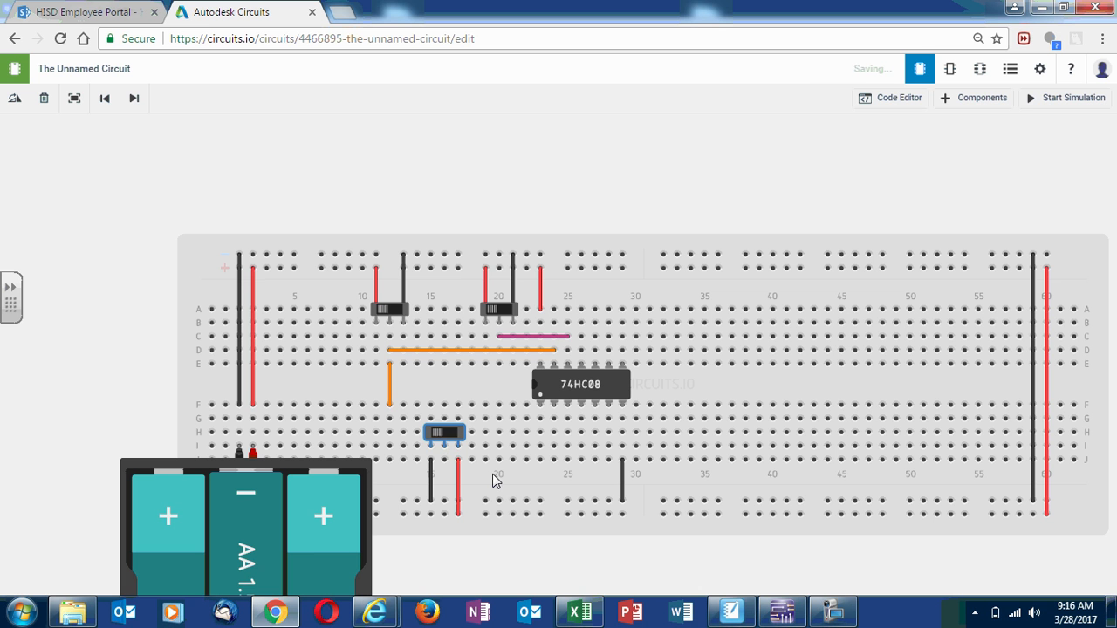
left_click_drag(451, 433, 446, 392)
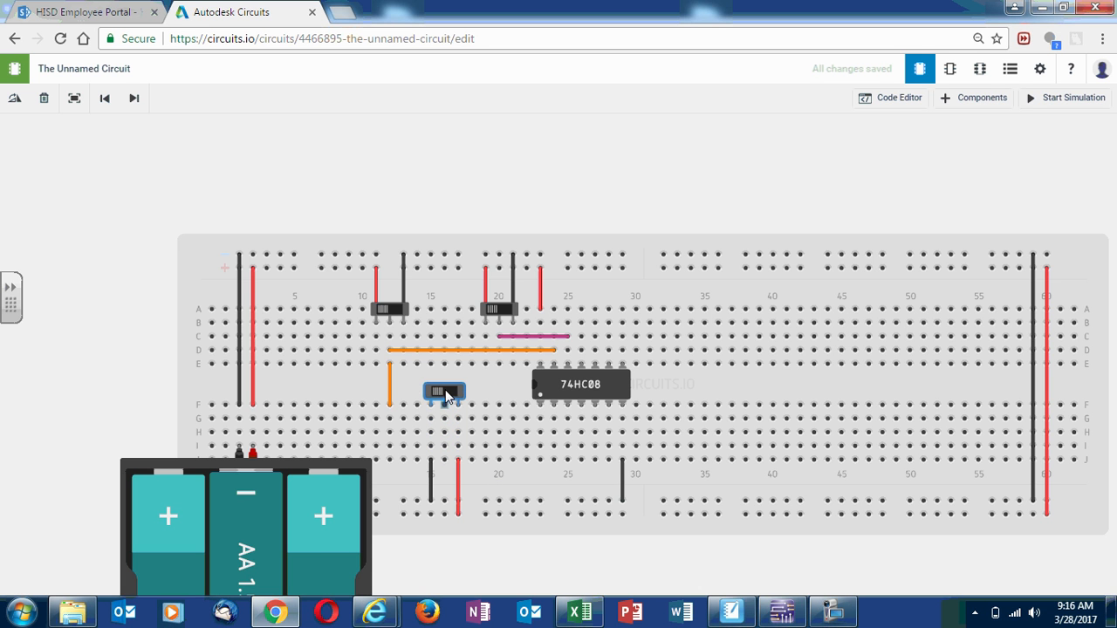
left_click(403, 431)
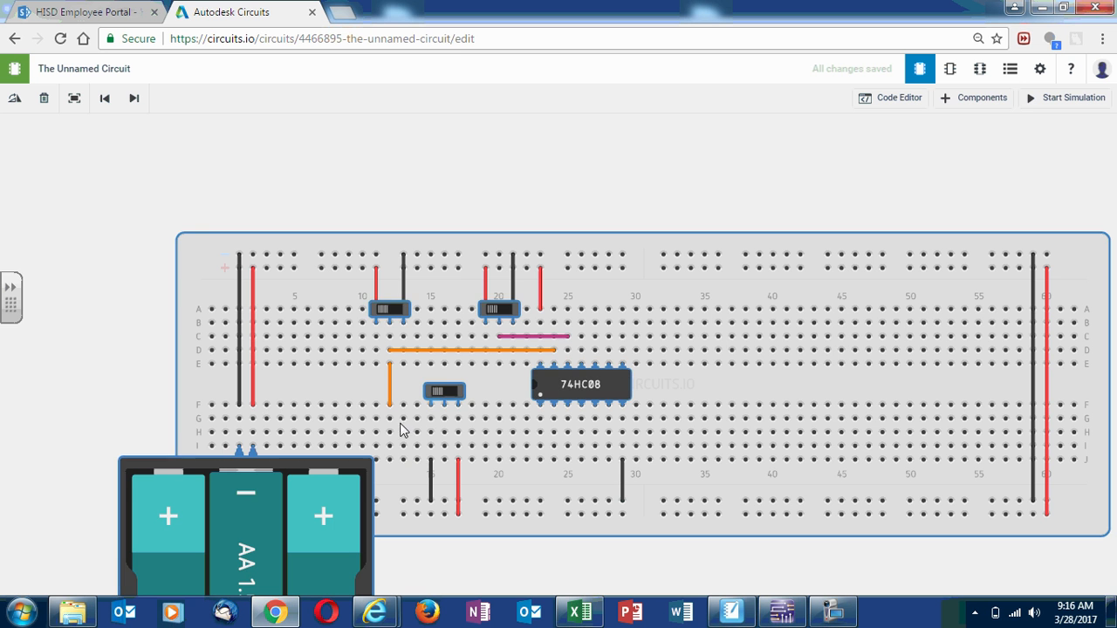
Step: Wire hole G12 to G23, the 74HC08's pin 1 column, and color the wire orange
left_click(390, 418)
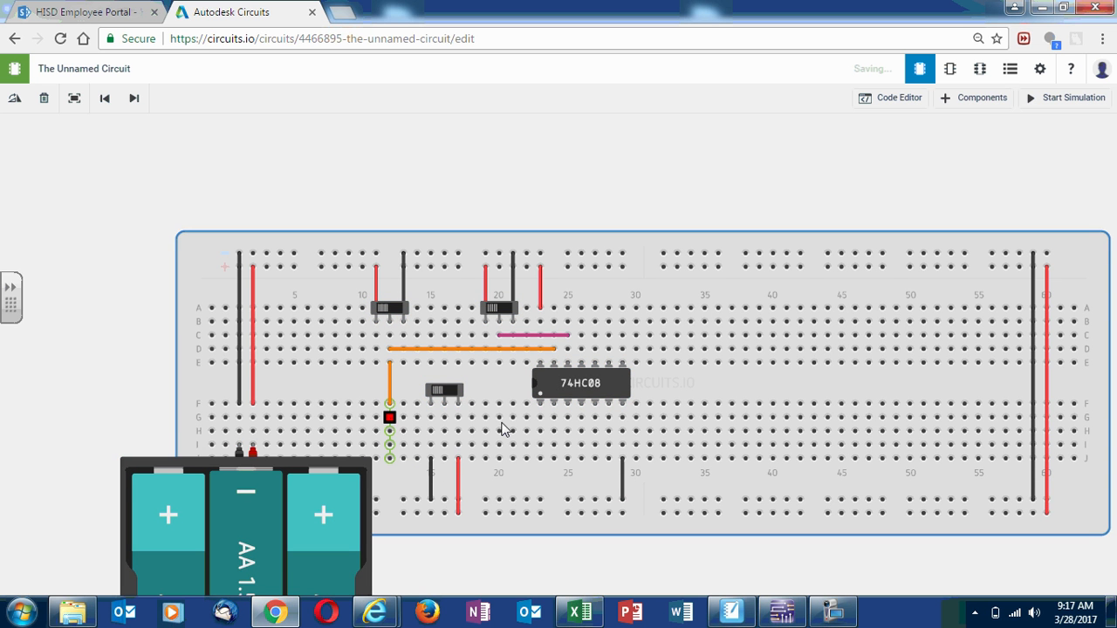
left_click(540, 418)
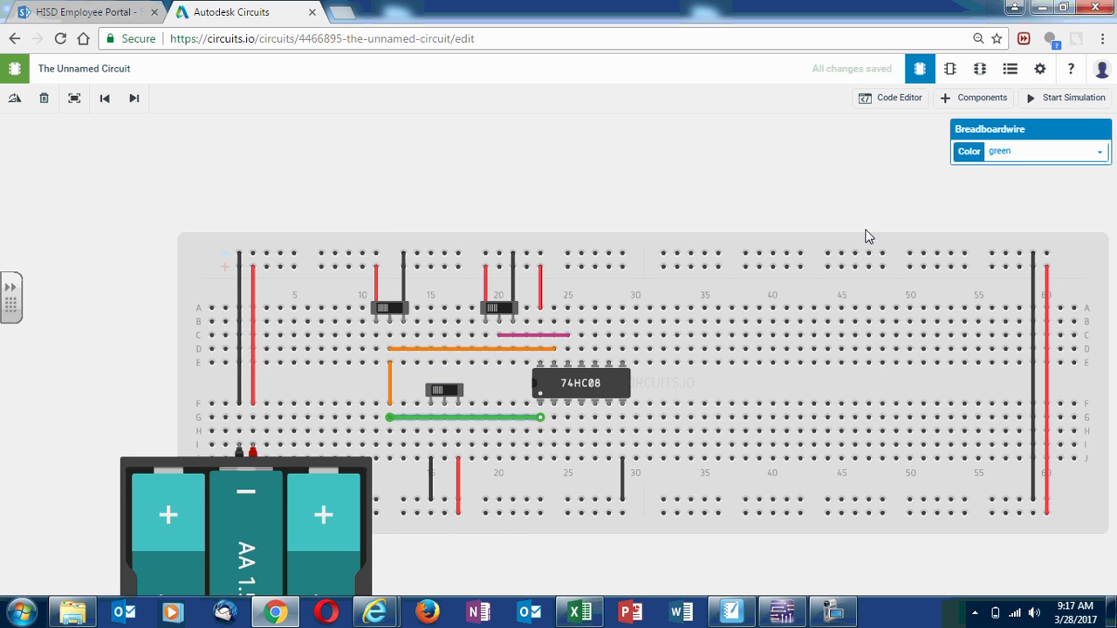
left_click(1025, 157)
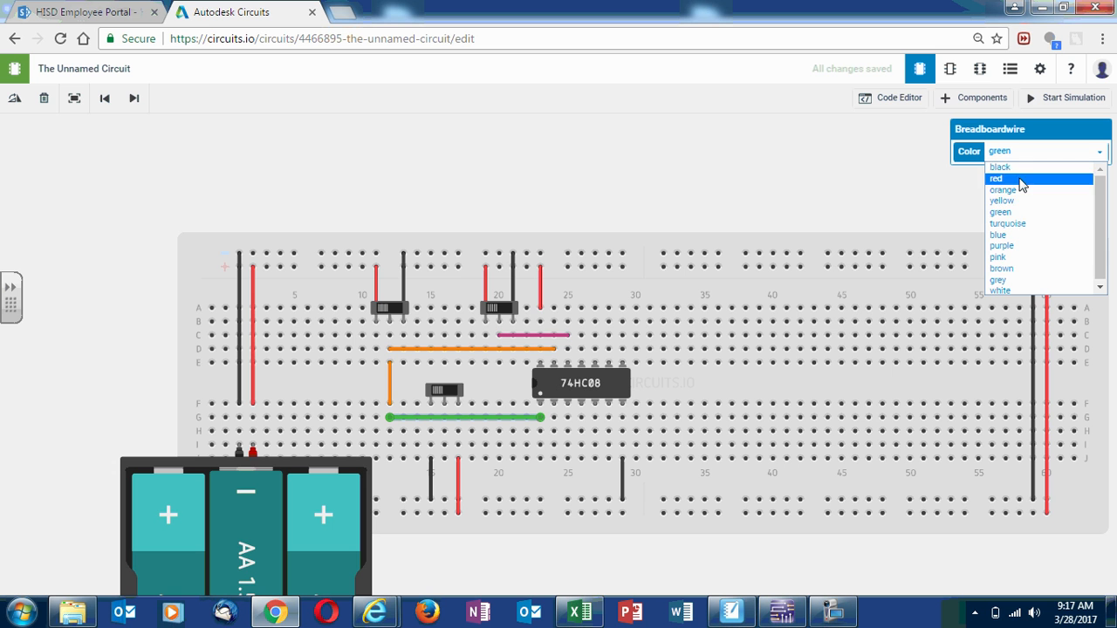
left_click(1017, 189)
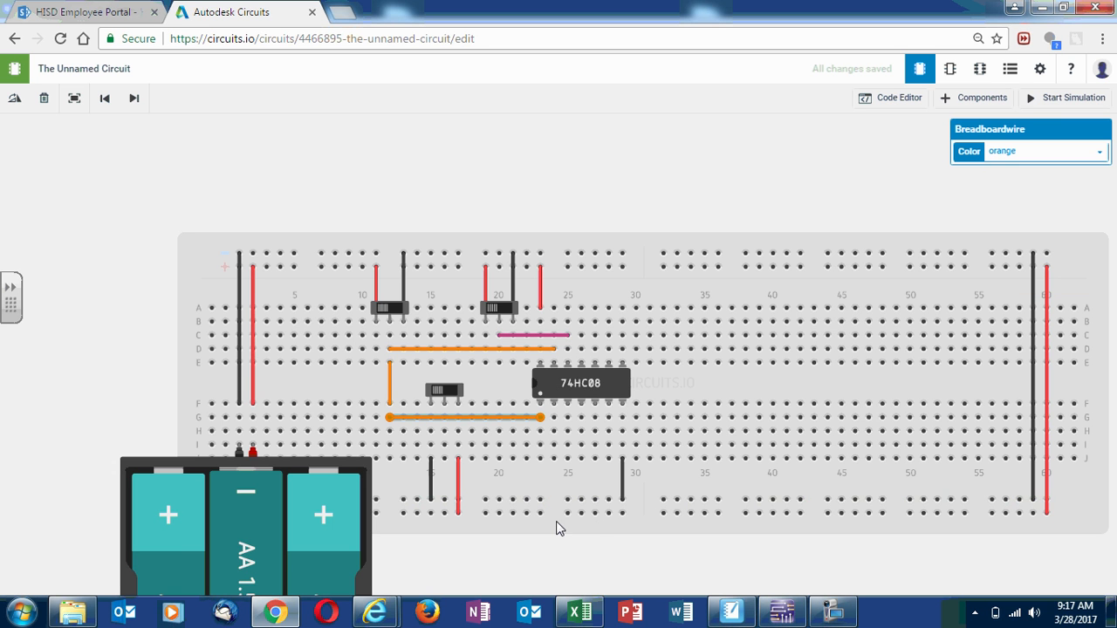
Step: Wire the lower slideswitch's output from hole H16 to H24, the 74HC08's pin 2 column, with a green wire
left_click(449, 436)
left_click(444, 431)
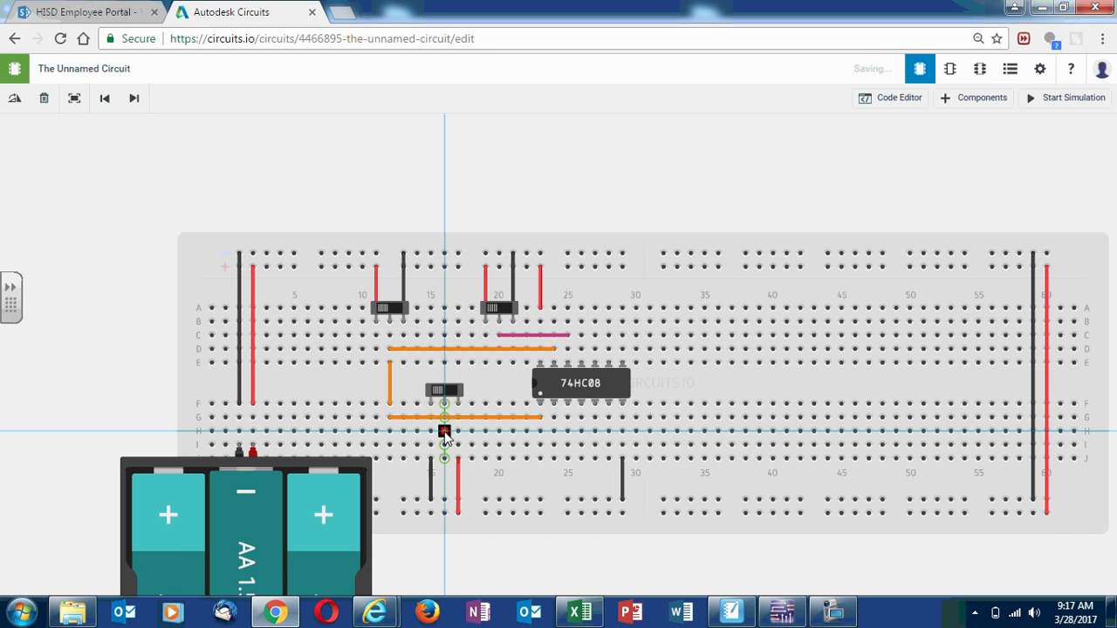
left_click(553, 431)
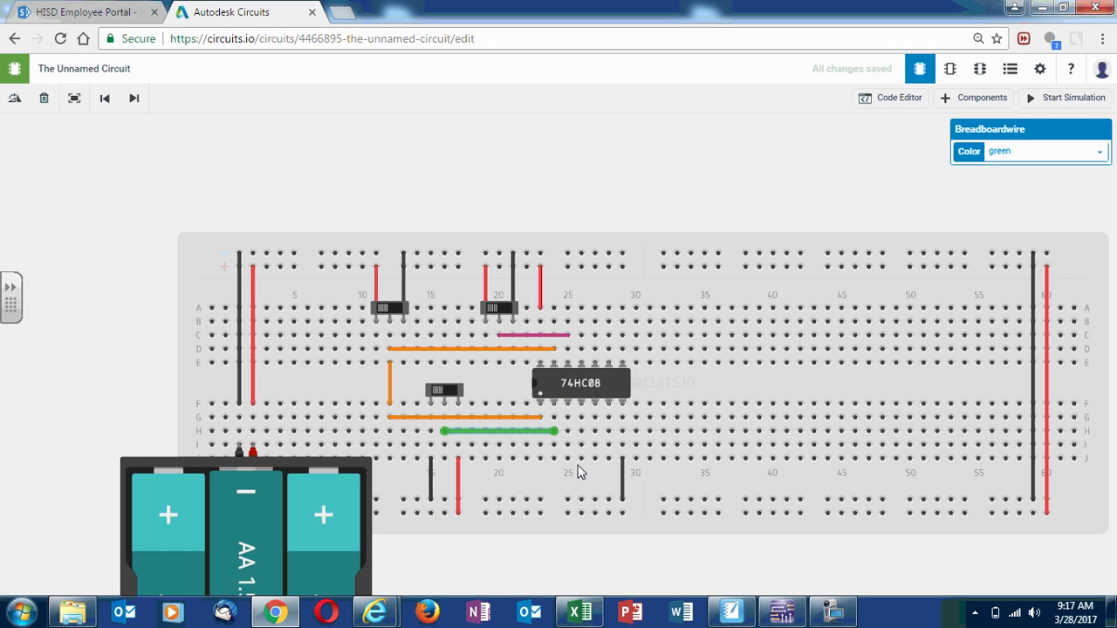
Step: Check the VicePresident connections in the Multisim schematic, then bridge breadboard holes E20 and F20 with a pink wire
left_click(779, 615)
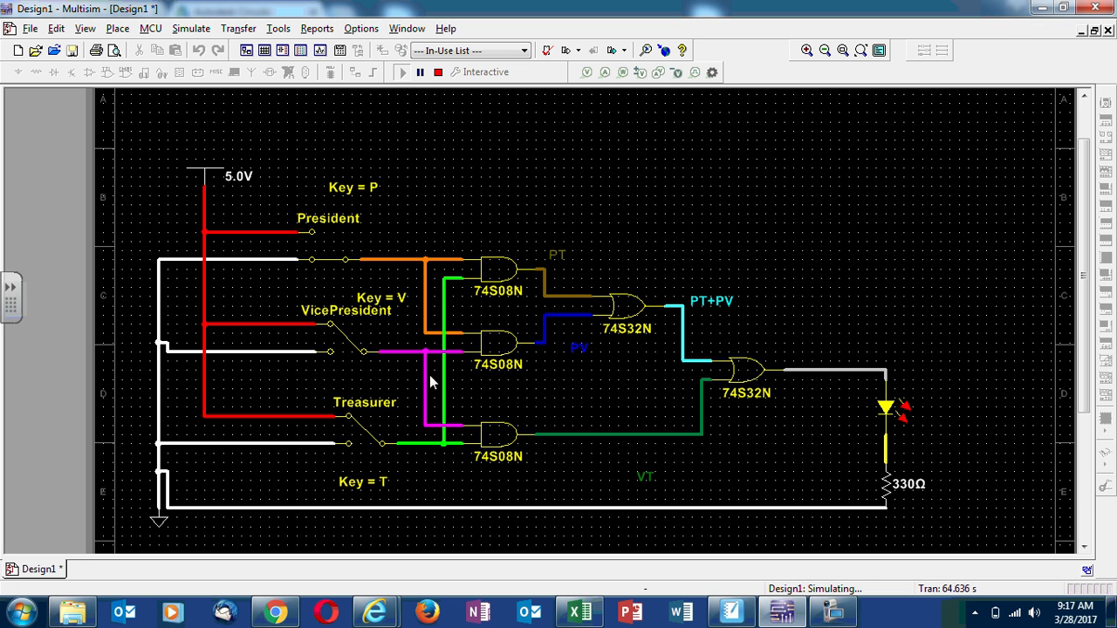
left_click(1040, 9)
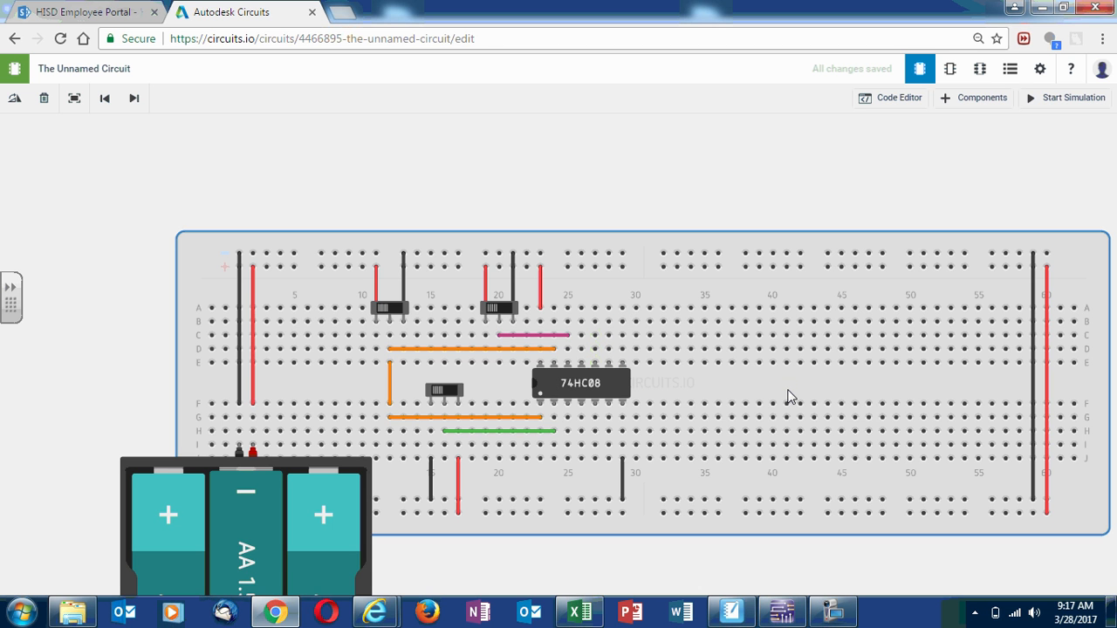
left_click(498, 362)
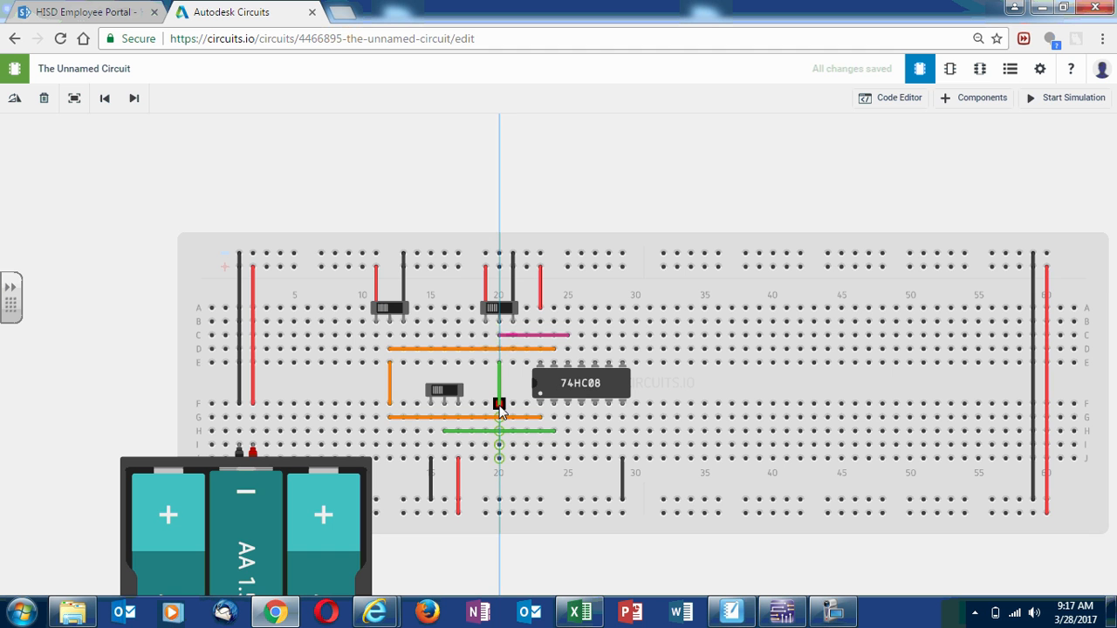
left_click(499, 404)
left_click(1054, 156)
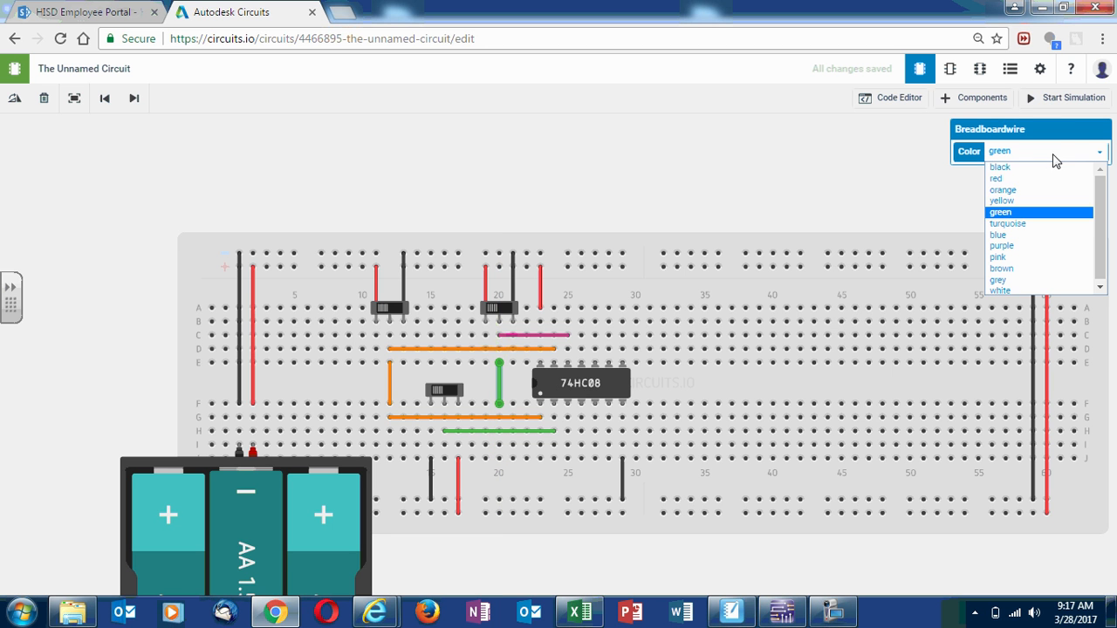
left_click(1018, 257)
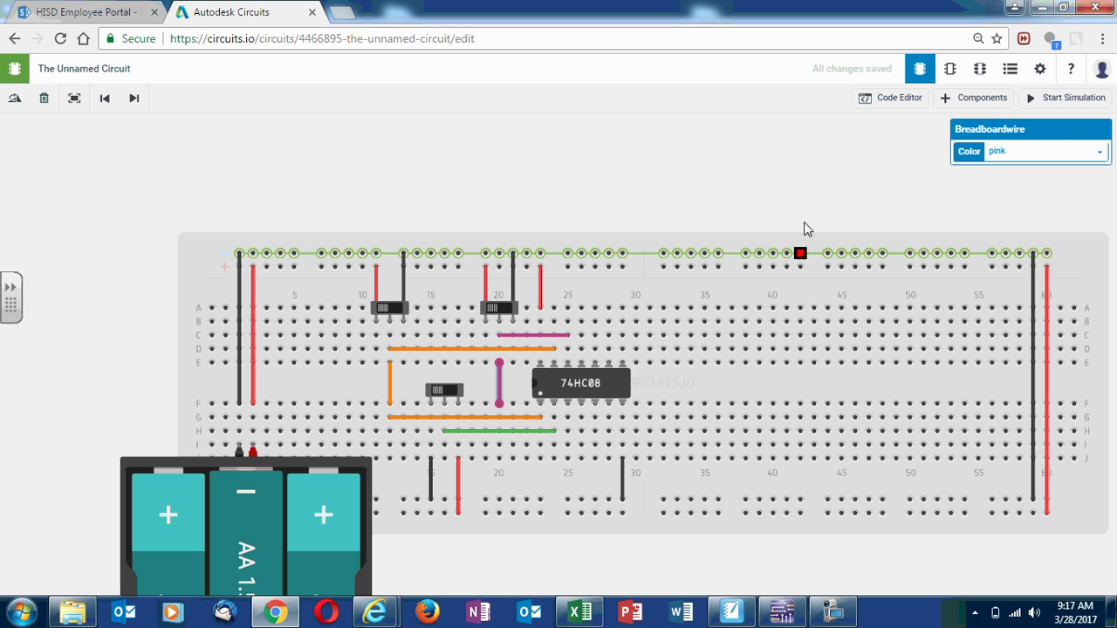
left_click(803, 199)
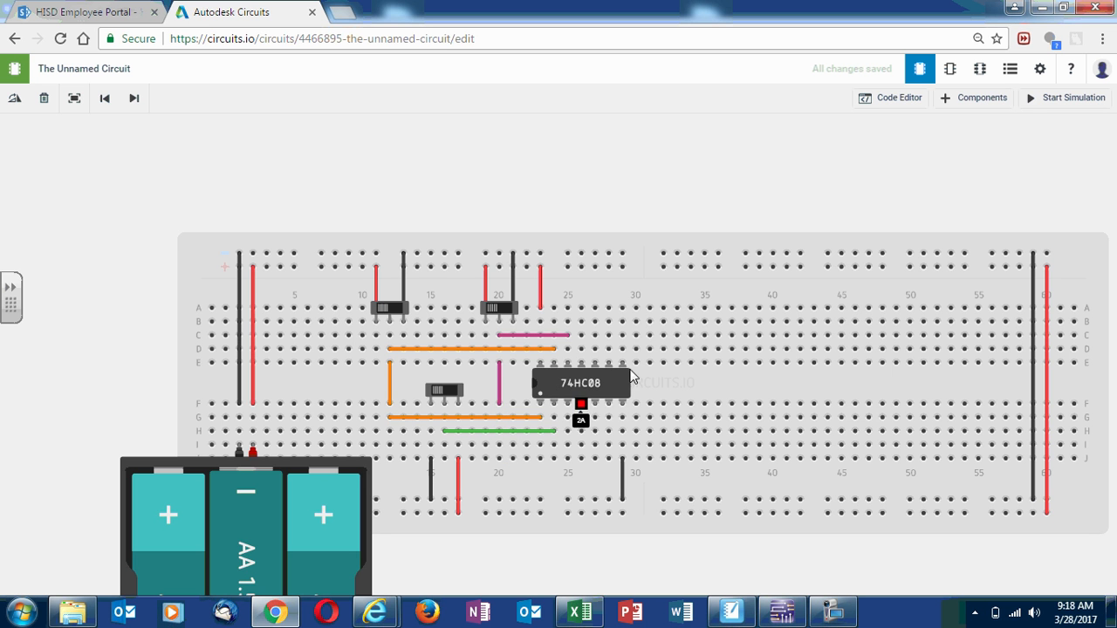
Step: Check the 7408 pinout in the datasheet image, then wire hole I20 to I26, the 74HC08's pin 4 column
left_click(375, 611)
left_click(254, 531)
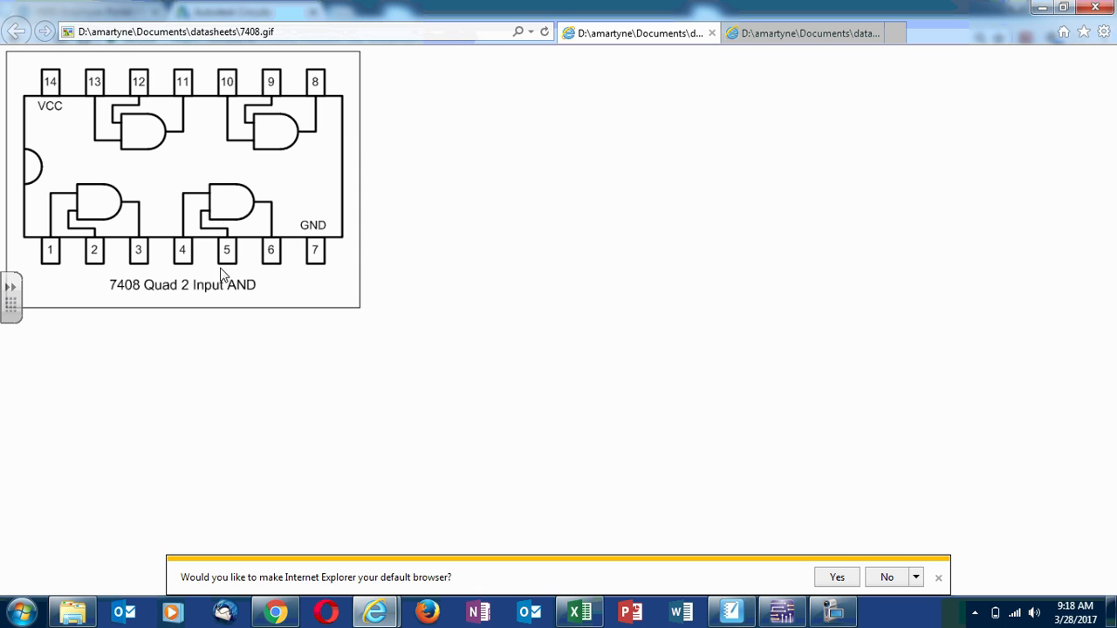
left_click(1041, 8)
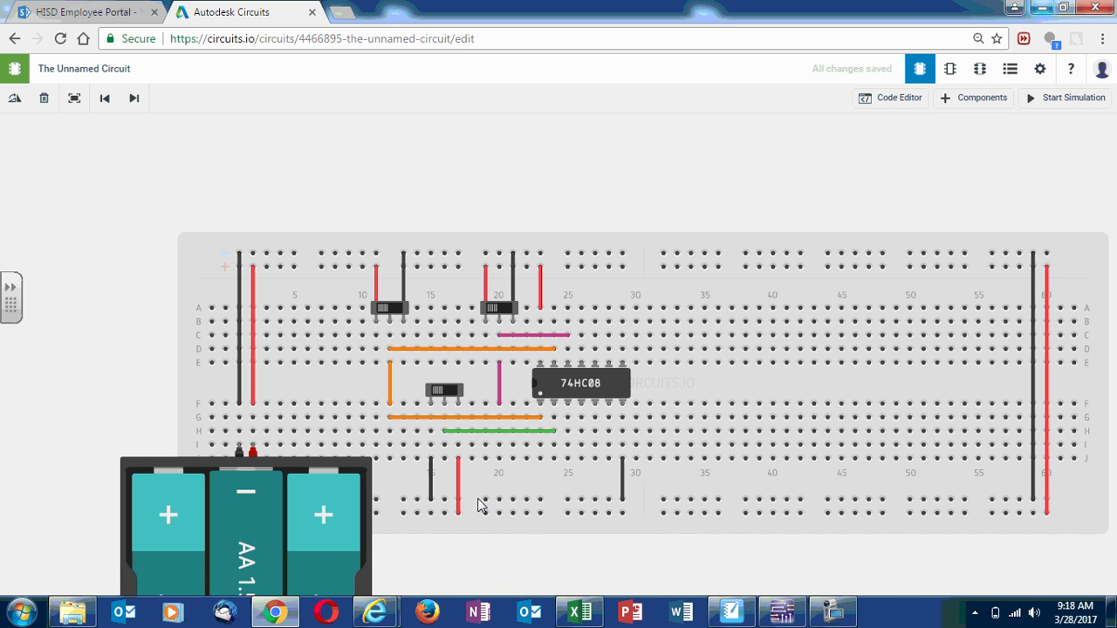
left_click(499, 445)
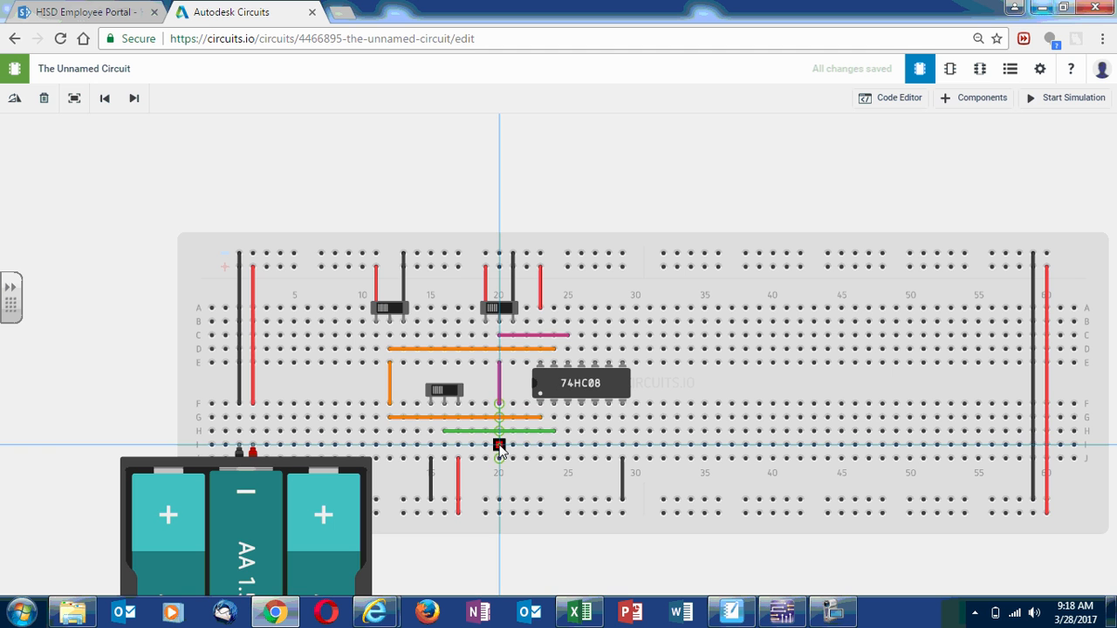
left_click(581, 444)
left_click(581, 445)
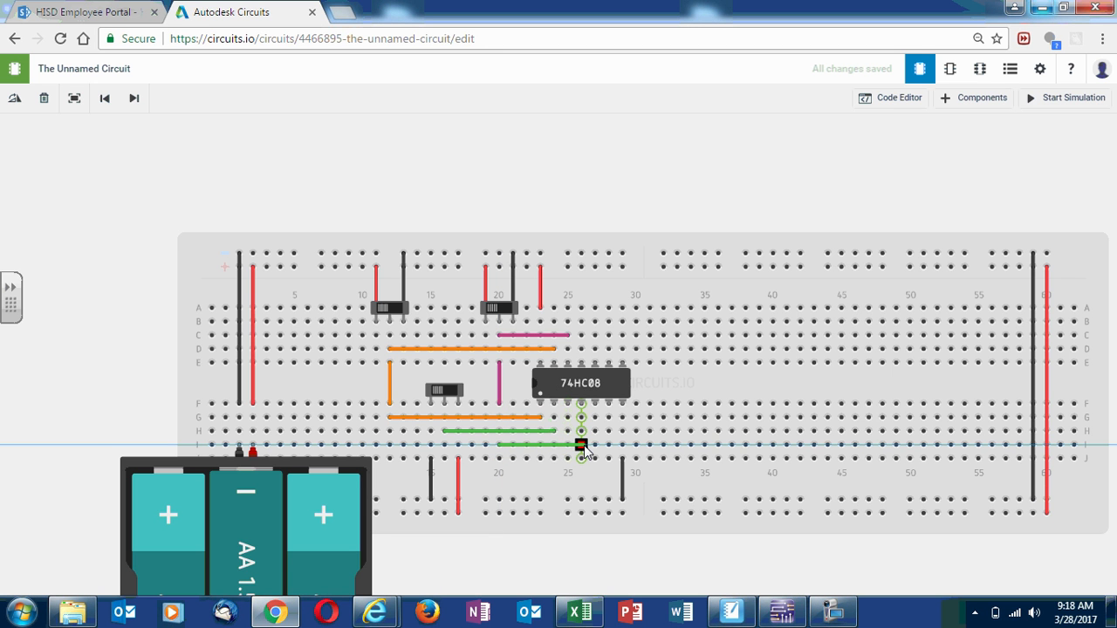
left_click(583, 445)
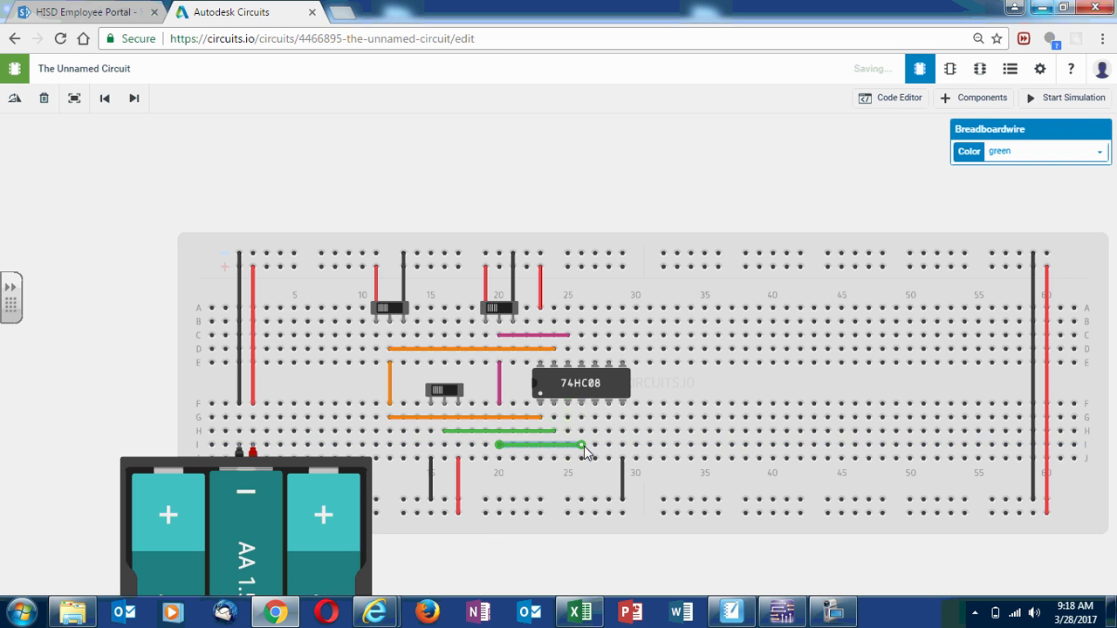
Step: Color the new wire between holes I20 and I26 purple
left_click(1039, 154)
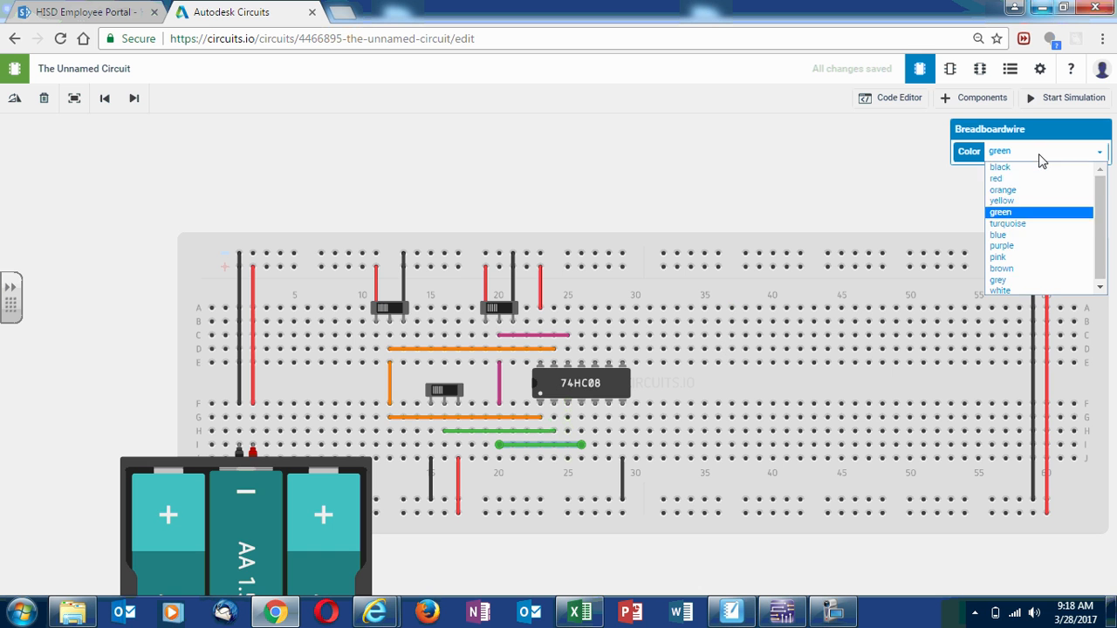
left_click(1014, 246)
left_click(698, 191)
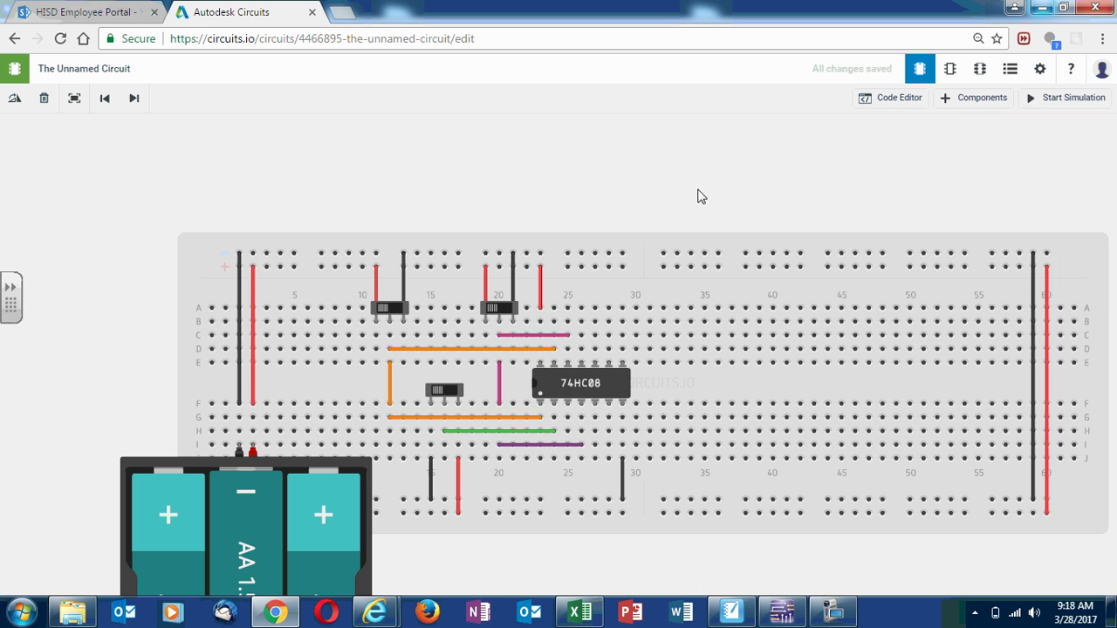
Step: Change the color of the wire between holes I20 and I26 to pink
left_click(558, 444)
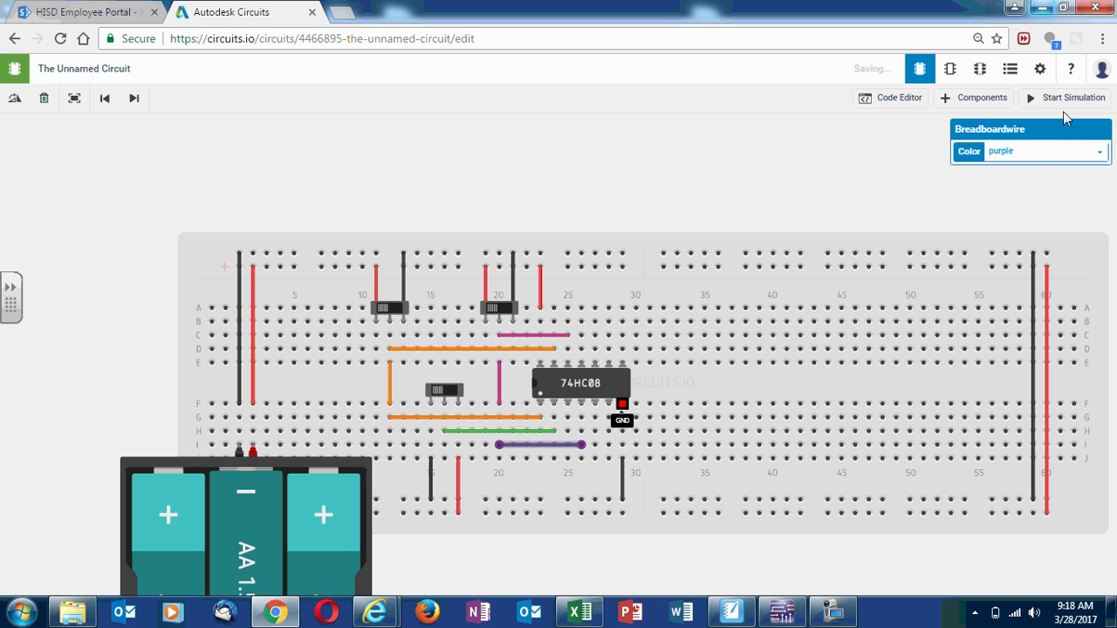
left_click(1041, 160)
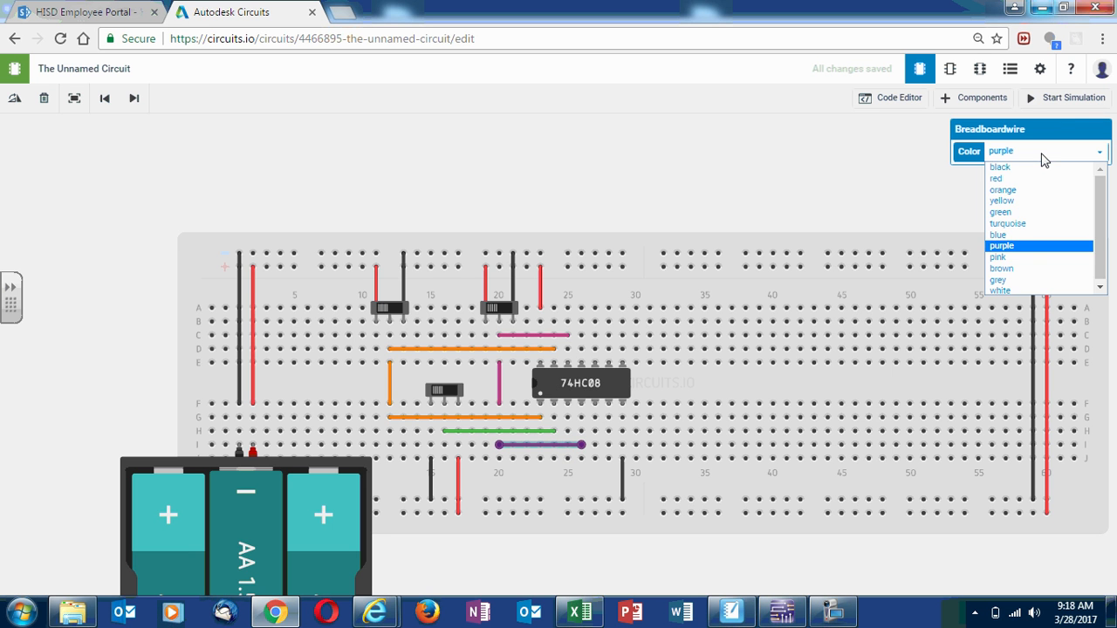
left_click(1022, 259)
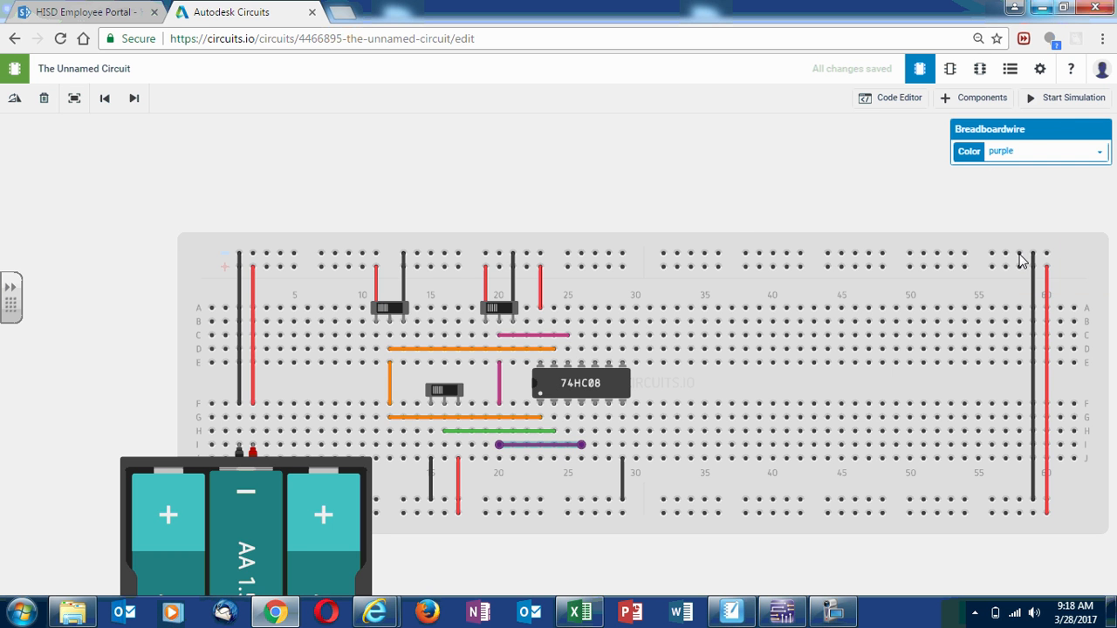
left_click(736, 217)
left_click_drag(498, 363, 503, 349)
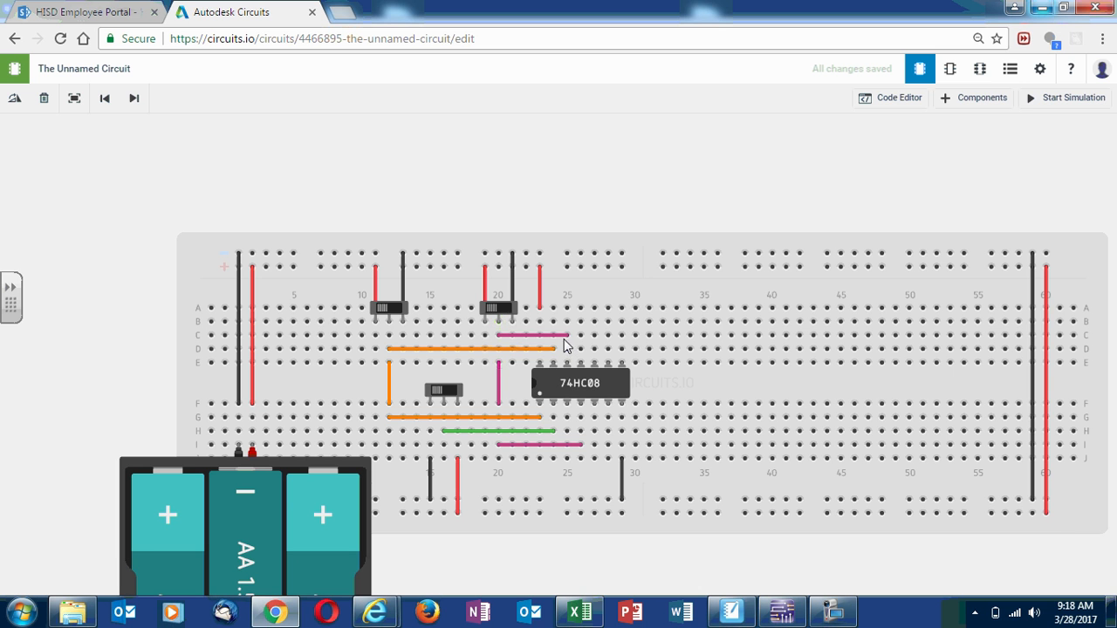
left_click(498, 379)
Step: Wire hole G24 to G27, the 74HC08's pin 5 column, with a green wire
left_click(554, 419)
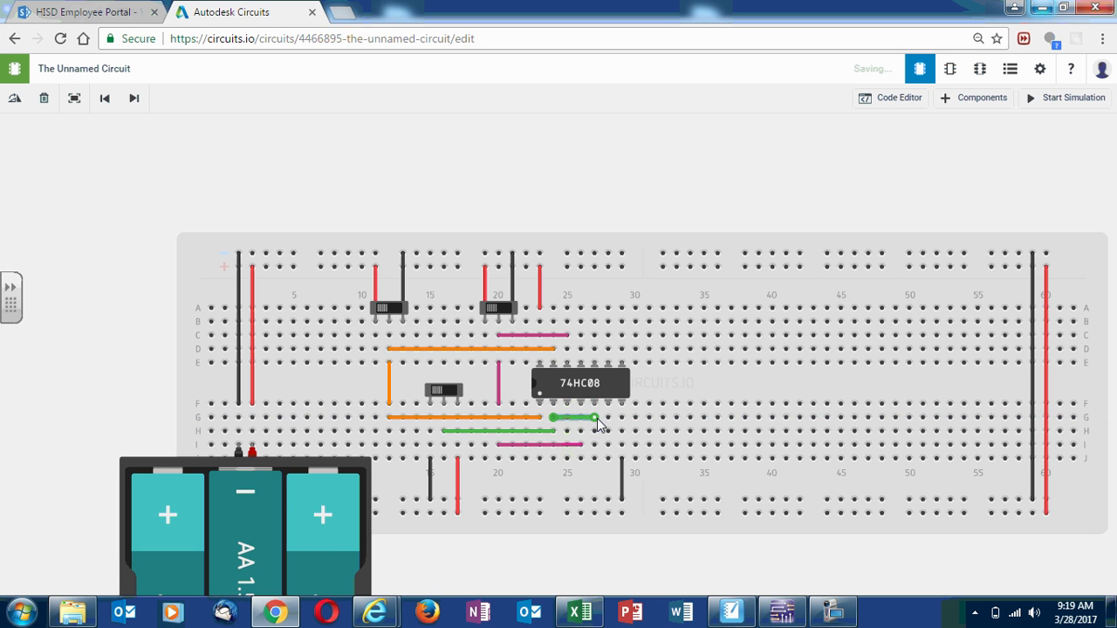
left_click(597, 418)
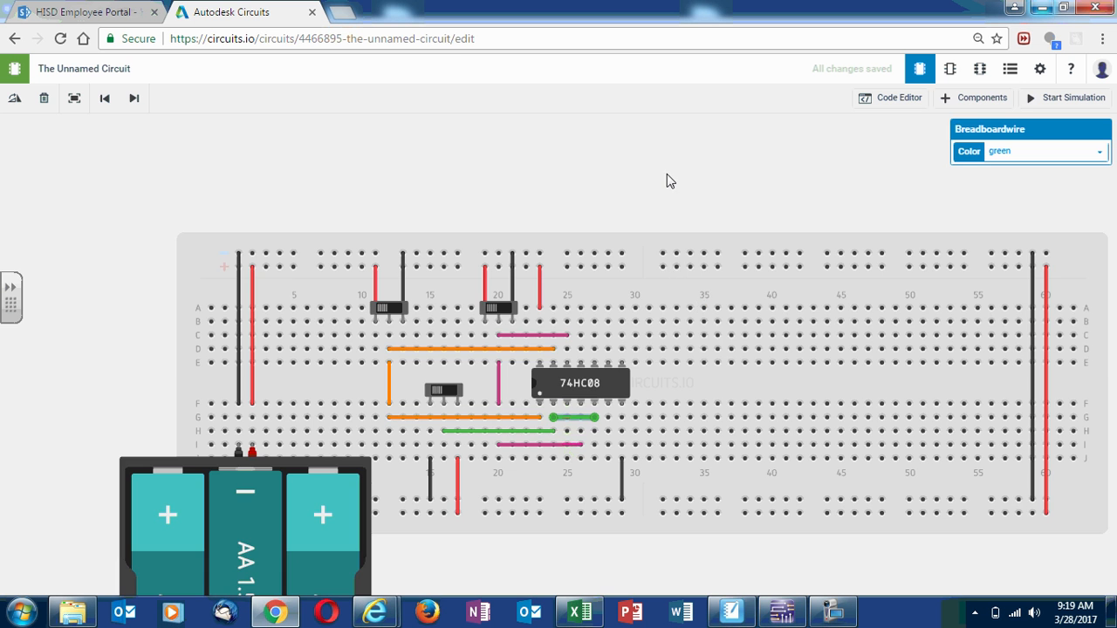
left_click(646, 216)
left_click_drag(646, 217, 533, 363)
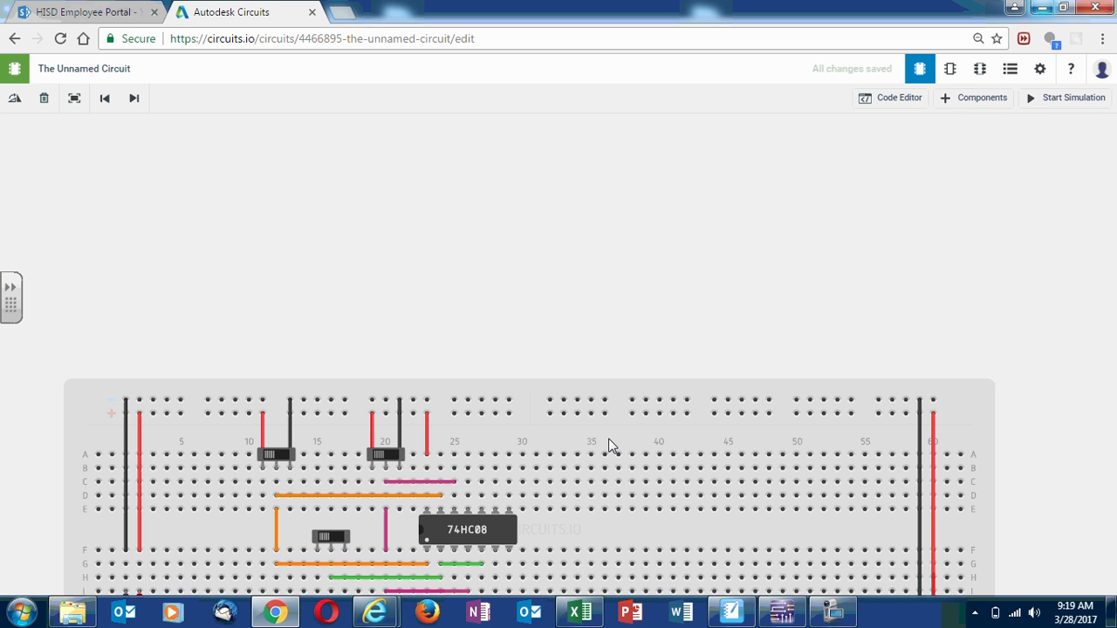
key("ctrl+a")
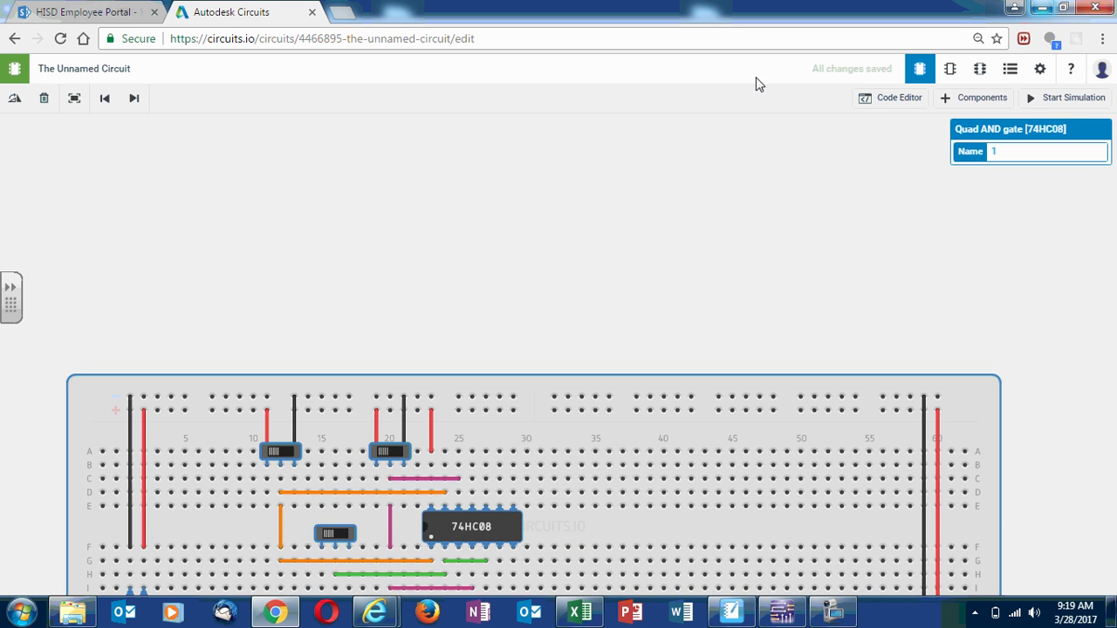
left_click_drag(688, 519, 573, 168)
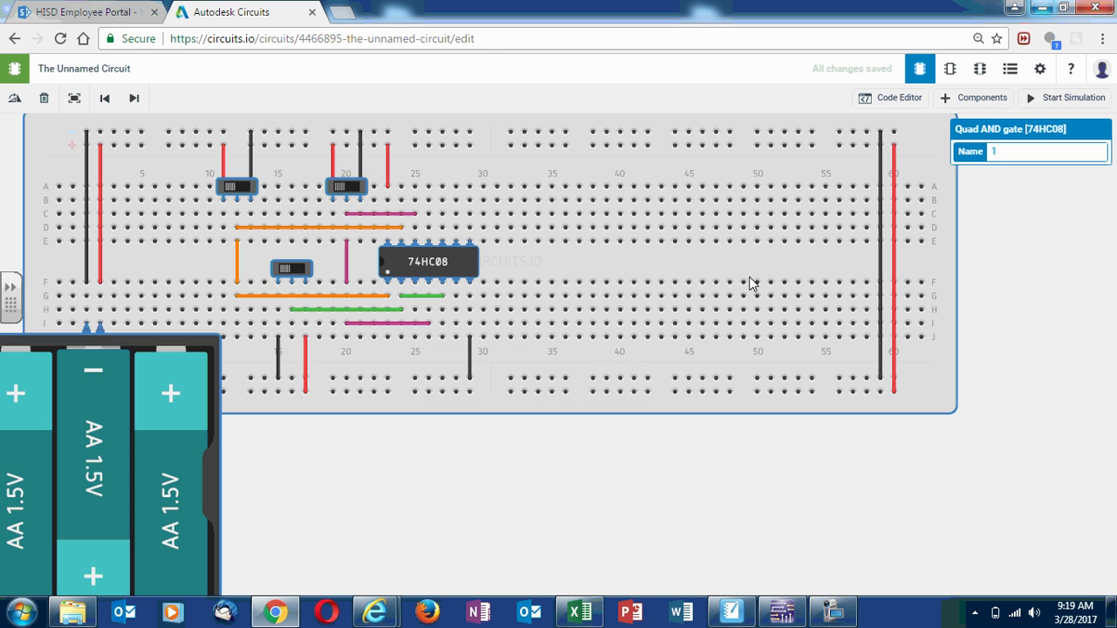
left_click(463, 279)
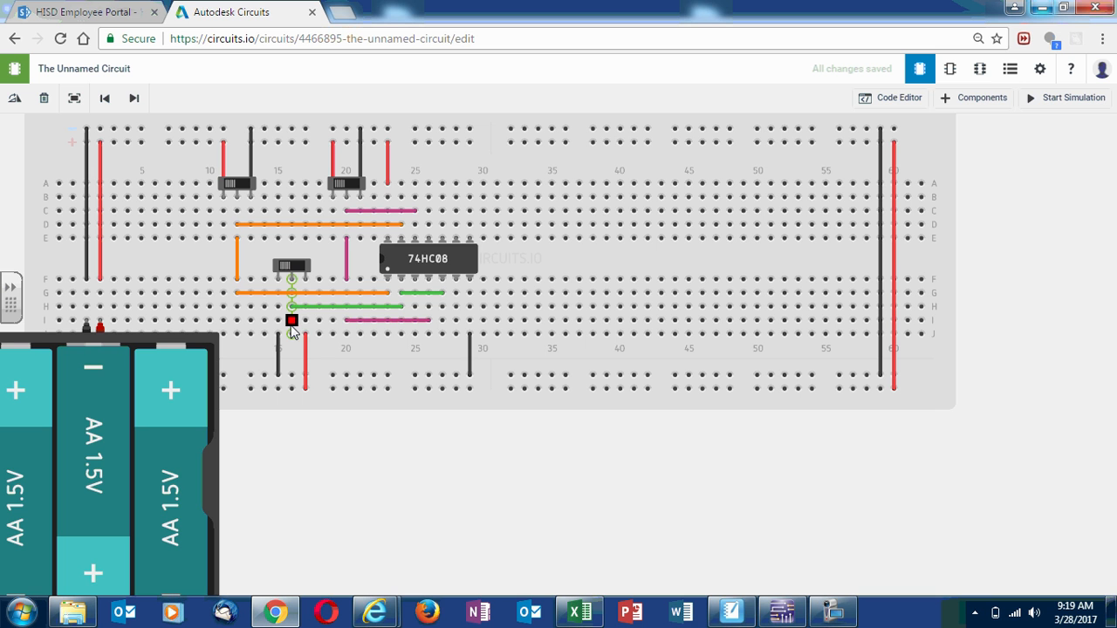
left_click(443, 321)
key("Escape")
Step: Check the OR gates in the Multisim schematic, then add a Quad OR gate [74HC32] to the breadboard circuit
left_click(781, 611)
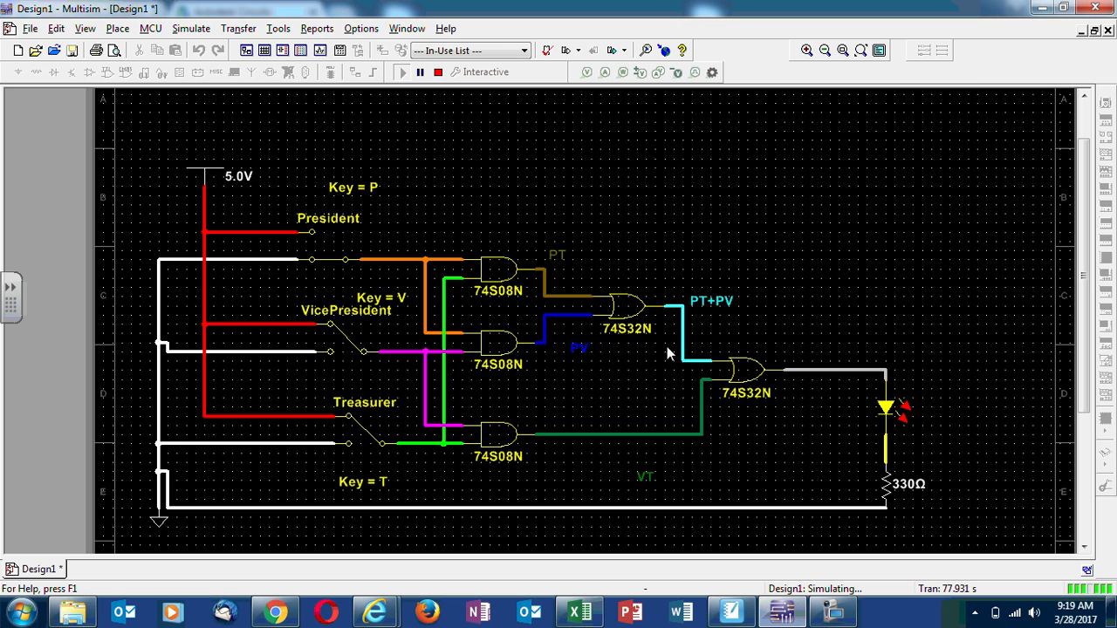
left_click(1040, 8)
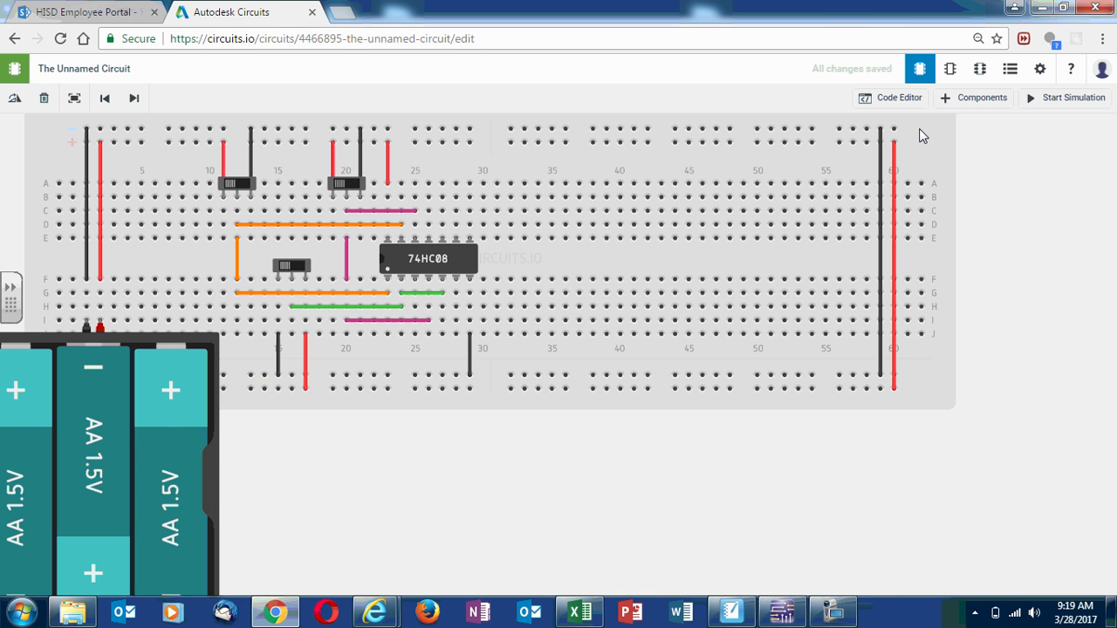
left_click(978, 99)
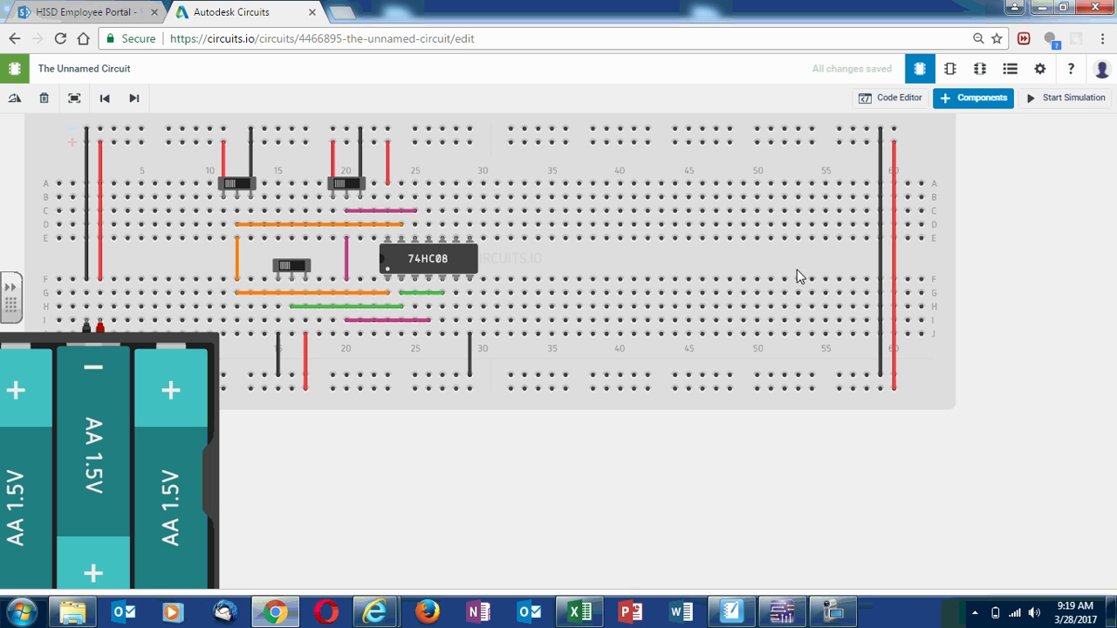
left_click_drag(527, 588, 541, 115)
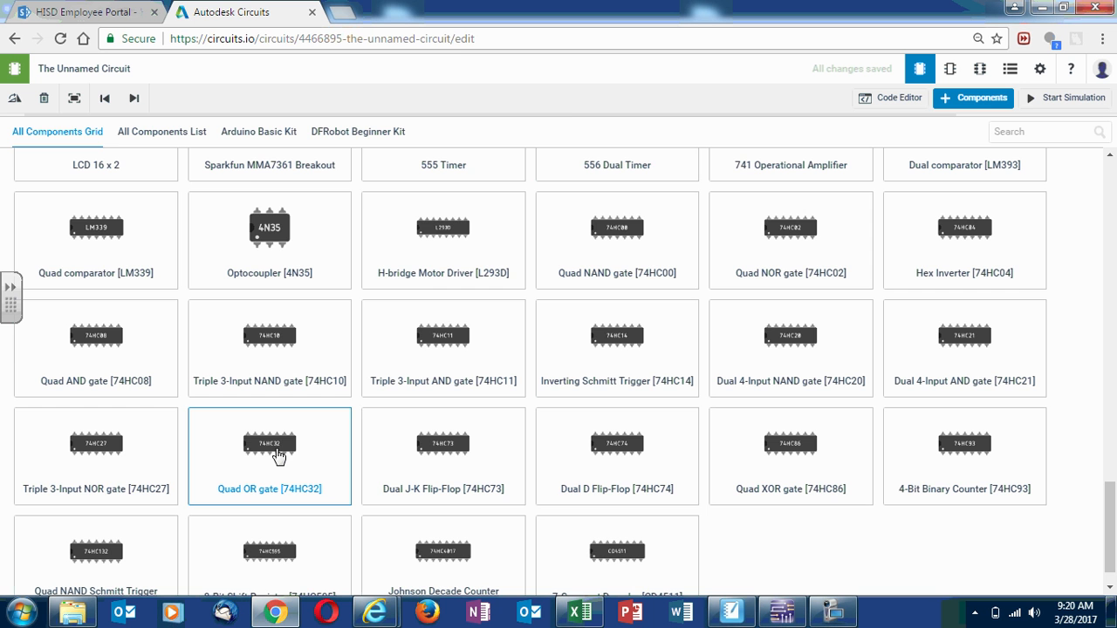
left_click(517, 380)
left_click(525, 378)
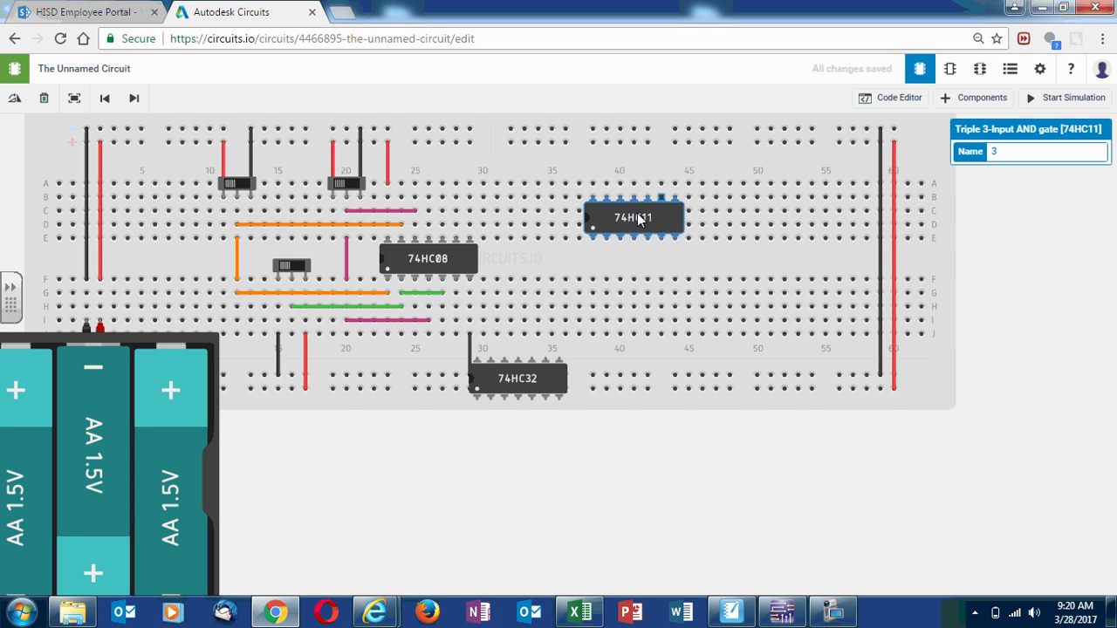
Step: Remove the stray 74HC11 and seat the 74HC32 across the breadboard's center gap at columns 33 to 39
left_click(637, 219)
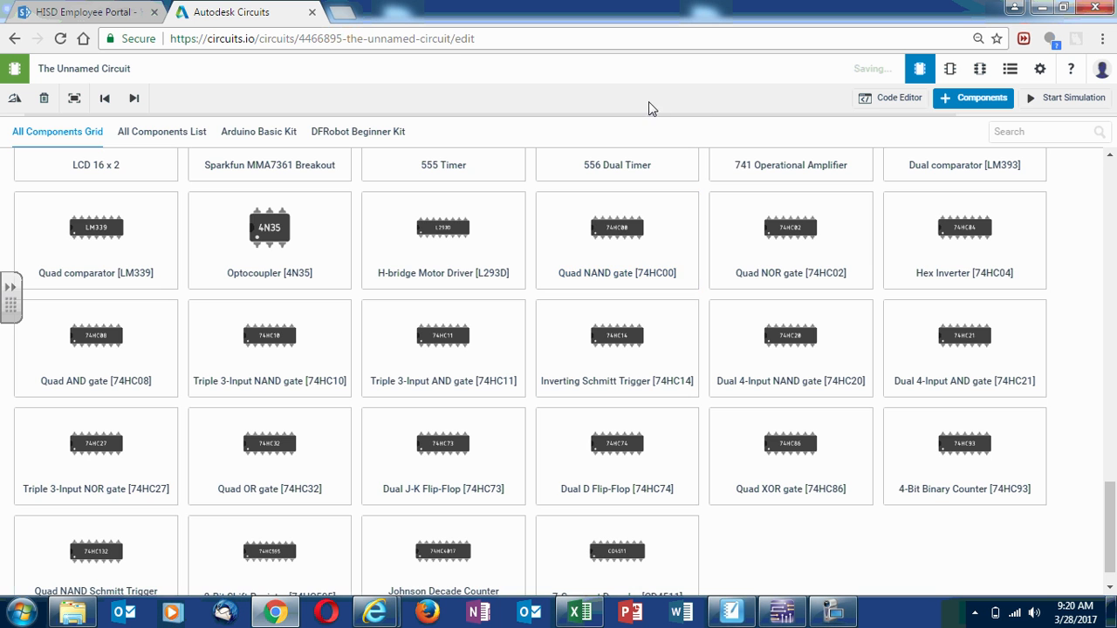
left_click(270, 450)
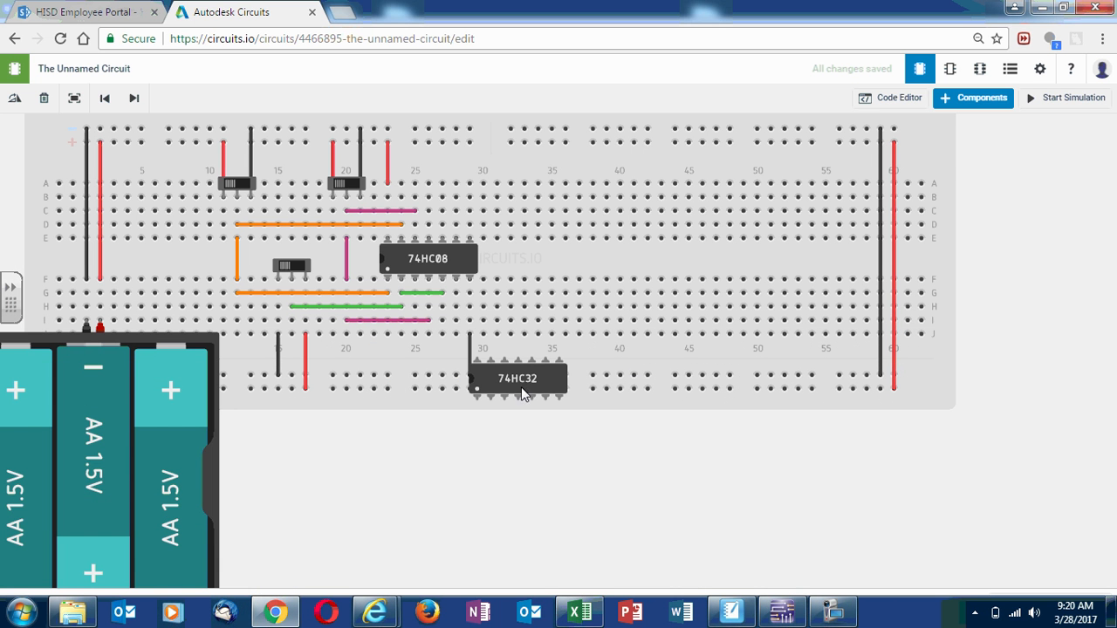
left_click_drag(522, 385, 565, 263)
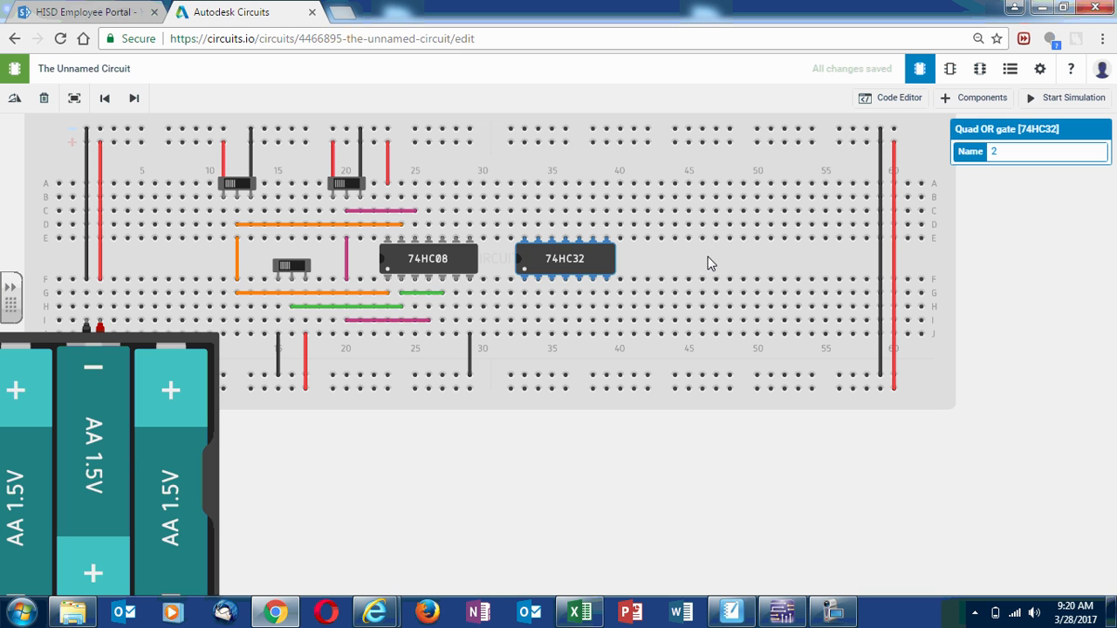
left_click(633, 276)
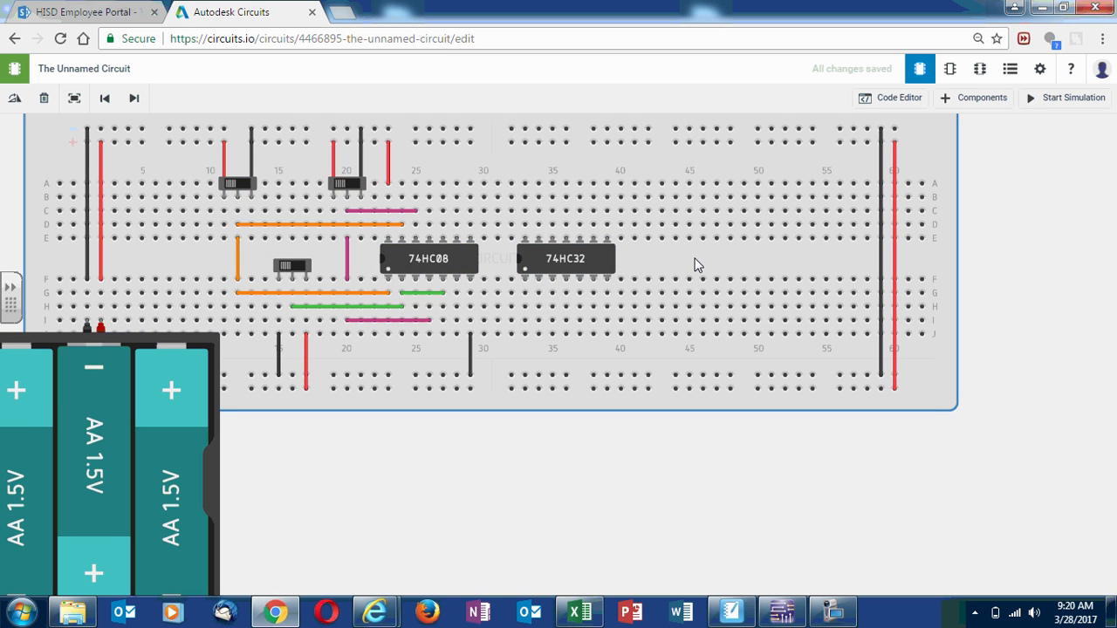
Step: Check the 7432 pinout, then wire hole A33, the 74HC32's VCC column, to the upper positive rail with a red wire
mouse_move(375, 613)
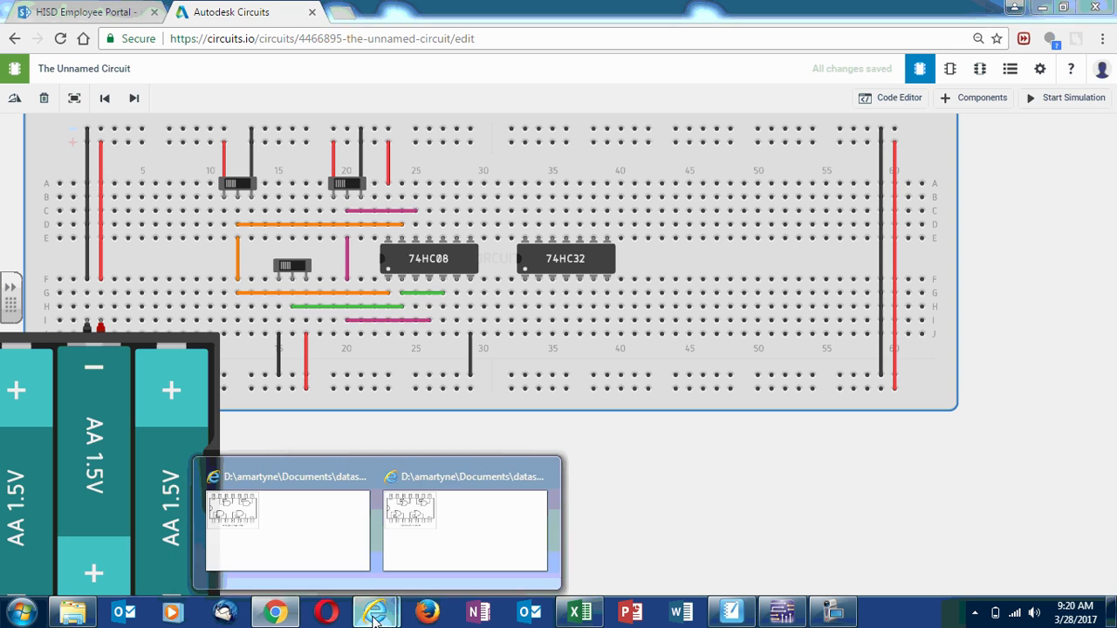
left_click(407, 521)
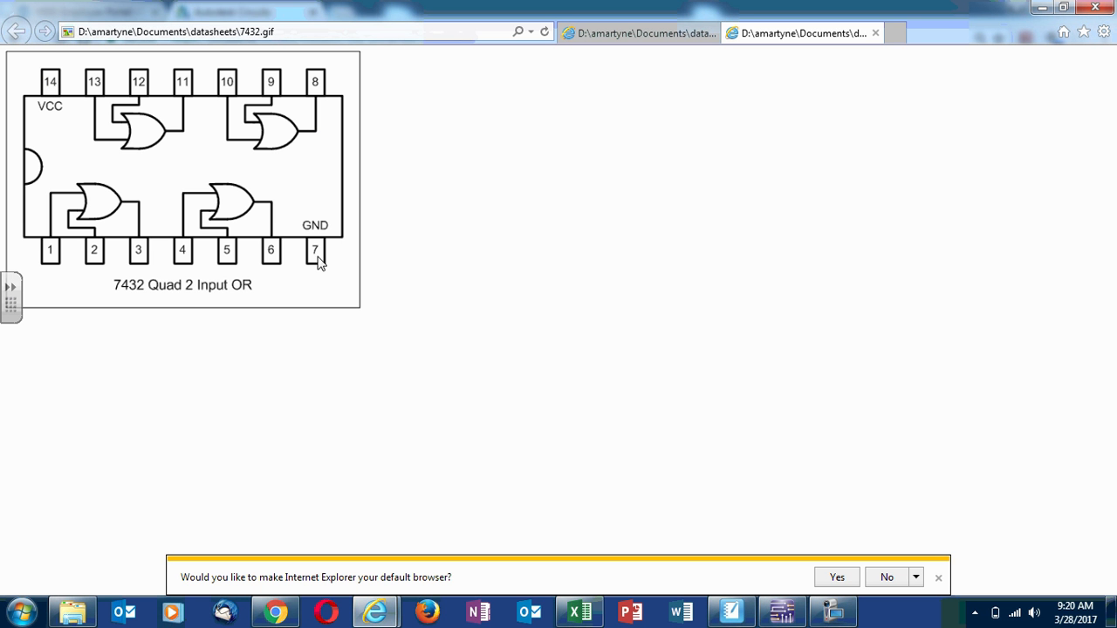
left_click(1042, 8)
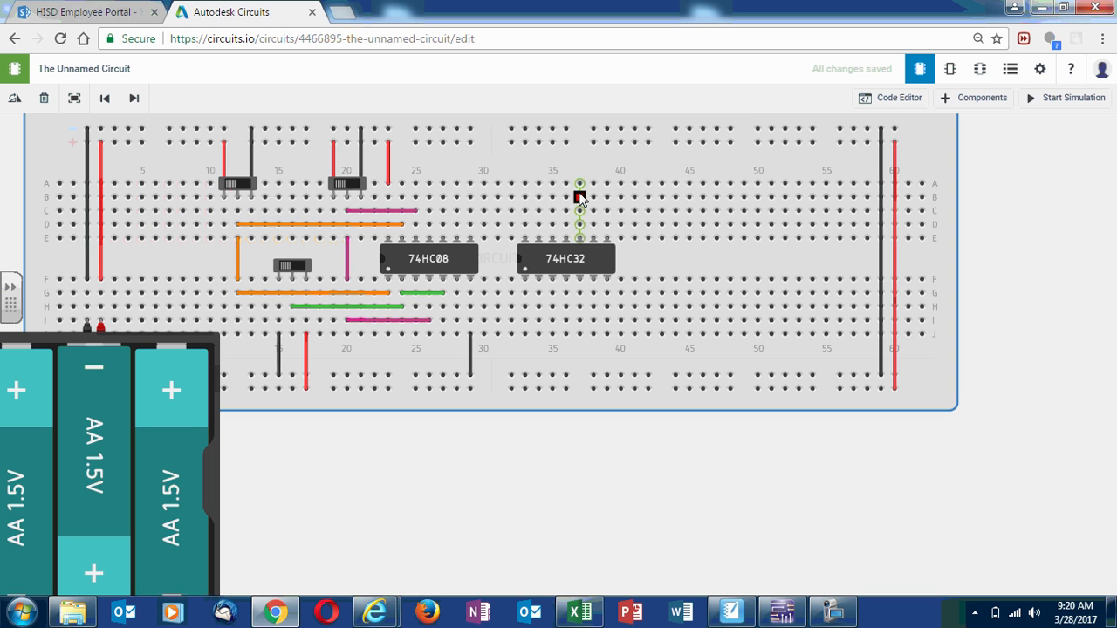
left_click(525, 185)
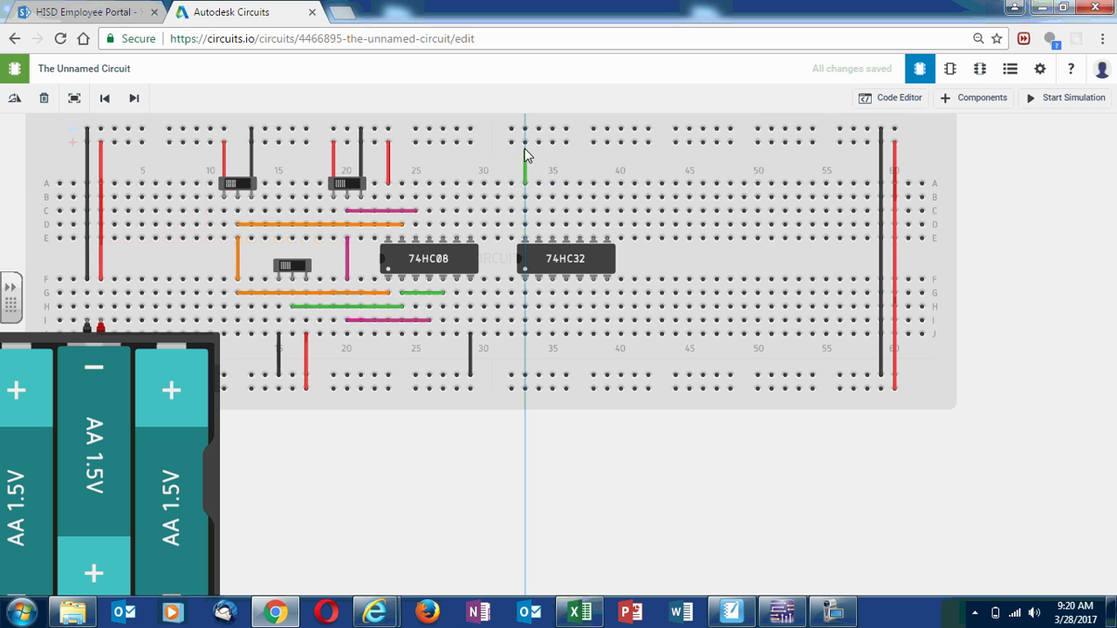
left_click(525, 142)
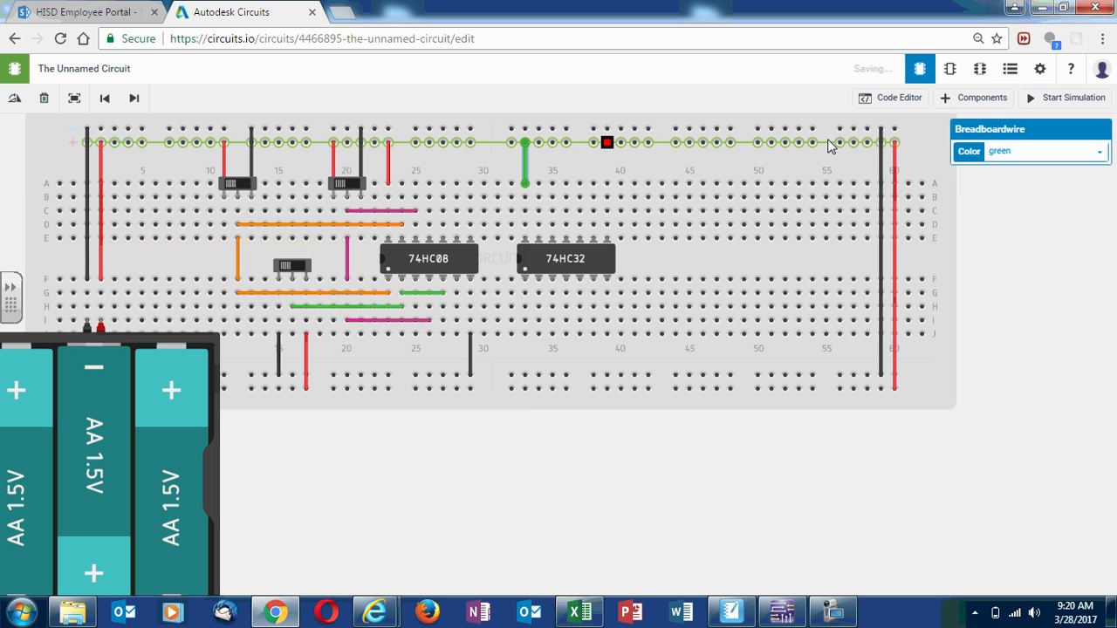
left_click(1072, 151)
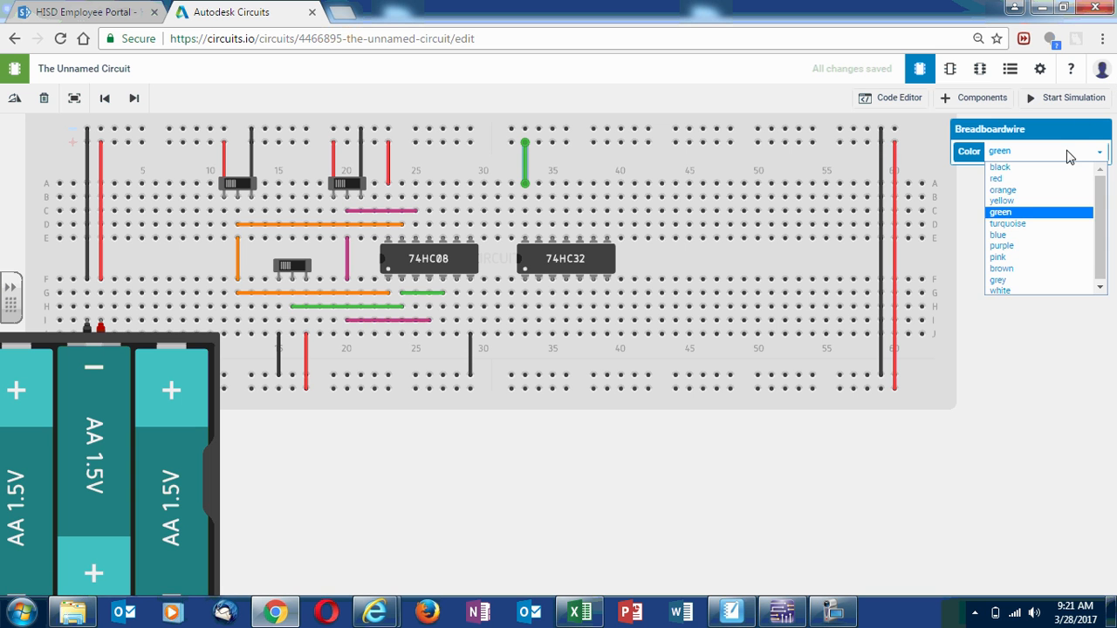
left_click(1026, 178)
Step: Wire hole J39, the 74HC32's GND column, to the lower negative rail with a black wire
left_click(608, 335)
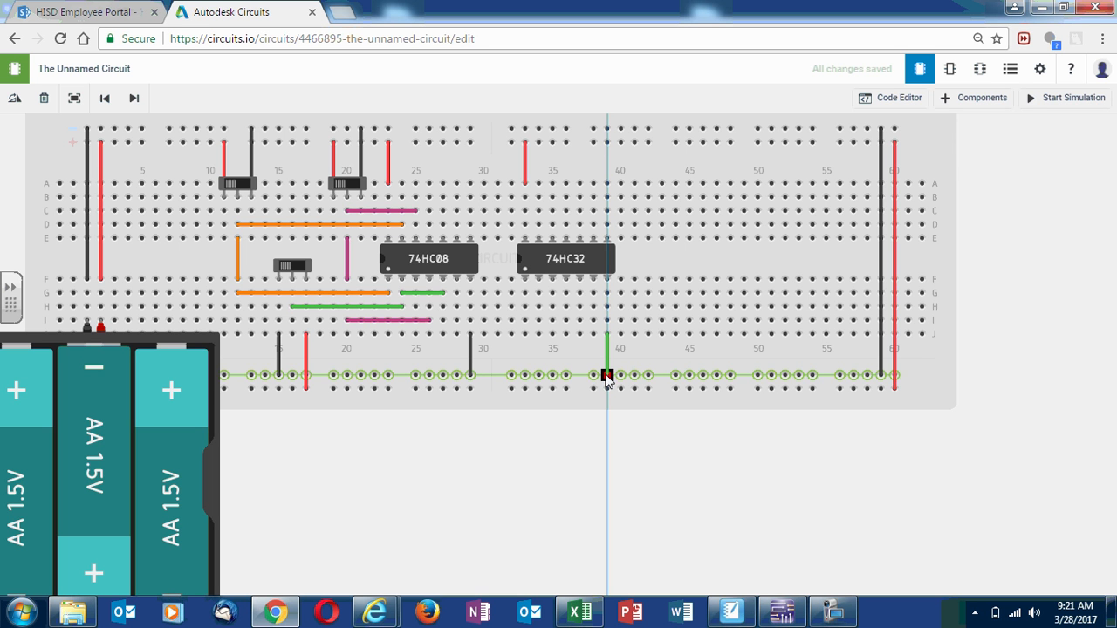
left_click(607, 375)
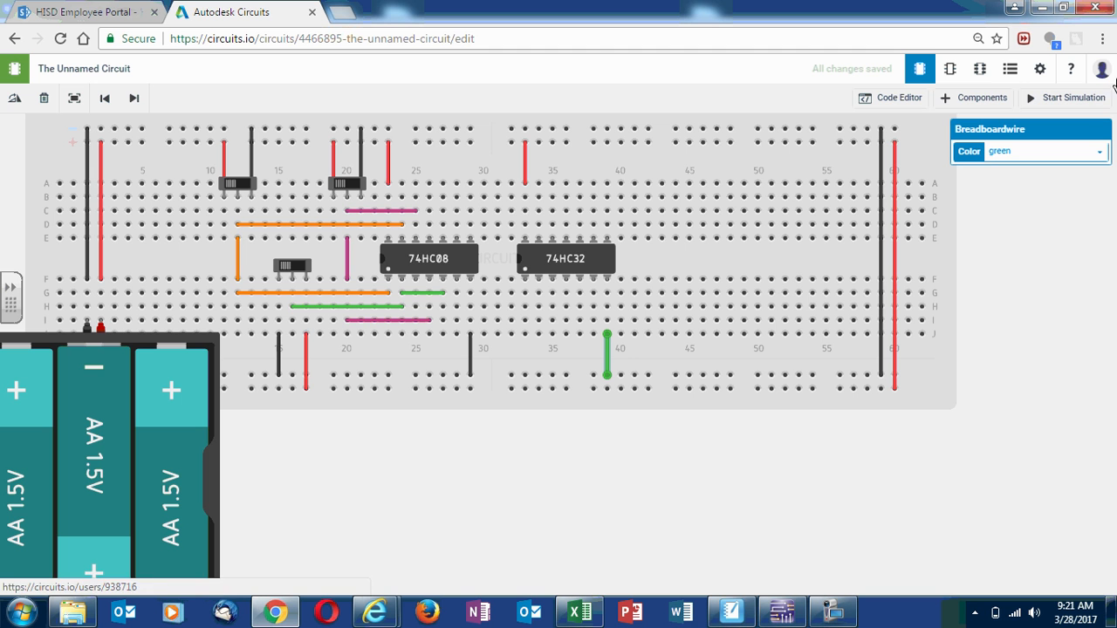
left_click(1019, 155)
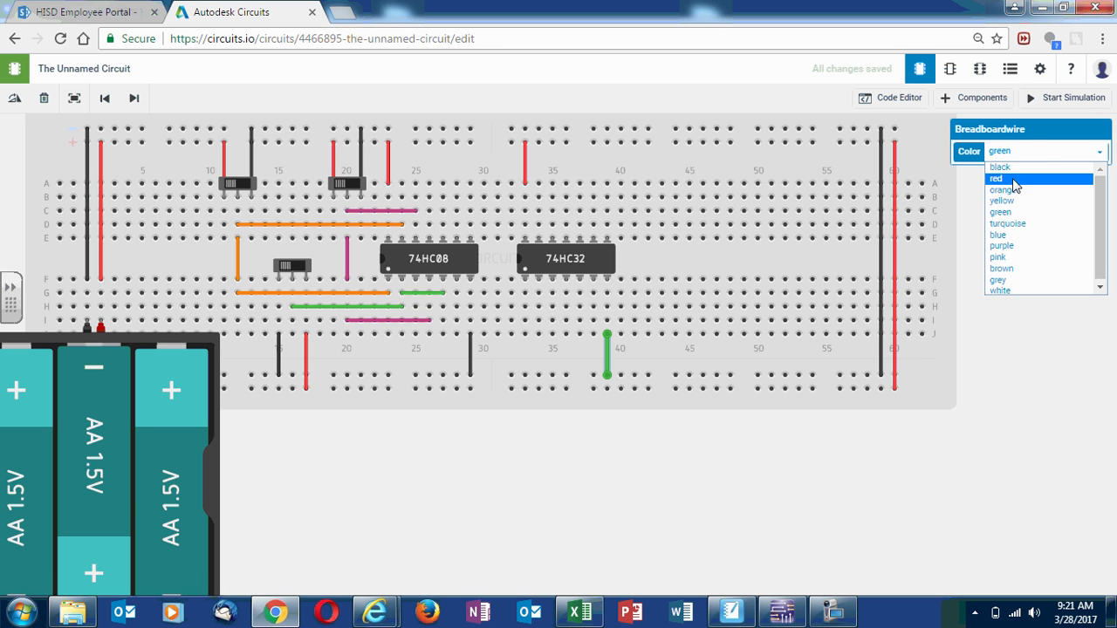
left_click(999, 166)
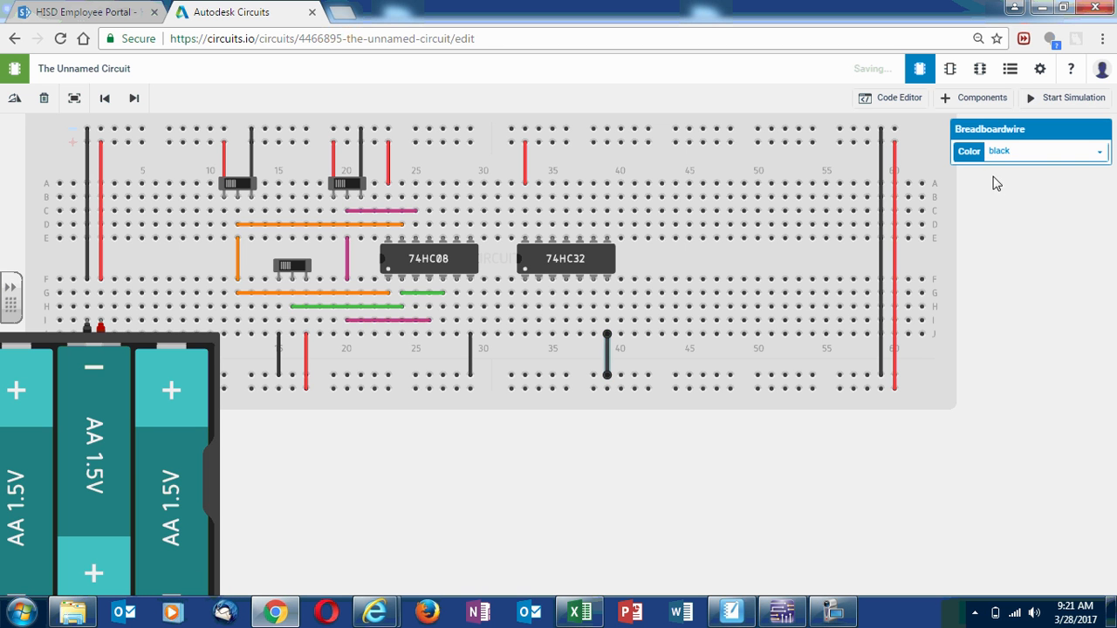
left_click(693, 446)
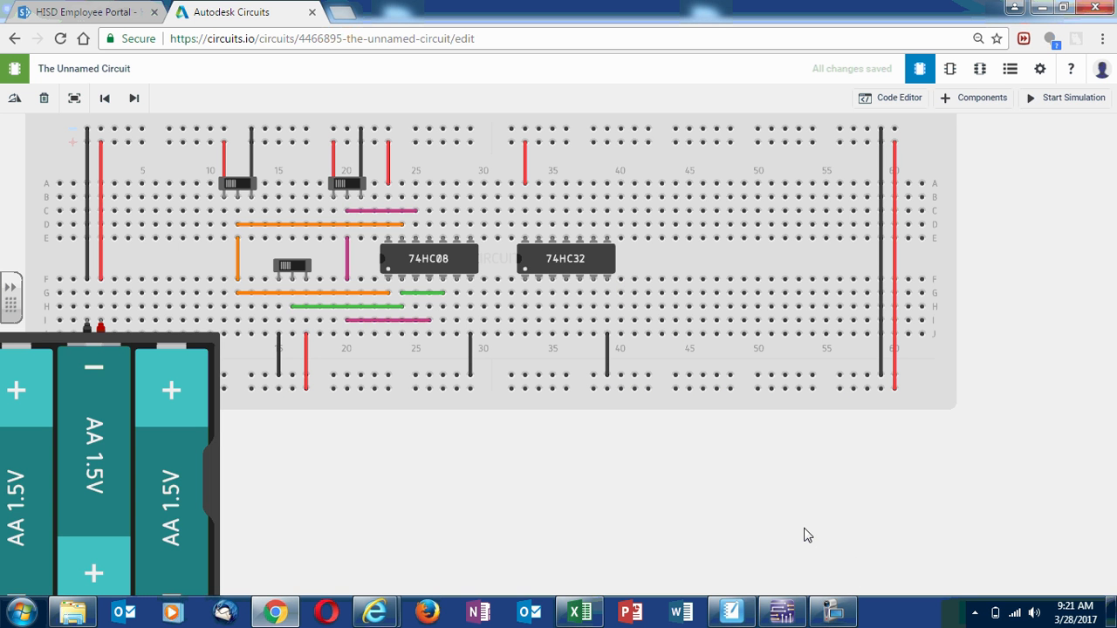
Step: Check the Multisim schematic and 7432 pinout, then wire H25, the 74HC08's pin 3 column, to H33, the 74HC32's pin 1 column, in turquoise
left_click(781, 610)
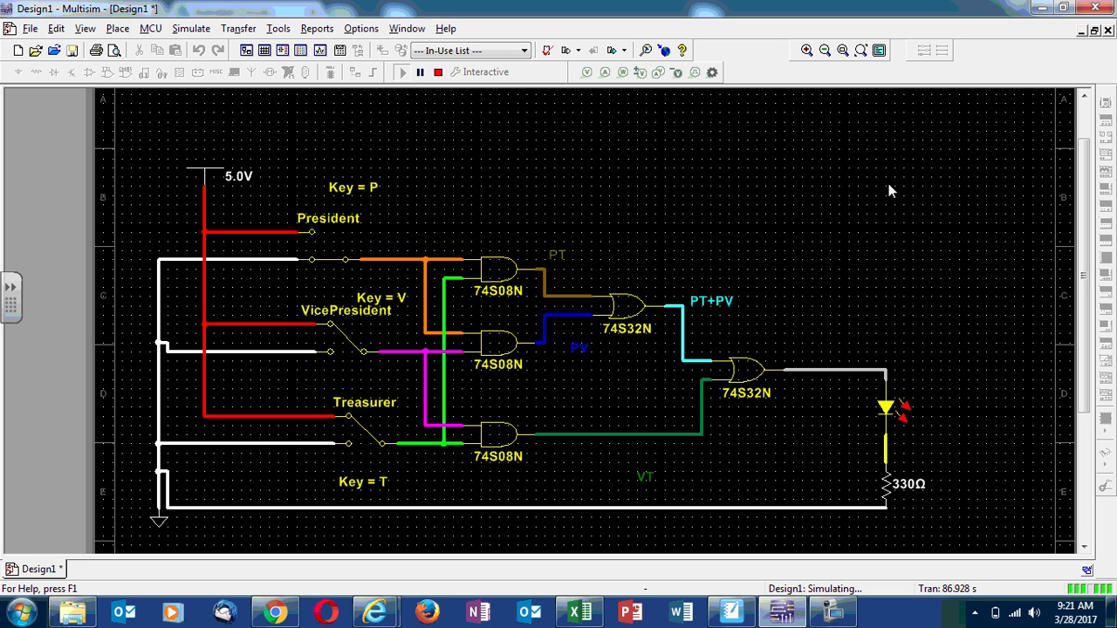
left_click(1039, 7)
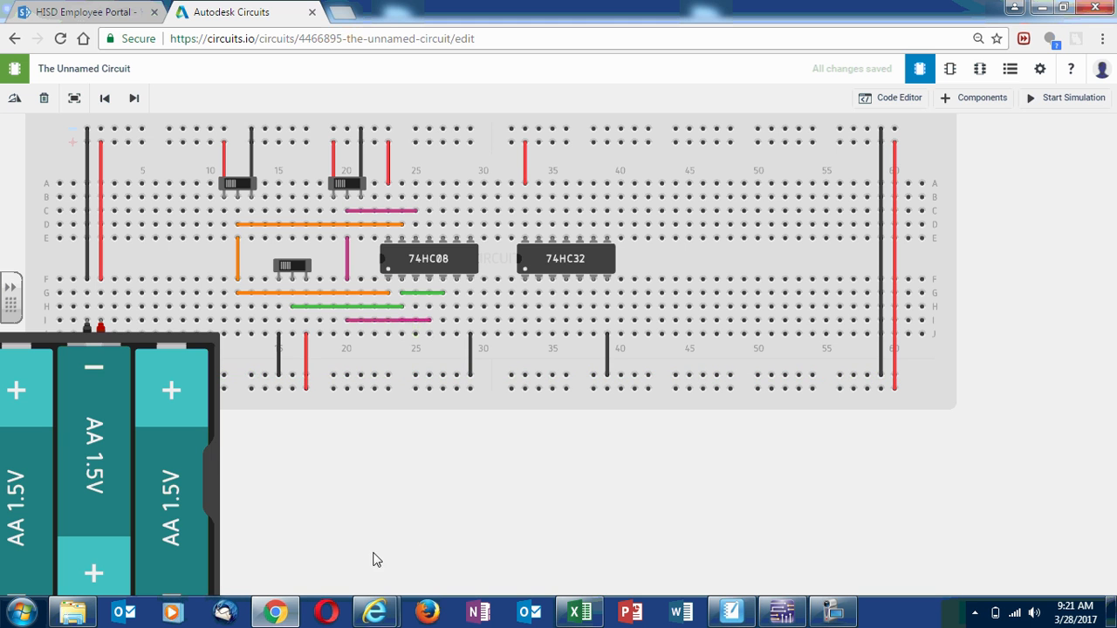
mouse_move(372, 611)
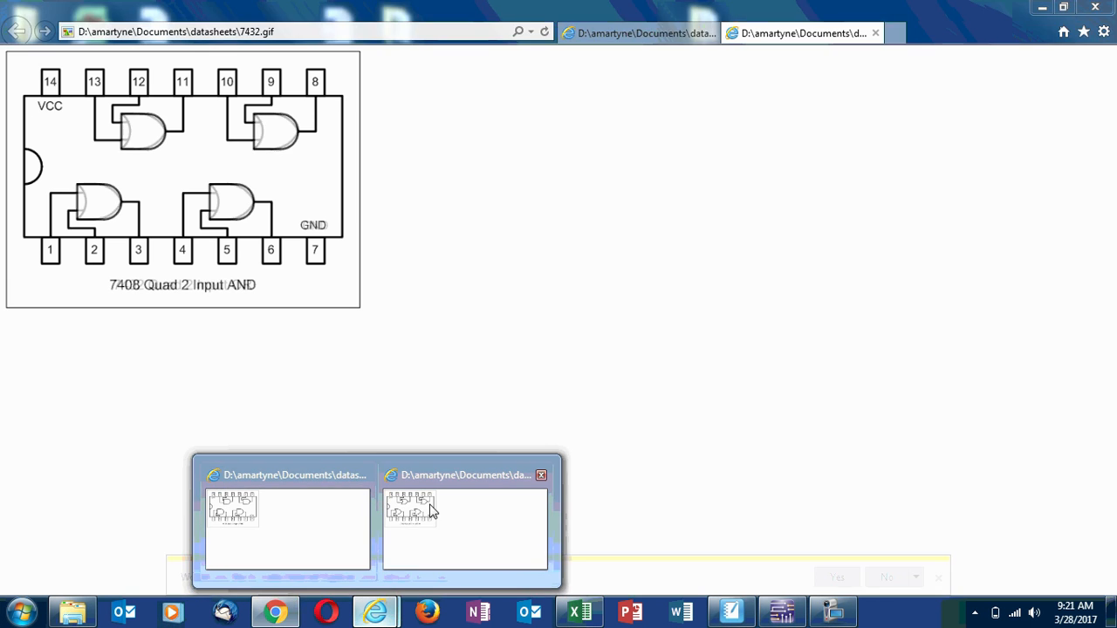
left_click(410, 492)
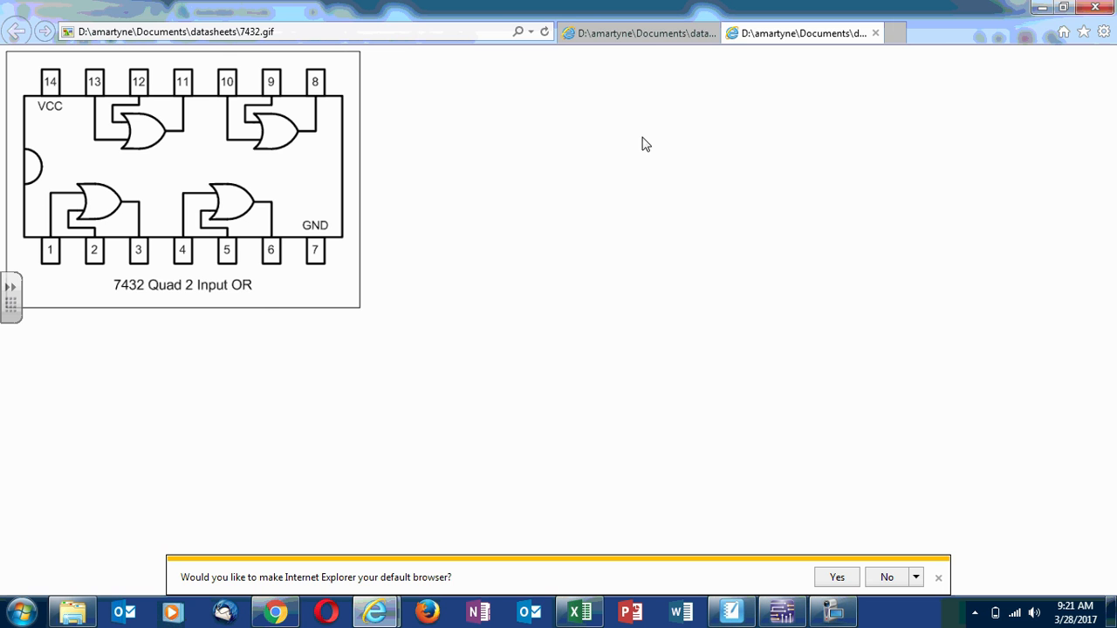
left_click(1041, 8)
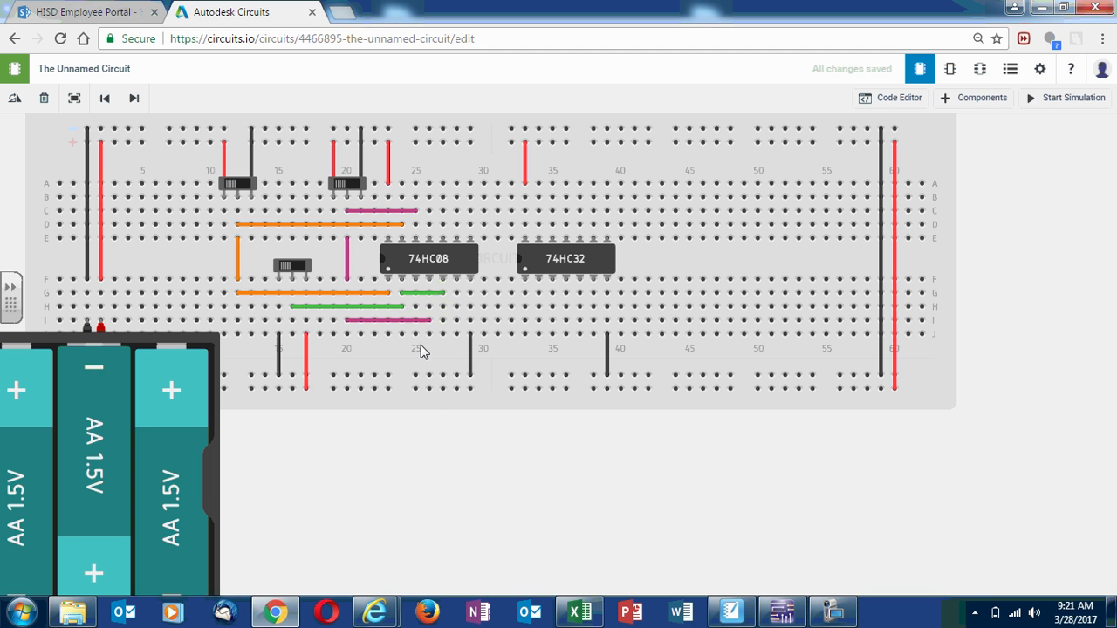
left_click(416, 307)
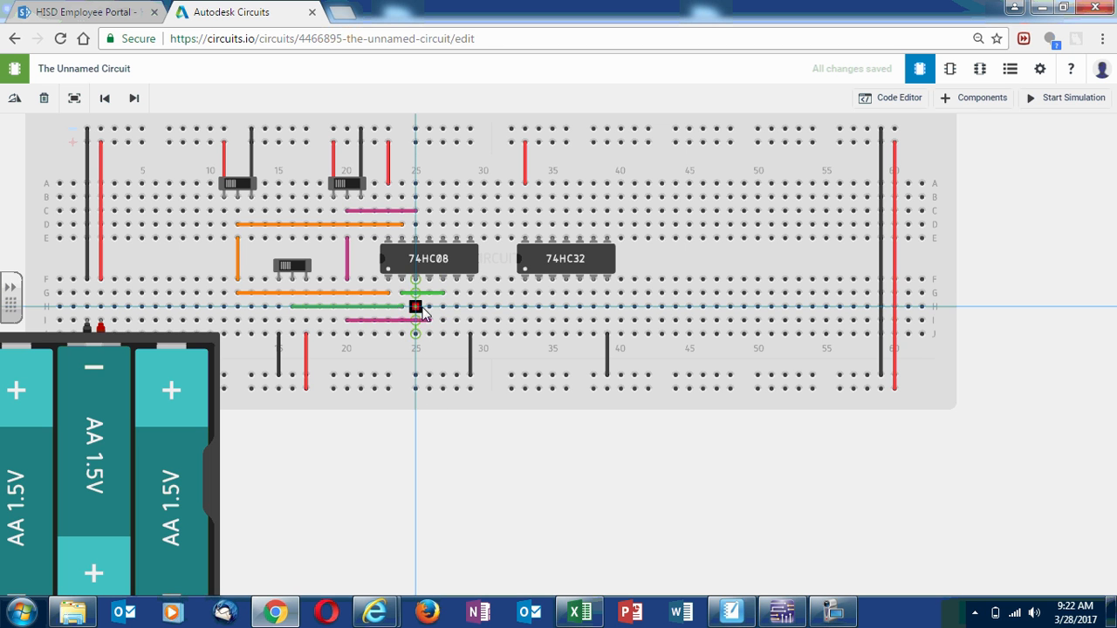
left_click(524, 308)
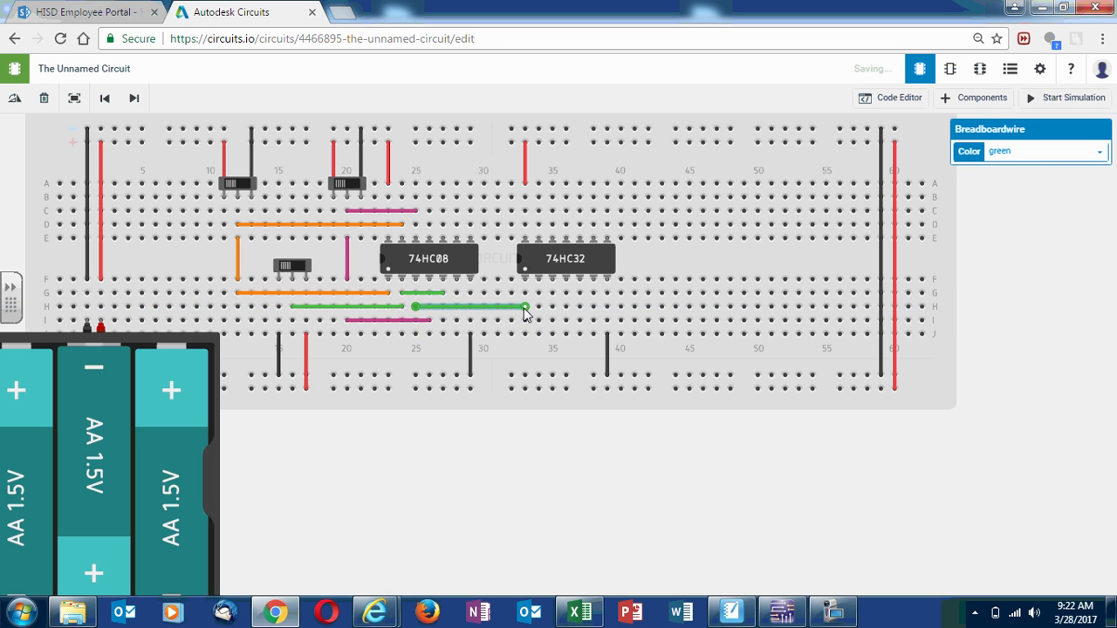
left_click(1043, 161)
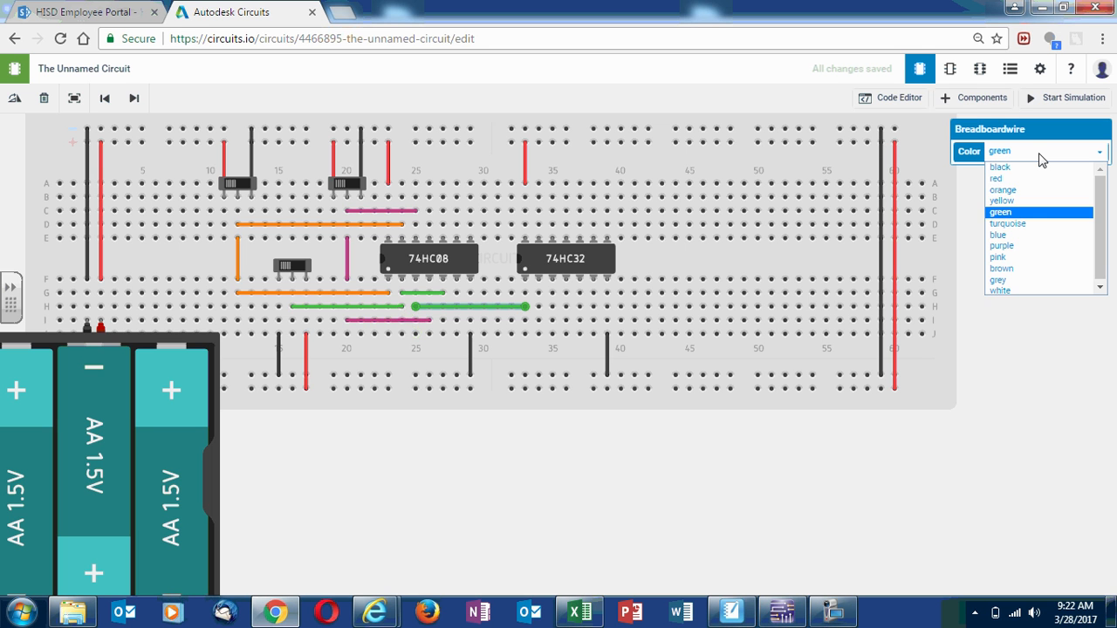
left_click(1008, 223)
left_click(832, 484)
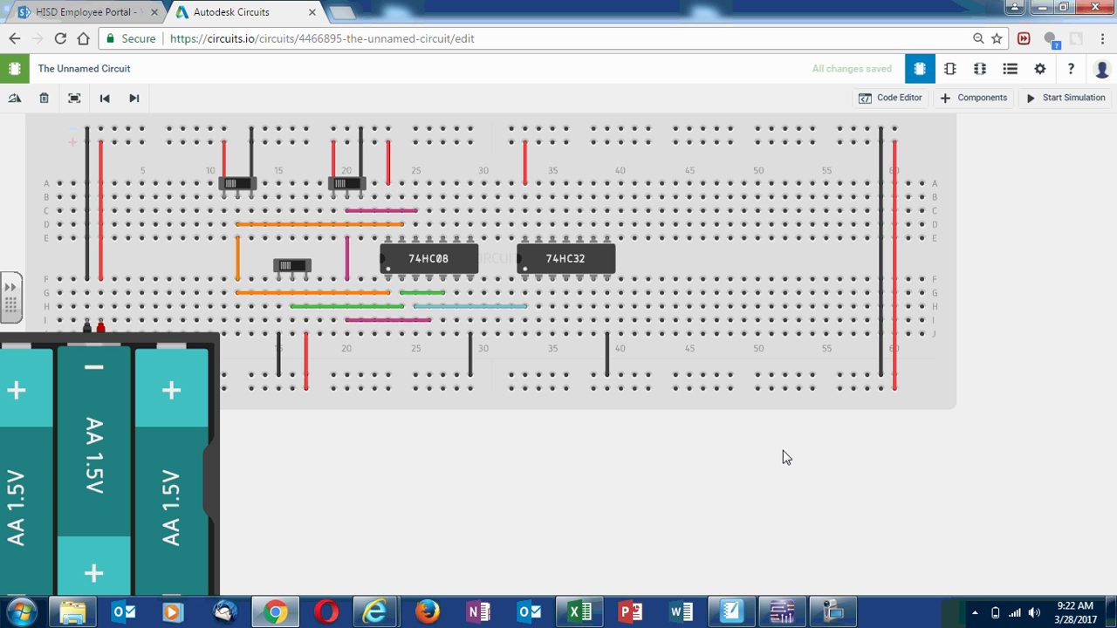
left_click(782, 611)
left_click(428, 225)
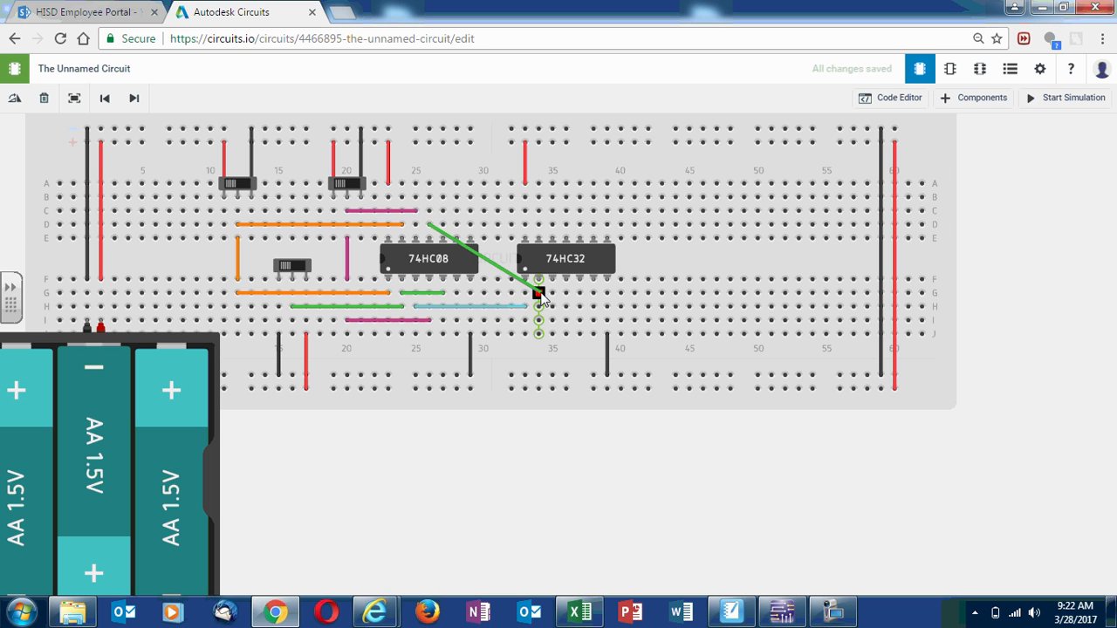
left_click(538, 293)
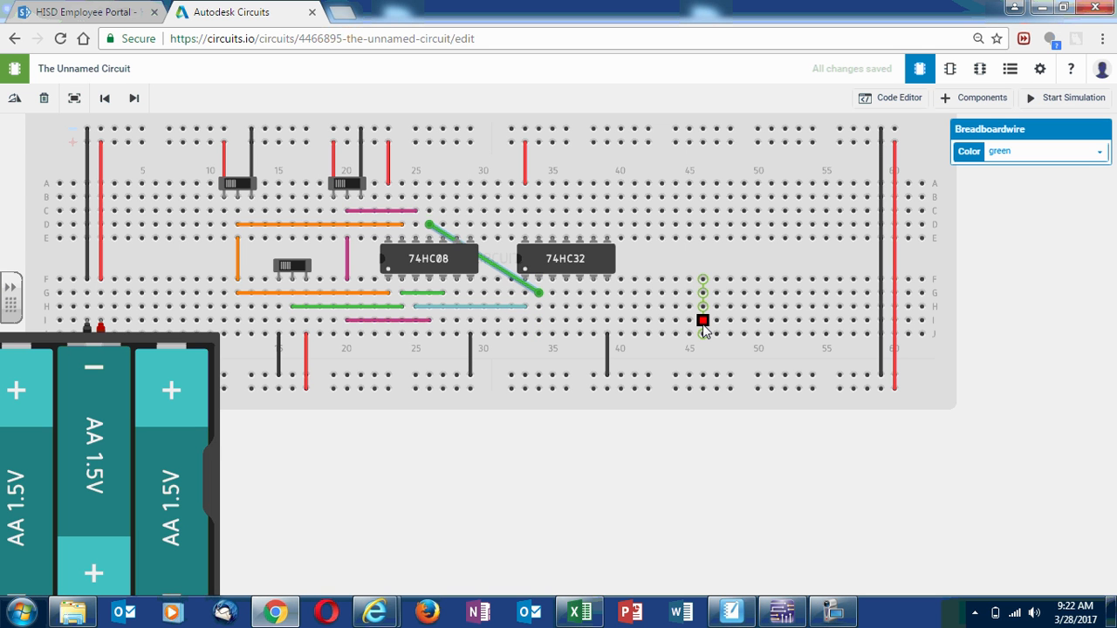
key("Delete")
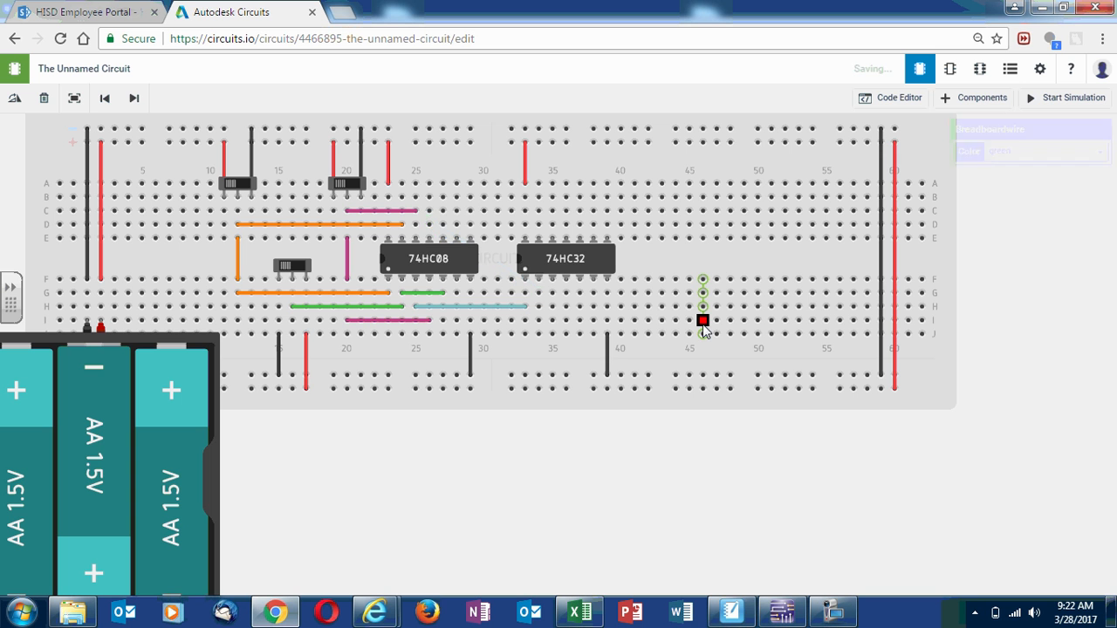
Step: Wire hole D26, the 74HC08's pin 11 column, to D31 with a blue wire
left_click(429, 225)
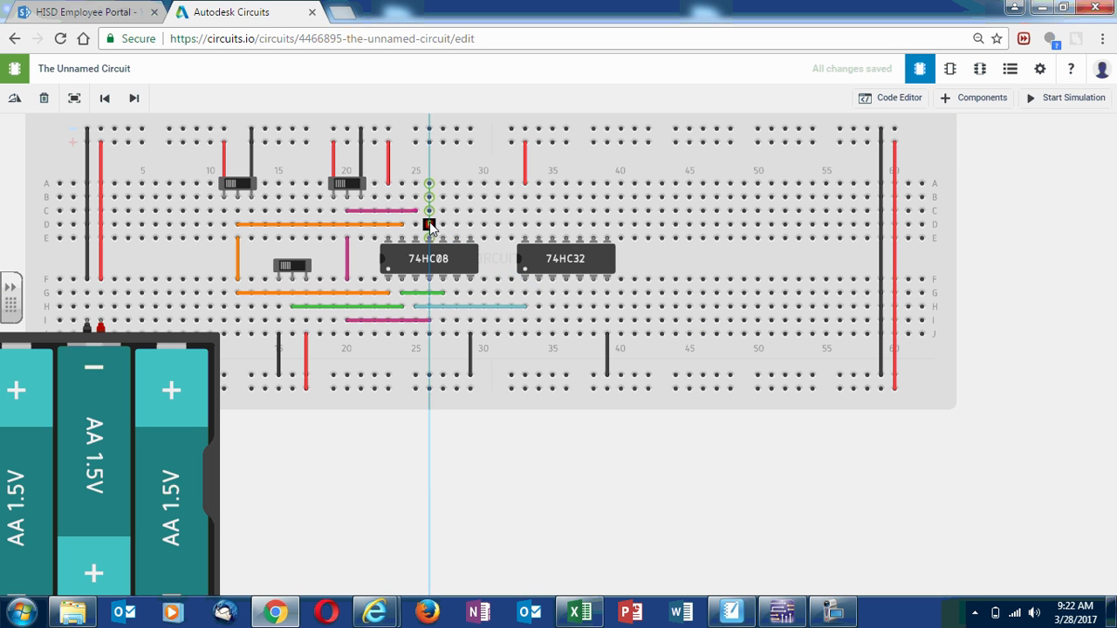
left_click(498, 225)
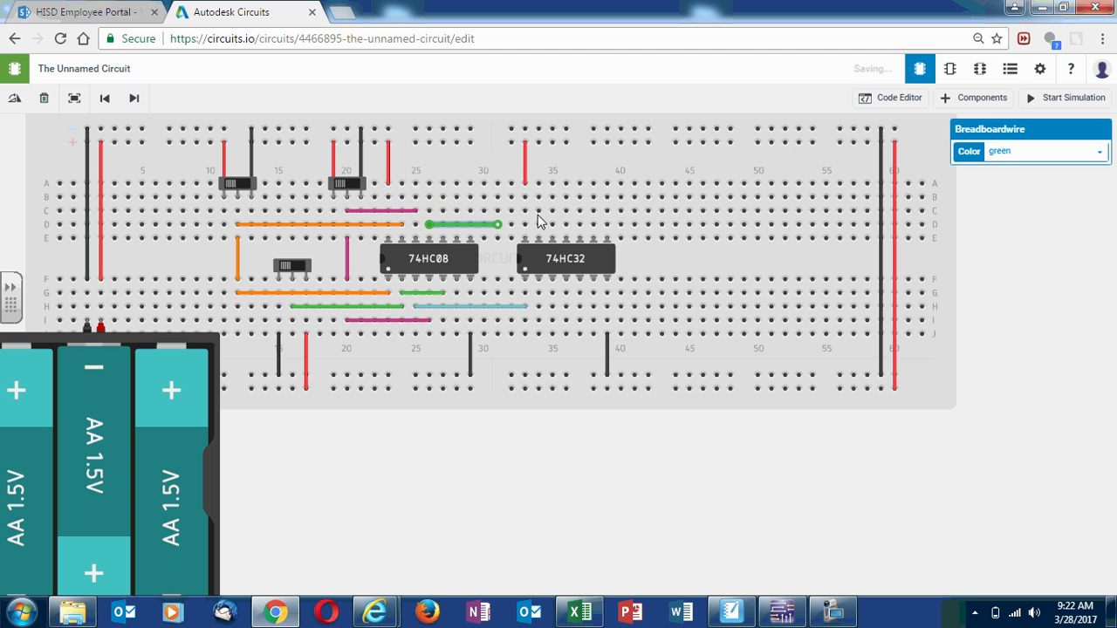
left_click(1057, 157)
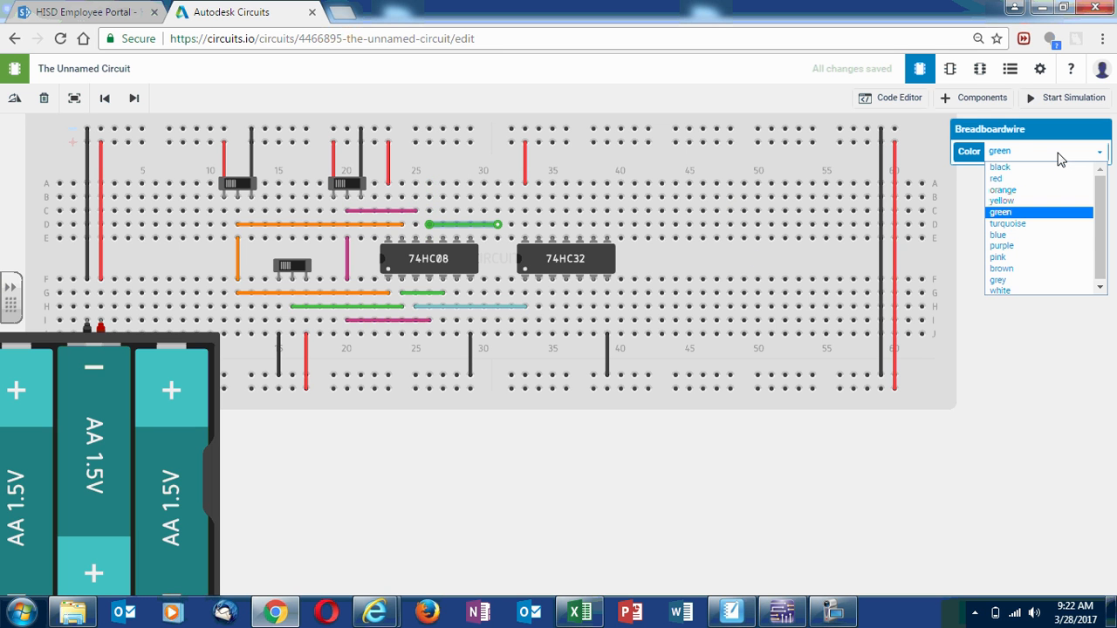
left_click(1014, 235)
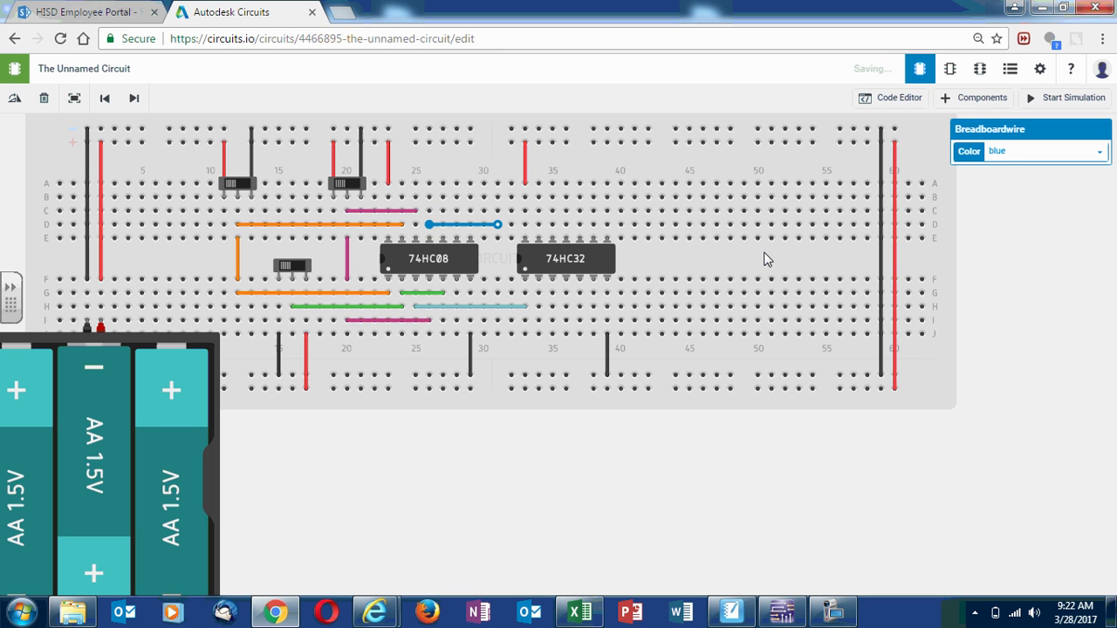
Step: Bridge the breadboard's center gap from hole E31 to F31 with a blue wire
left_click(499, 239)
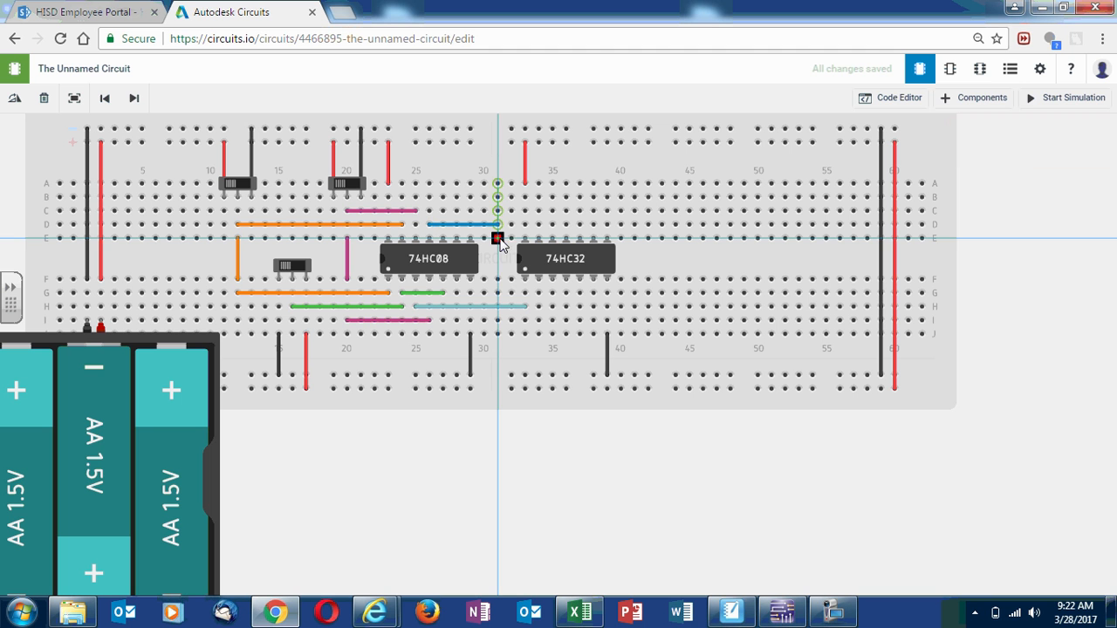
left_click(498, 279)
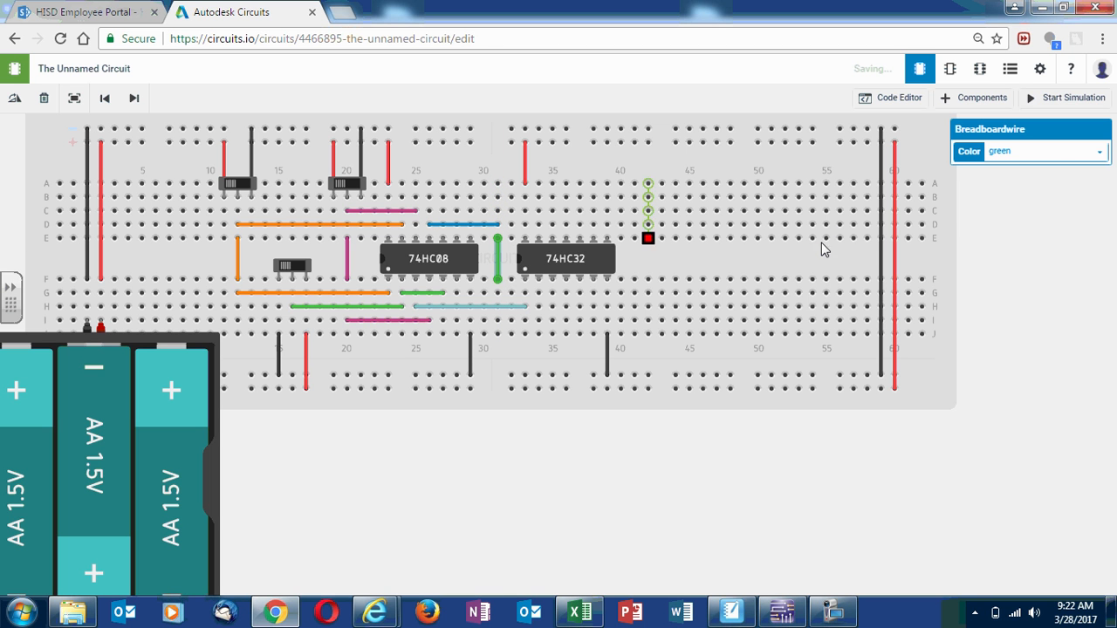
left_click(1056, 155)
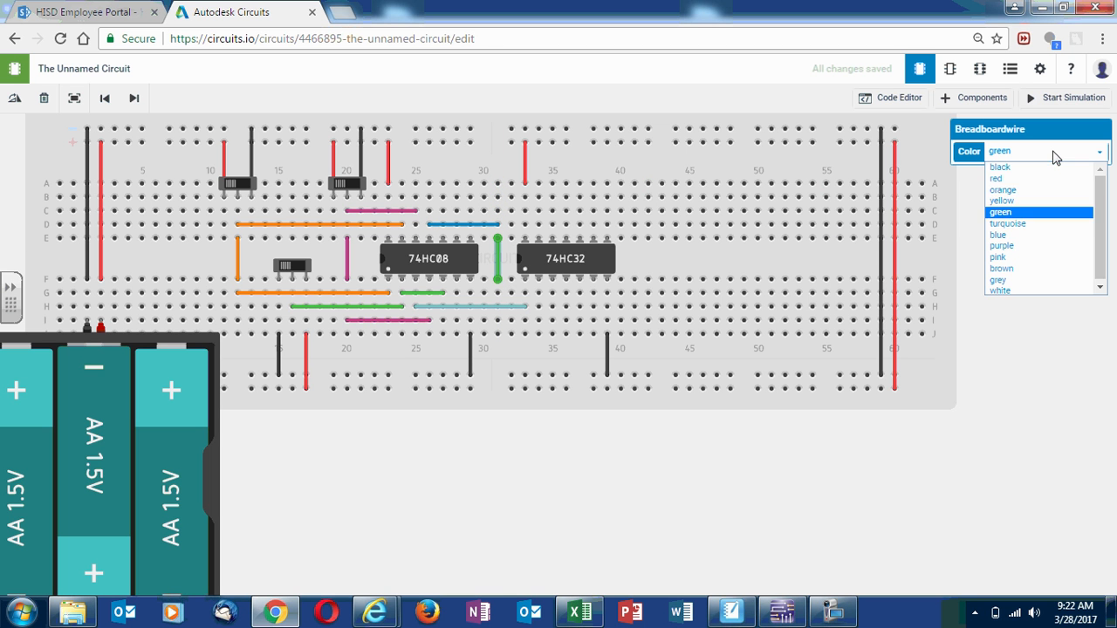
left_click(1034, 236)
left_click(987, 275)
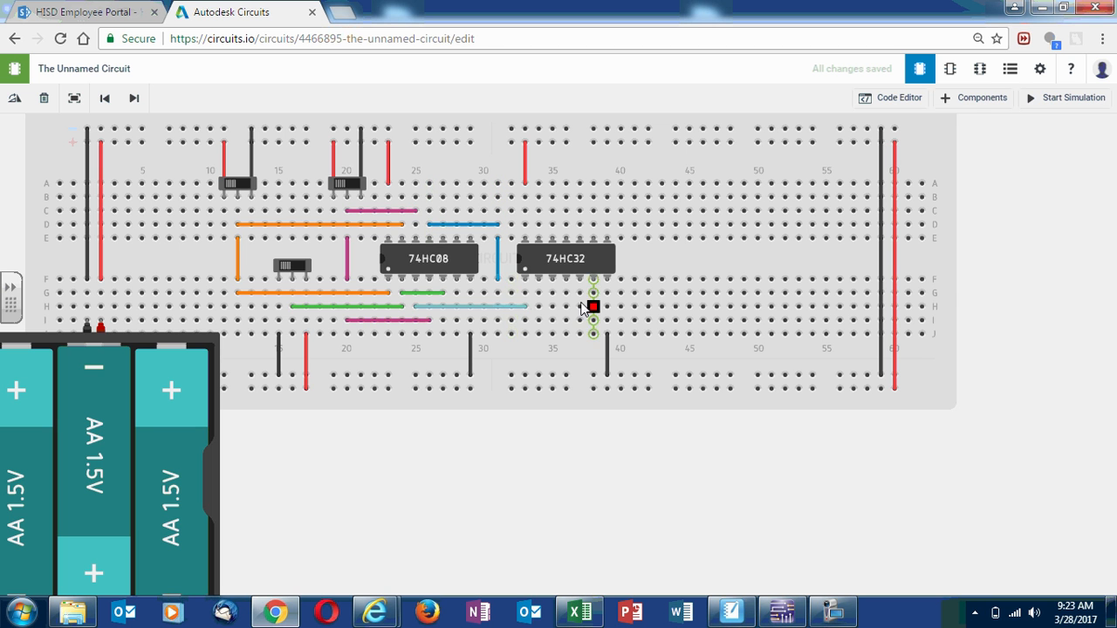
Step: Wire hole G31 to G34, the 74HC32's pin 2 column, with a blue wire
left_click(497, 293)
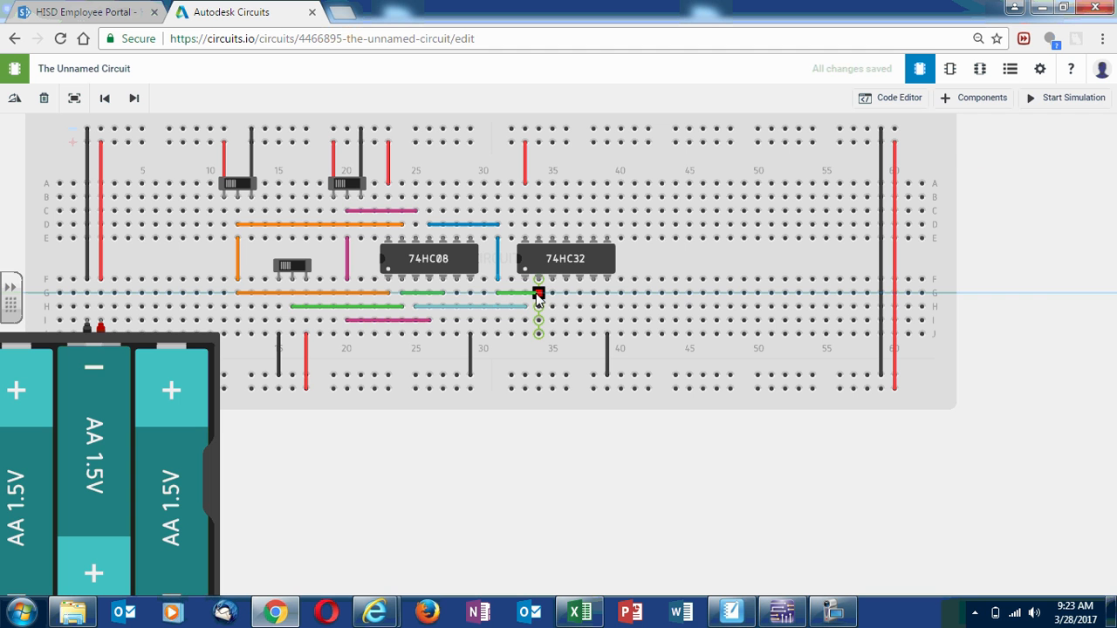
left_click(538, 294)
left_click(1050, 153)
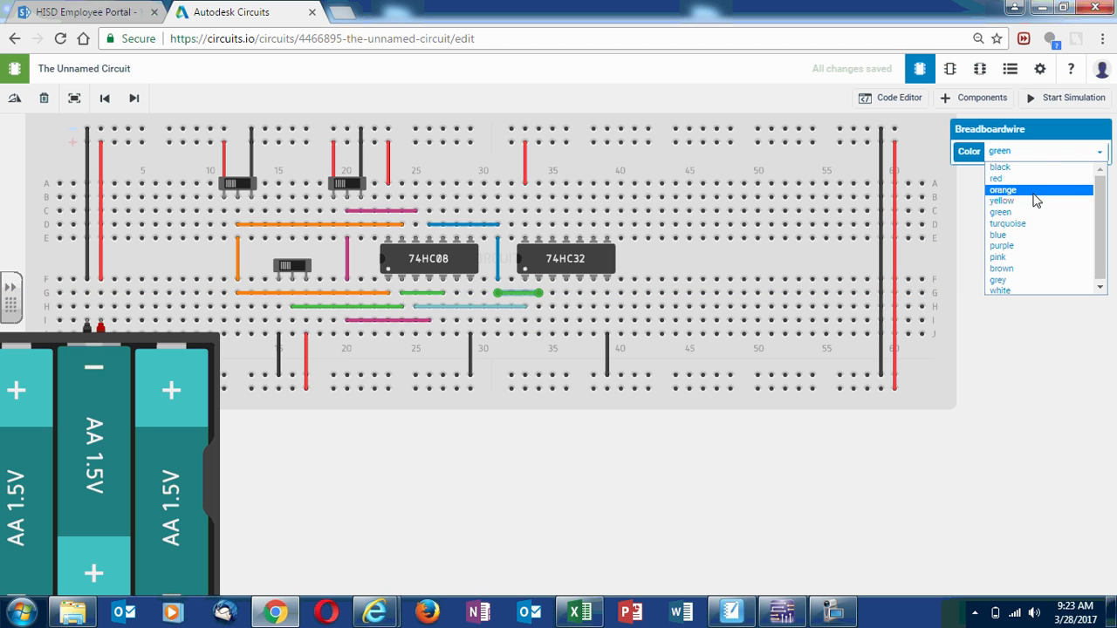
left_click(1029, 235)
left_click(1049, 330)
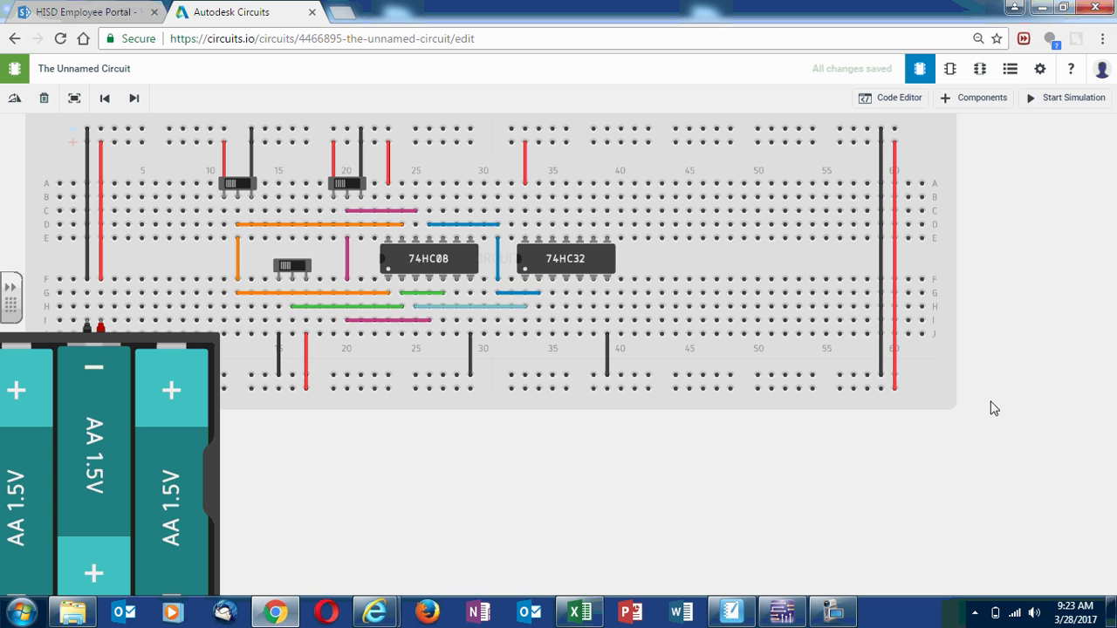
Step: Check the Multisim schematic and 7432 pinout, then wire H35 to H36, the 74HC32's pin 3 and pin 4 columns, with a brown wire
mouse_move(782, 611)
left_click(783, 406)
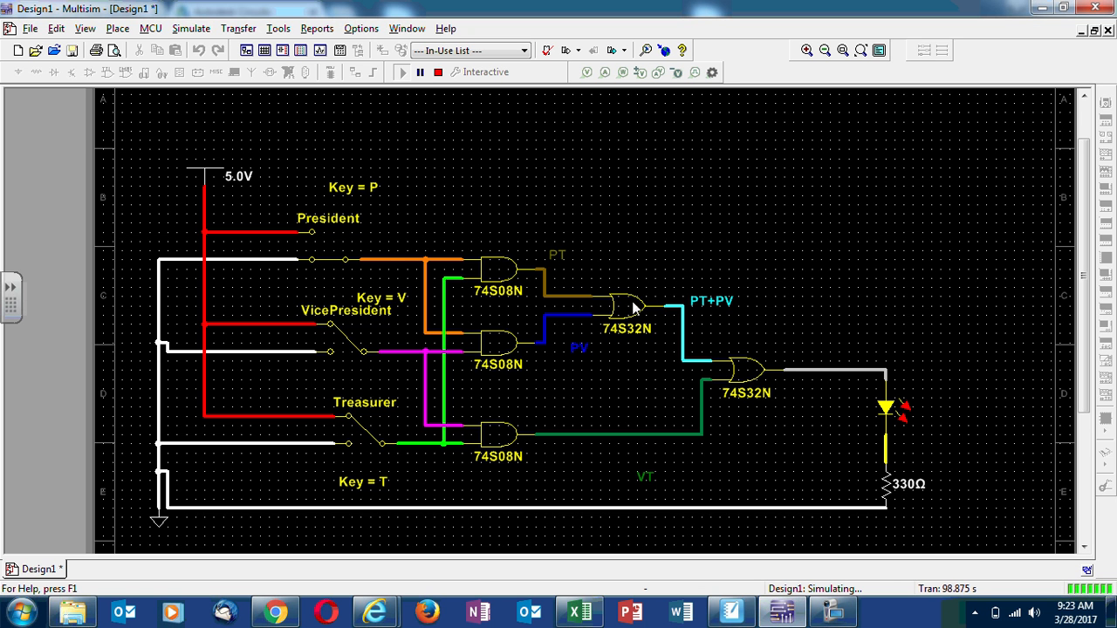
left_click(1046, 6)
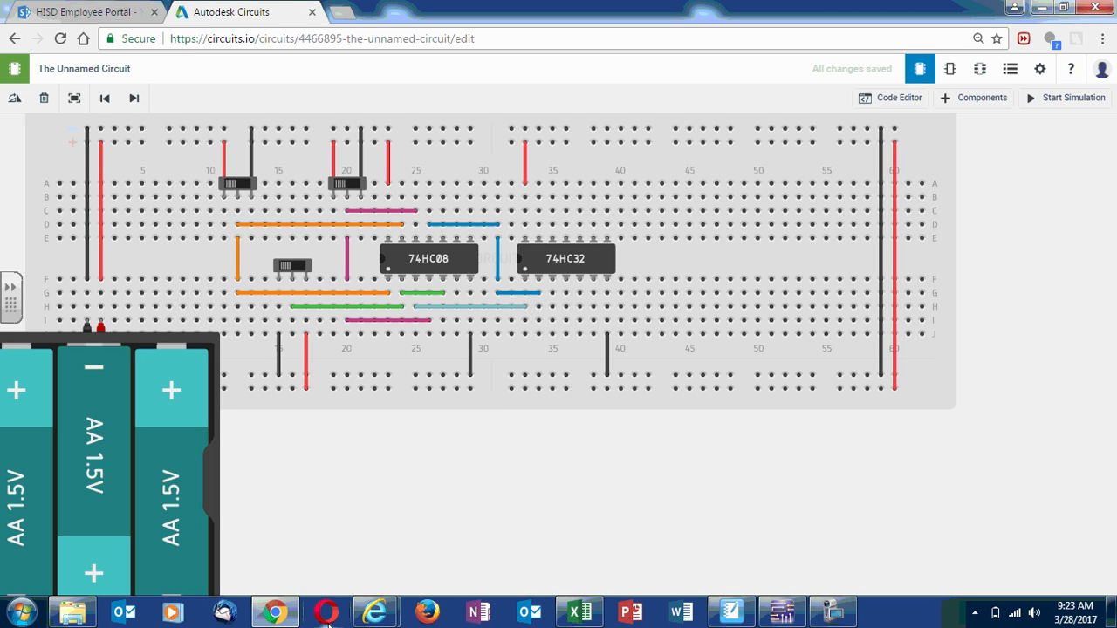
mouse_move(375, 611)
left_click(410, 534)
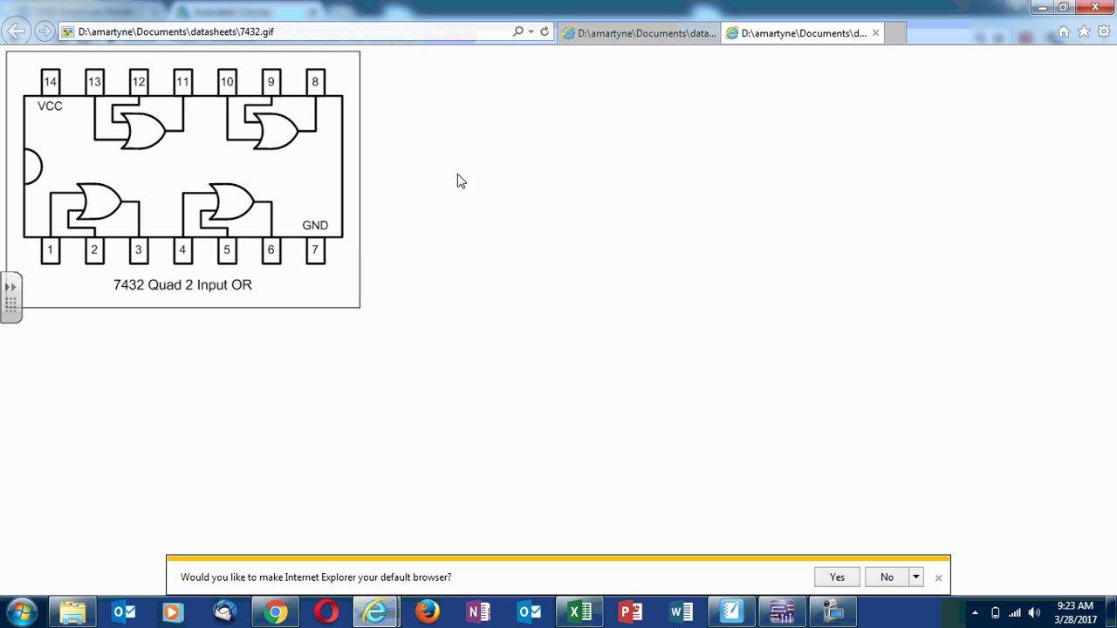
left_click(1042, 7)
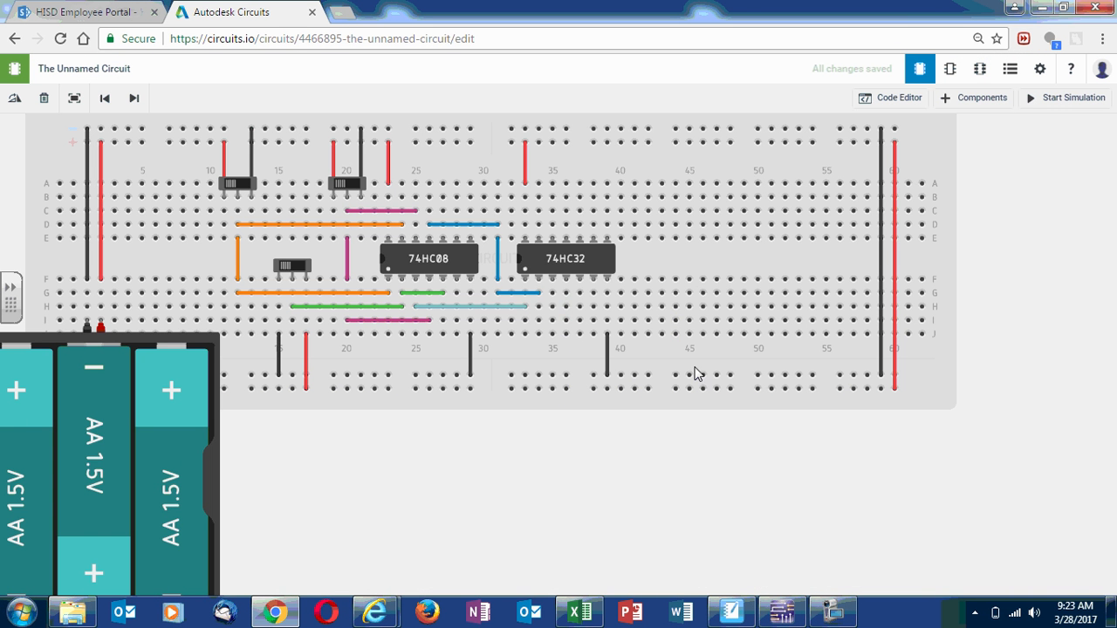
left_click(552, 307)
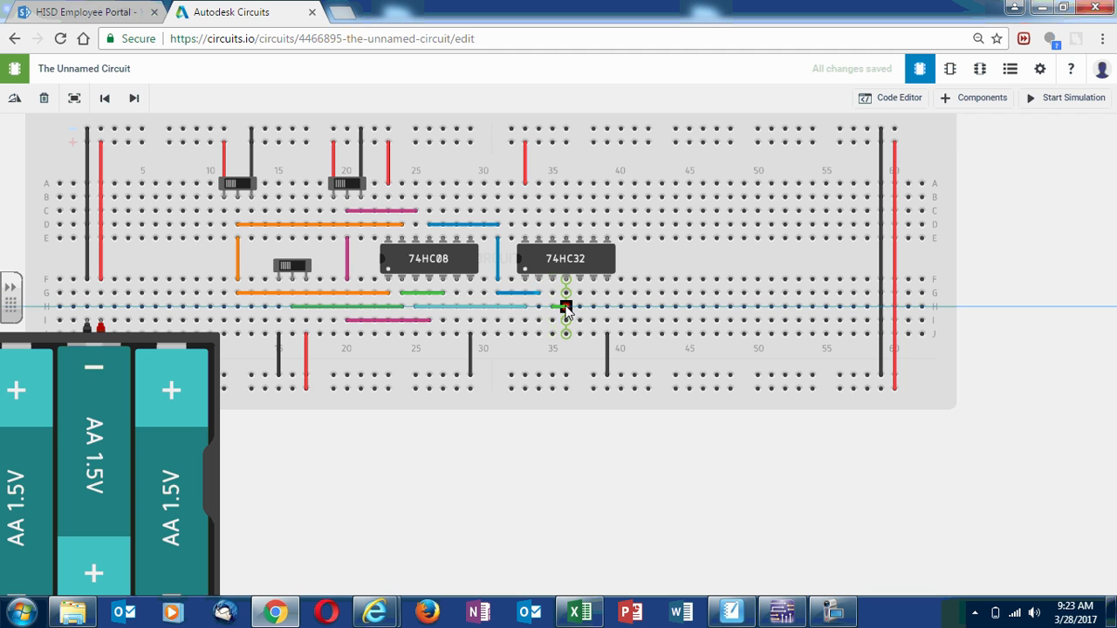
left_click(566, 307)
left_click(1052, 155)
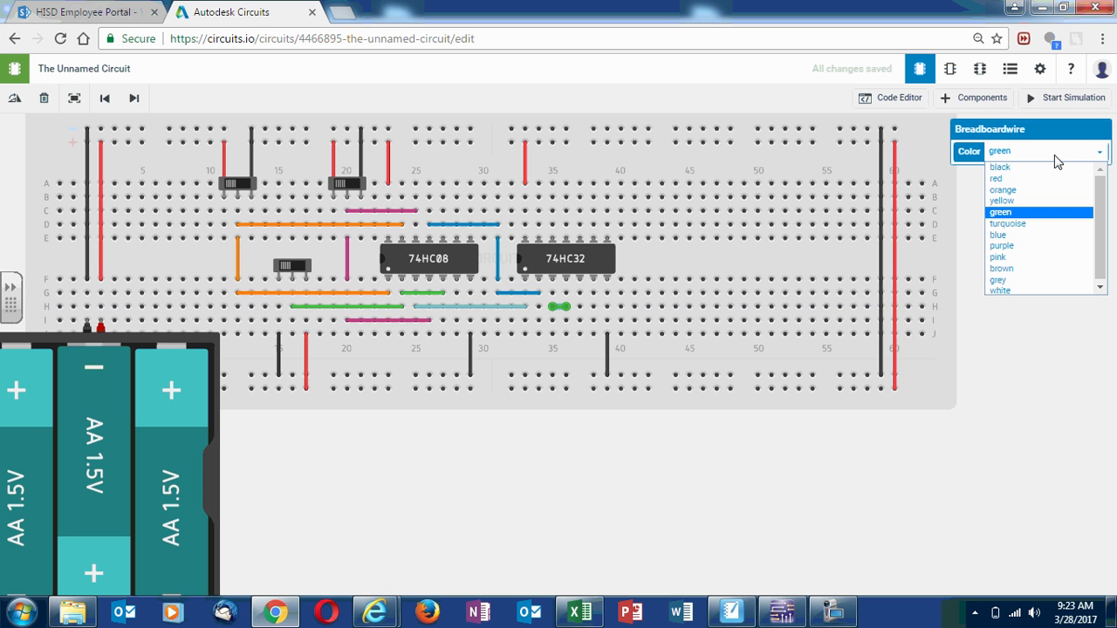
left_click(1030, 268)
left_click(914, 440)
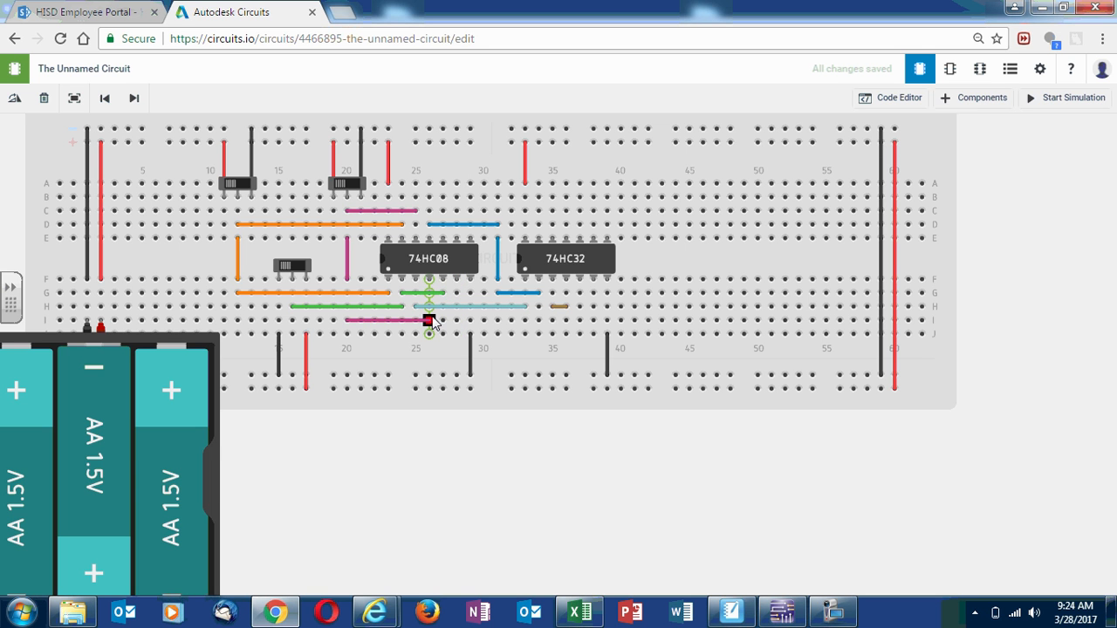
Step: Wire hole I28, the 74HC08's pin 6 column, to I37, the 74HC32's pin 5 column, with a purple wire
left_click_drag(433, 322, 456, 324)
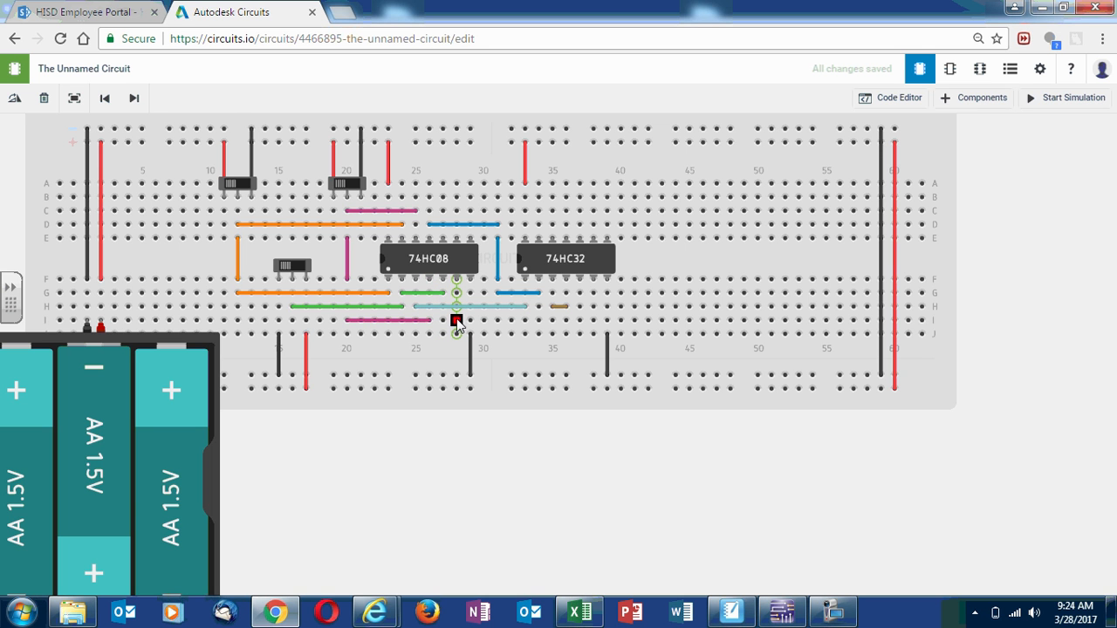
left_click(457, 321)
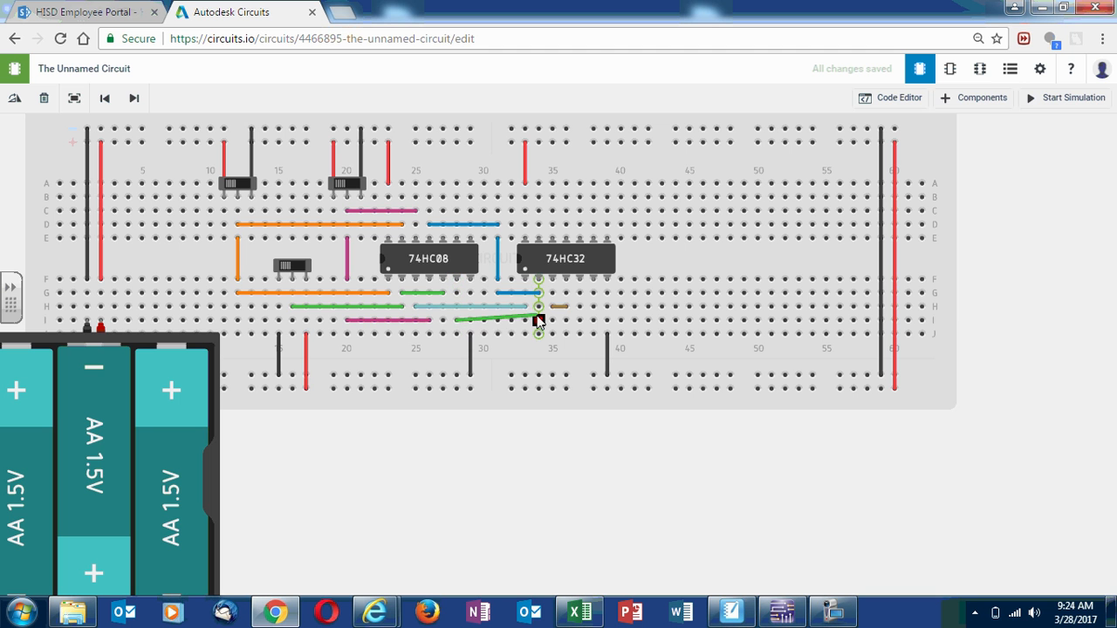
left_click(580, 321)
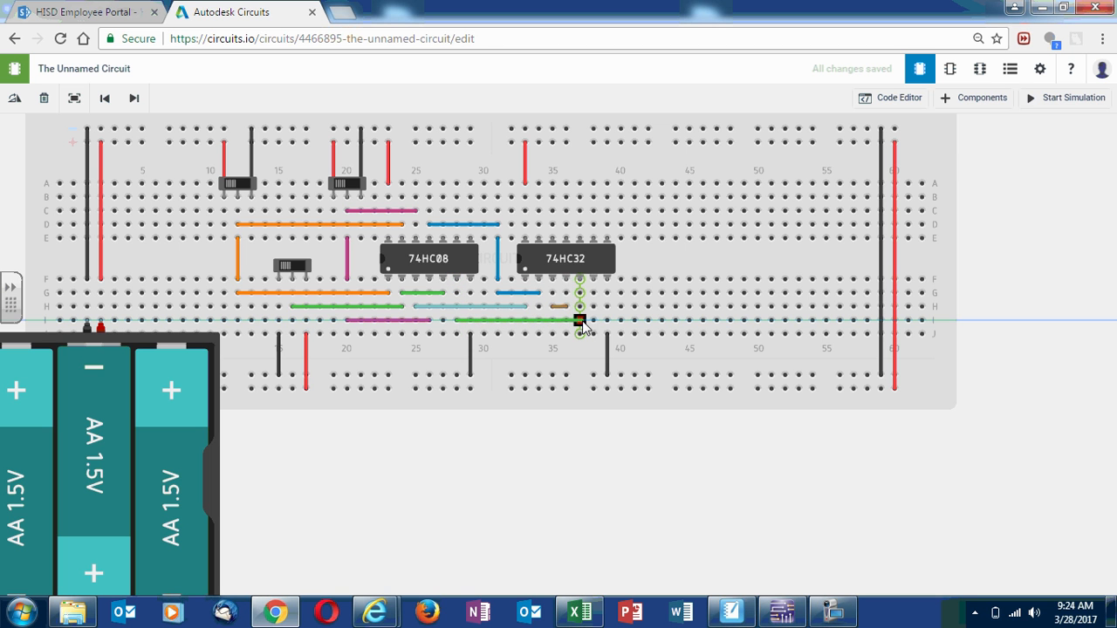
left_click(580, 321)
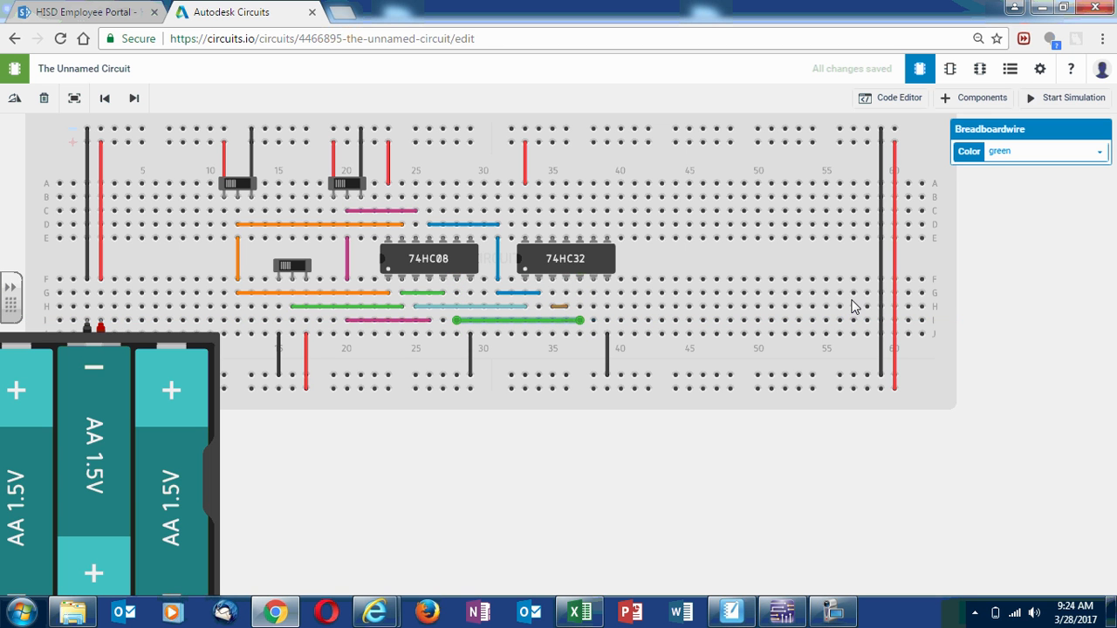
left_click(1064, 150)
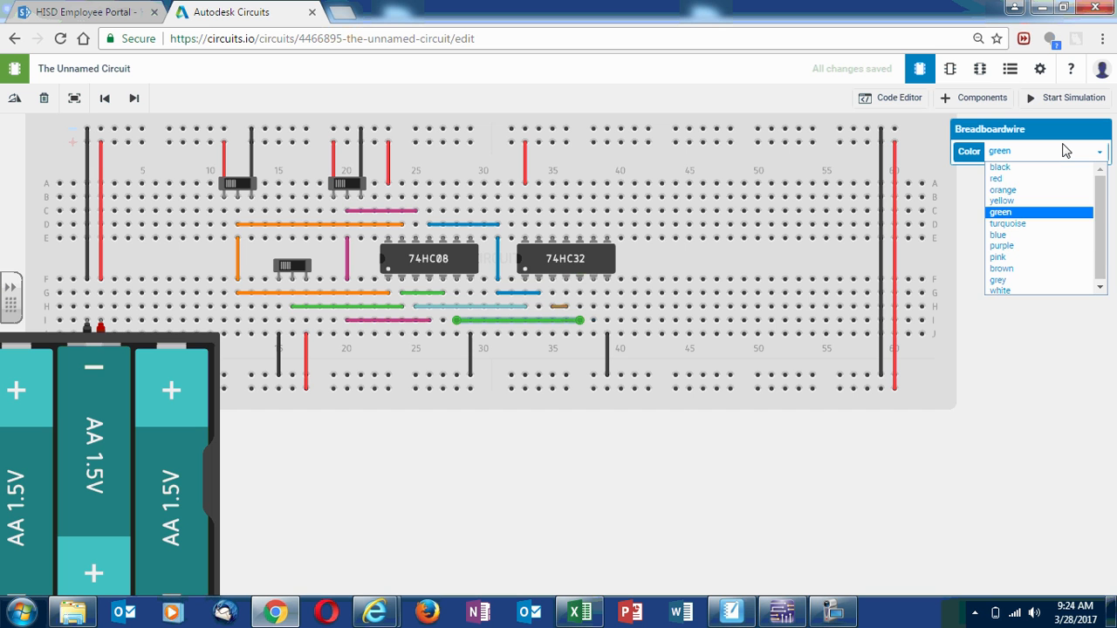
left_click(1011, 246)
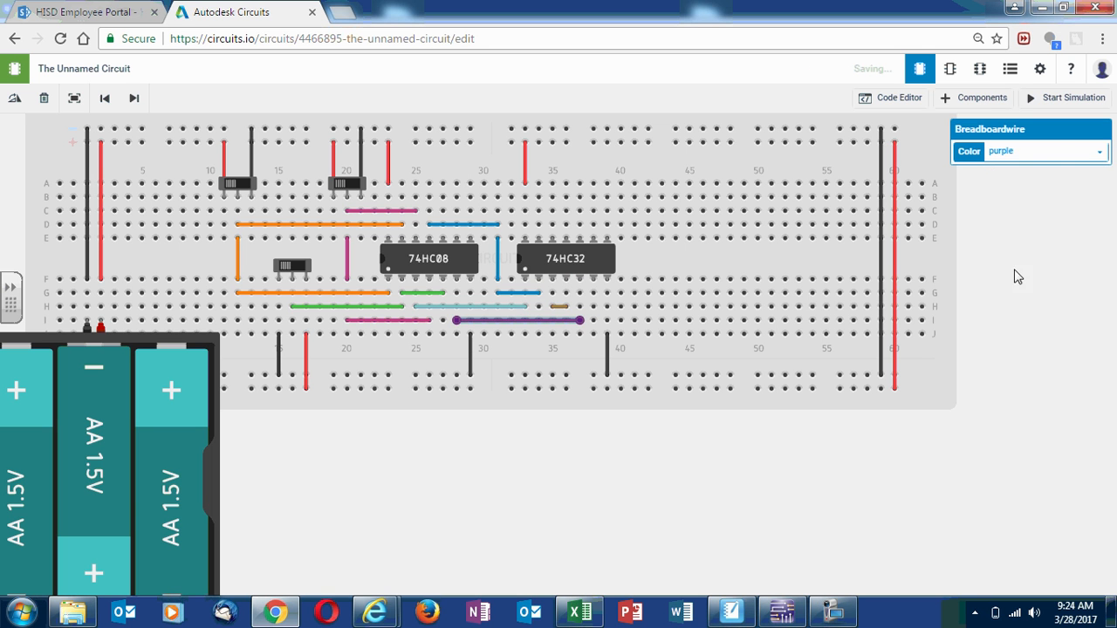
left_click(1007, 304)
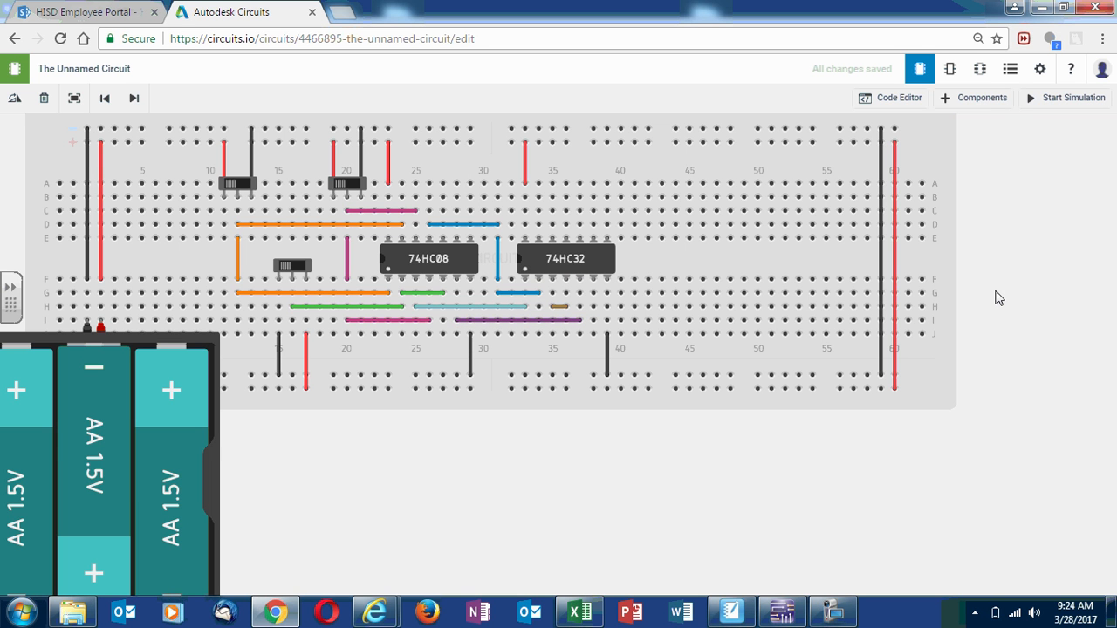
Step: Check the Multisim schematic, then add a red LED with its legs in holes F43 and F44 of the breadboard
left_click(781, 612)
left_click(988, 98)
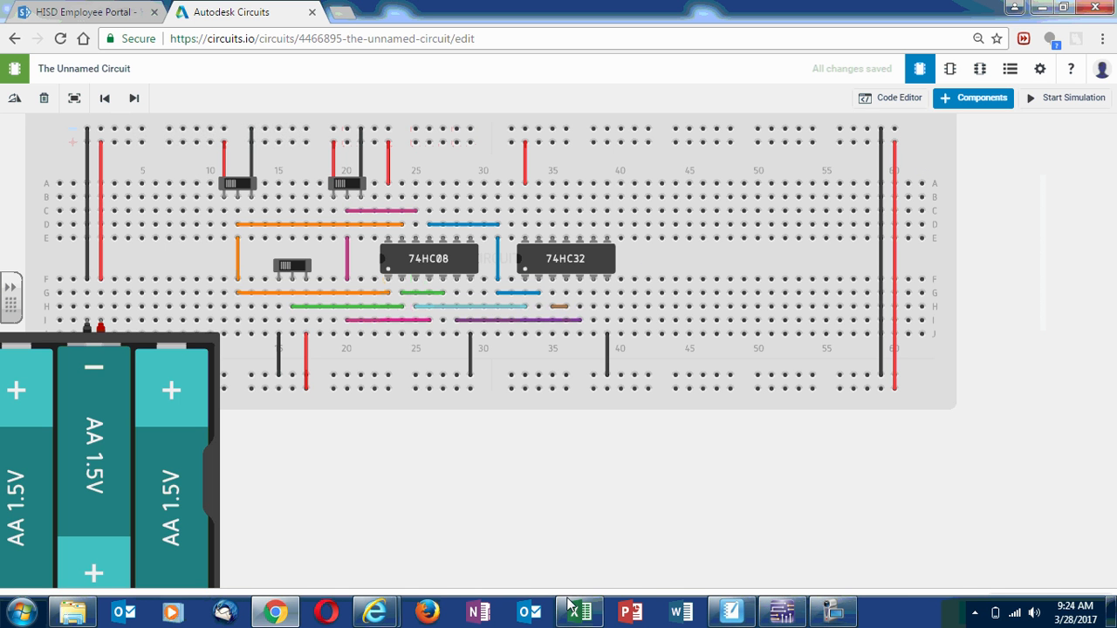
left_click_drag(582, 353, 585, 329)
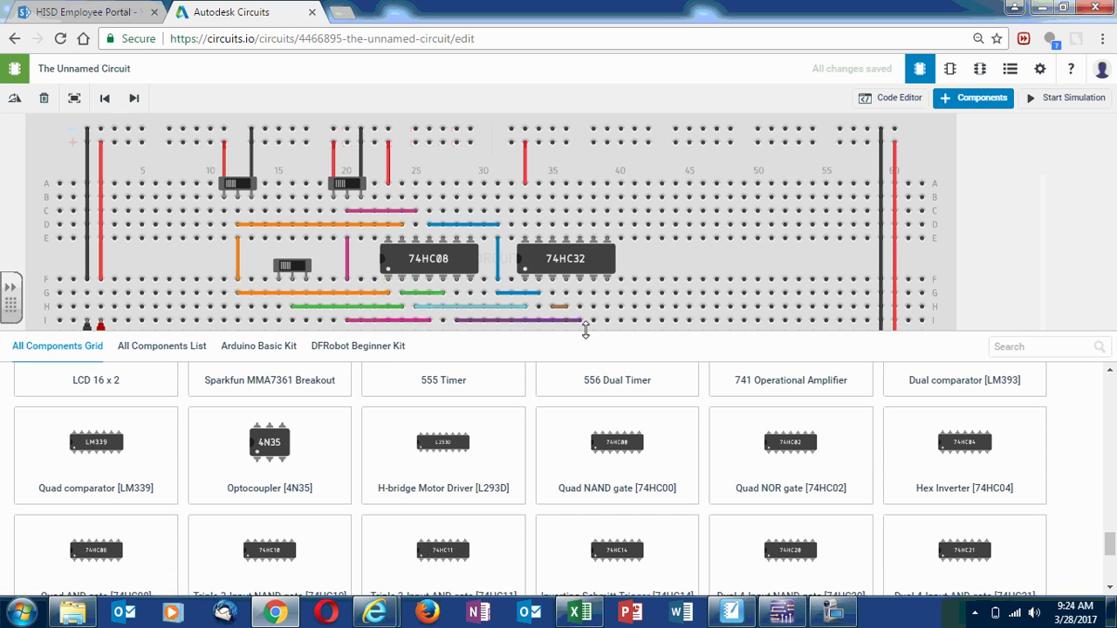
left_click_drag(1109, 542, 1099, 364)
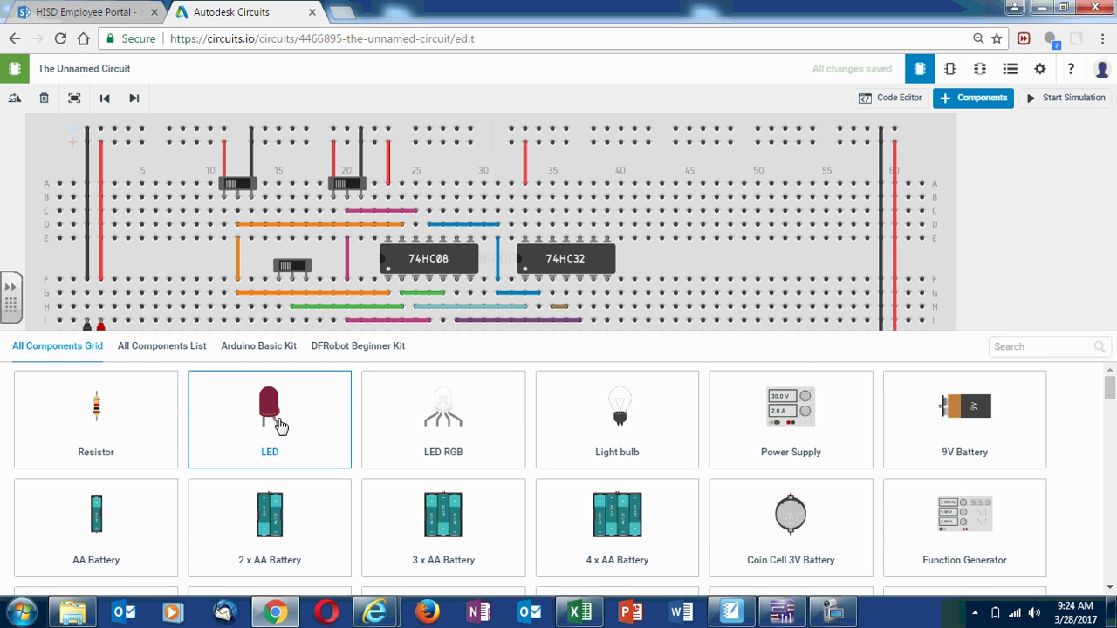
left_click_drag(278, 424, 674, 286)
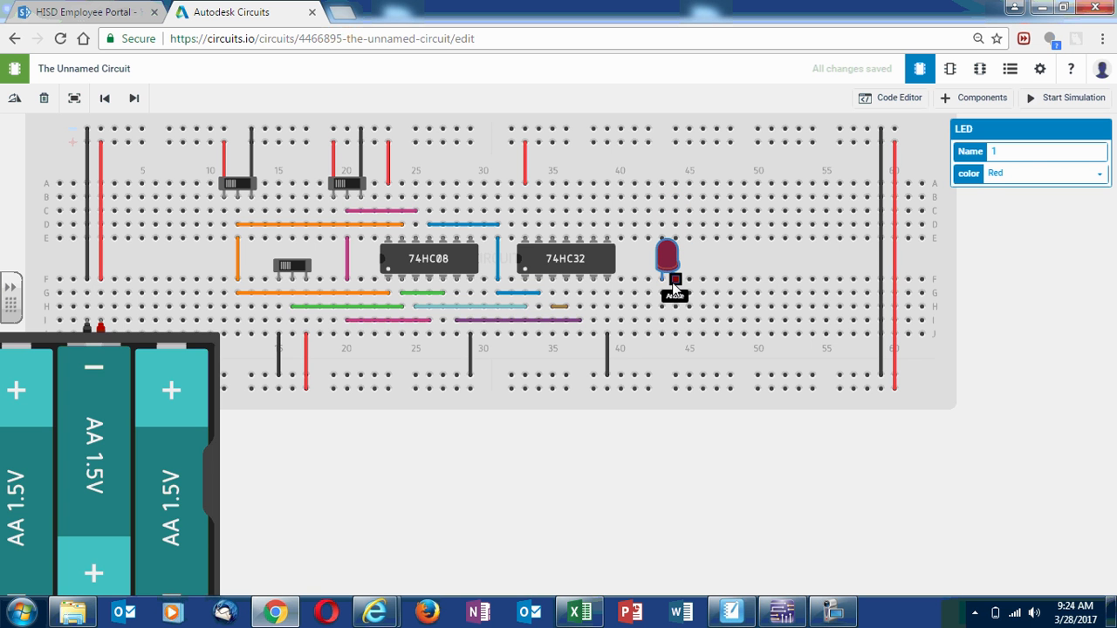
left_click(674, 286)
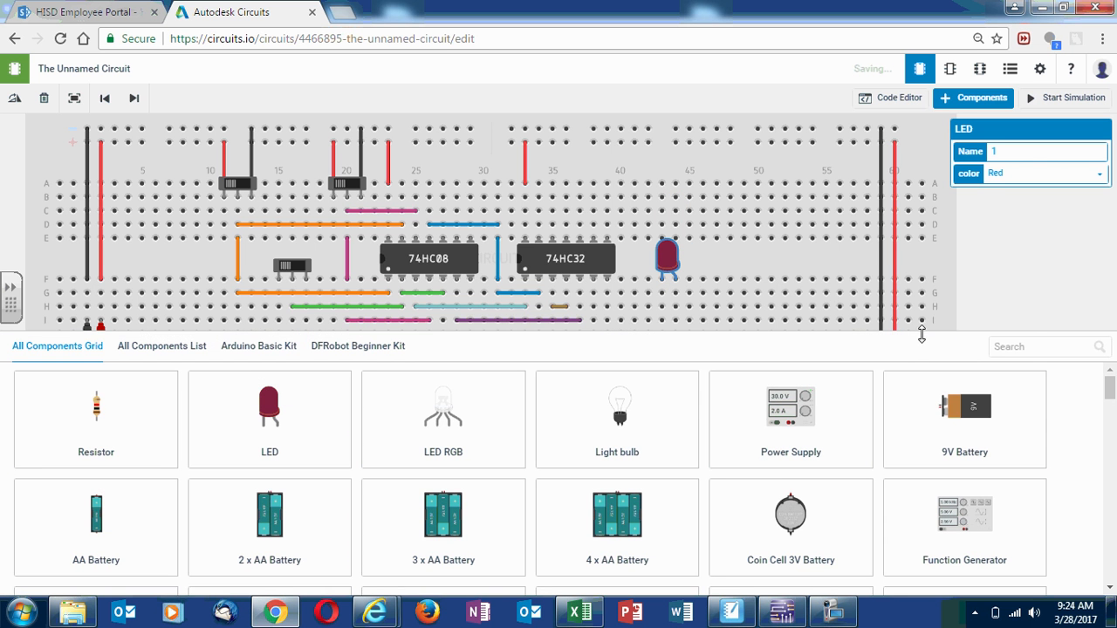
left_click_drag(910, 476, 902, 574)
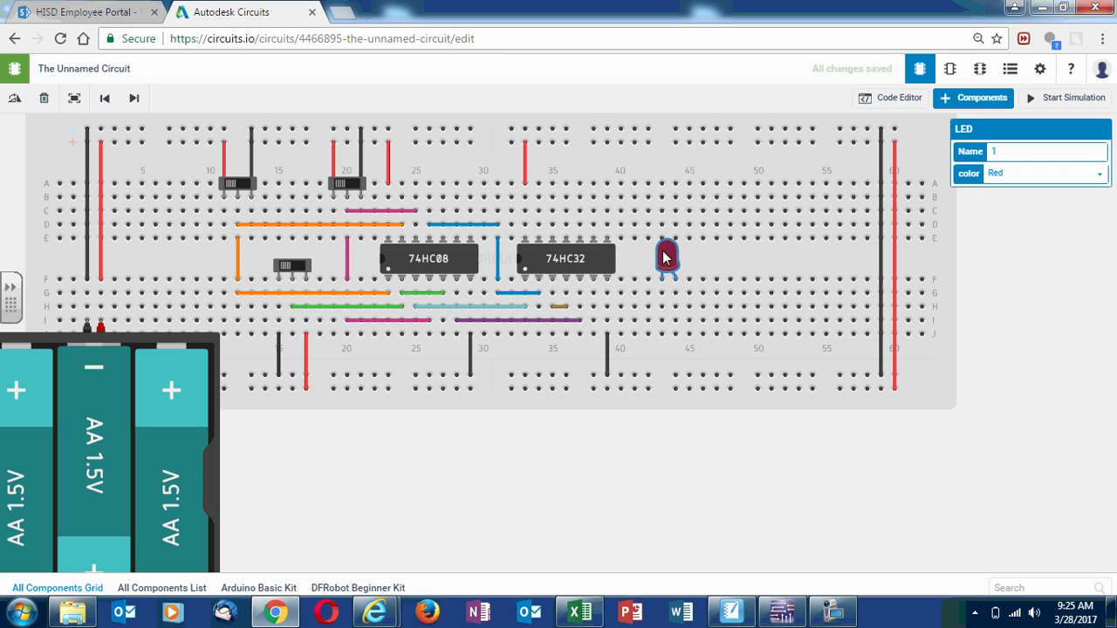
Step: Rotate the LED 180 degrees and move it so its legs sit in holes H43 and H44
left_click(664, 259)
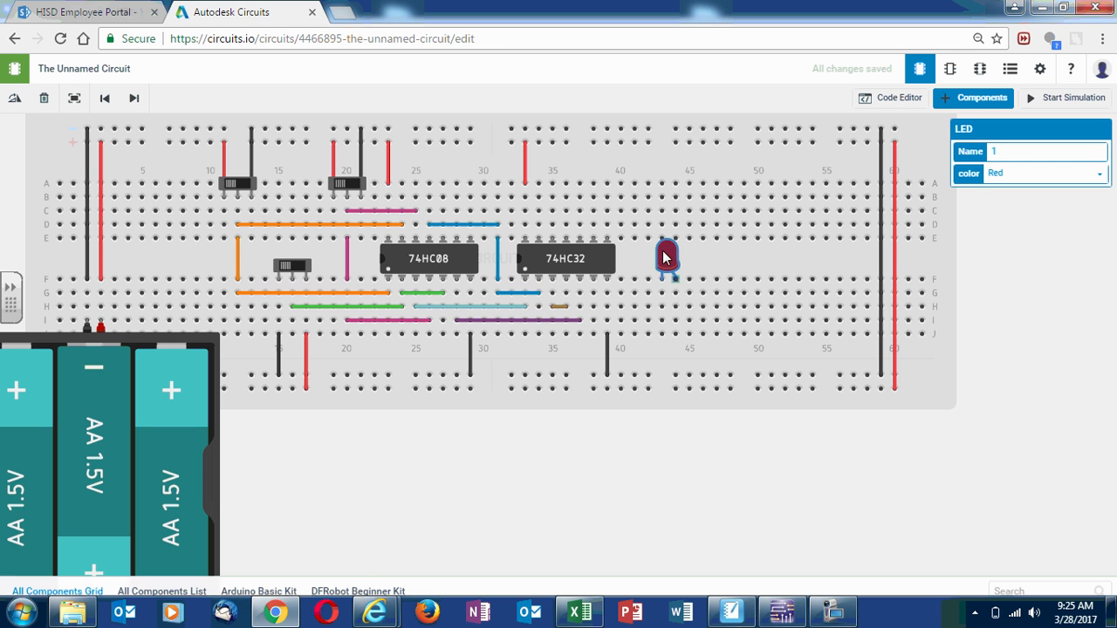
left_click(14, 100)
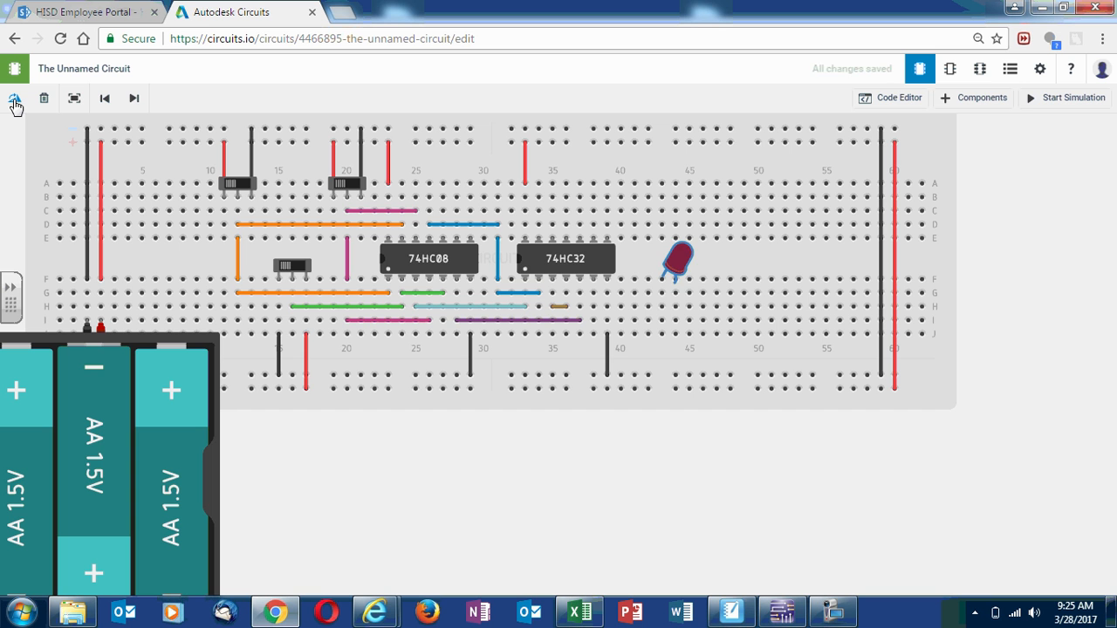
left_click(14, 100)
left_click(14, 100)
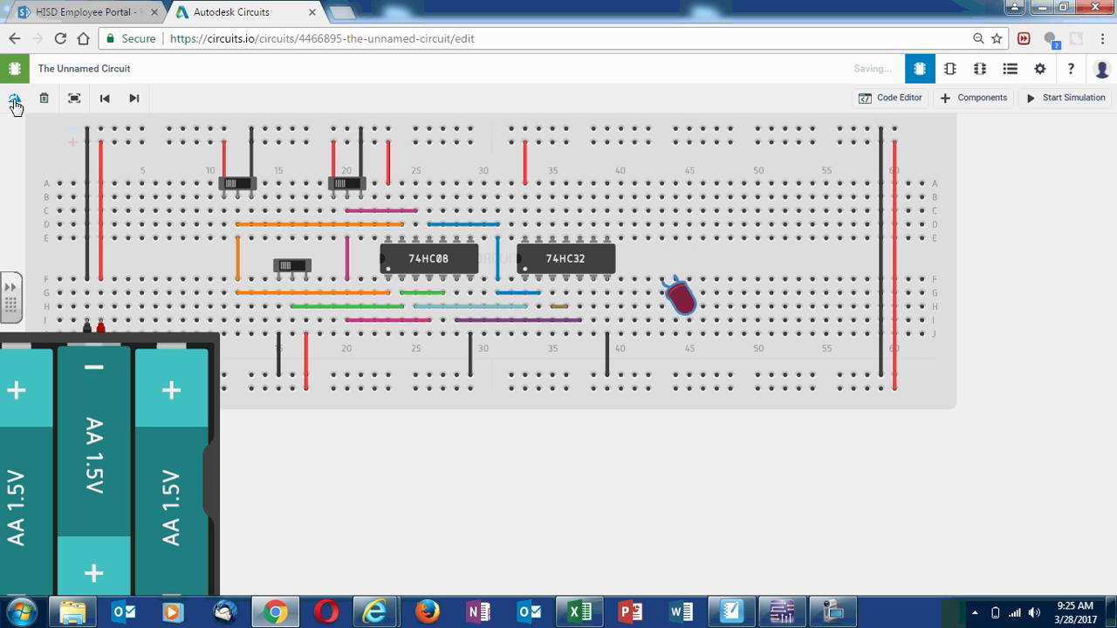
left_click(13, 99)
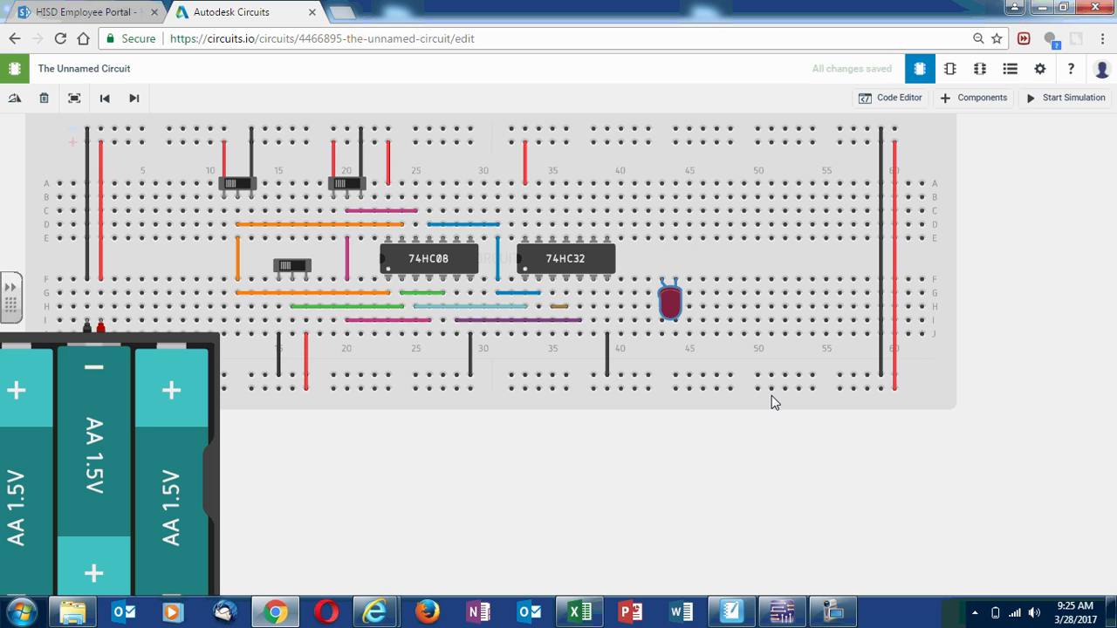
left_click_drag(672, 302, 671, 339)
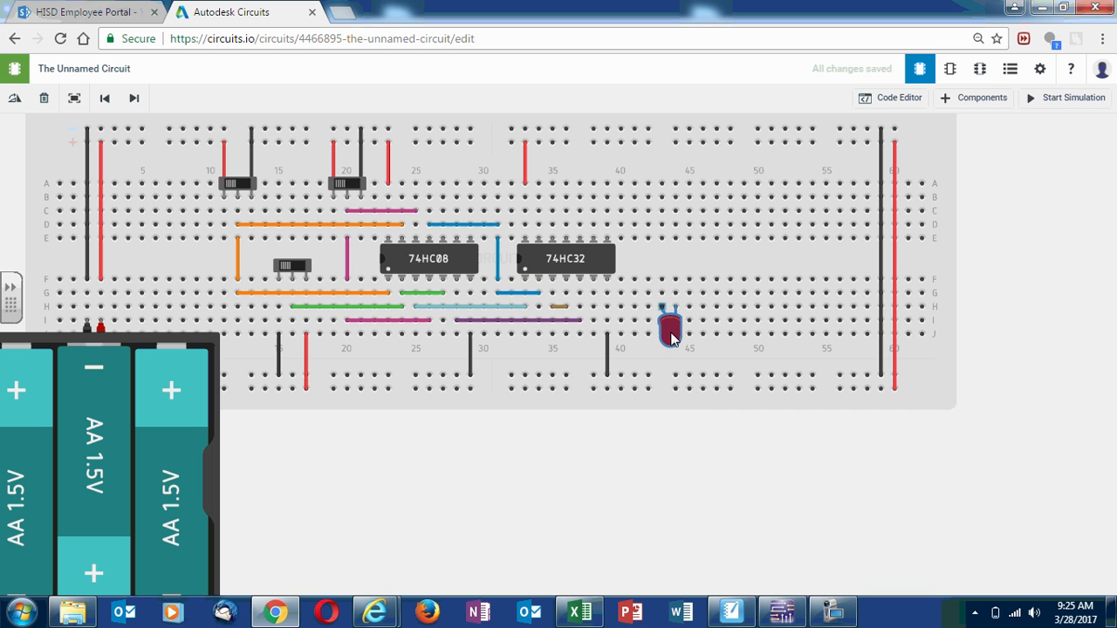
left_click(698, 420)
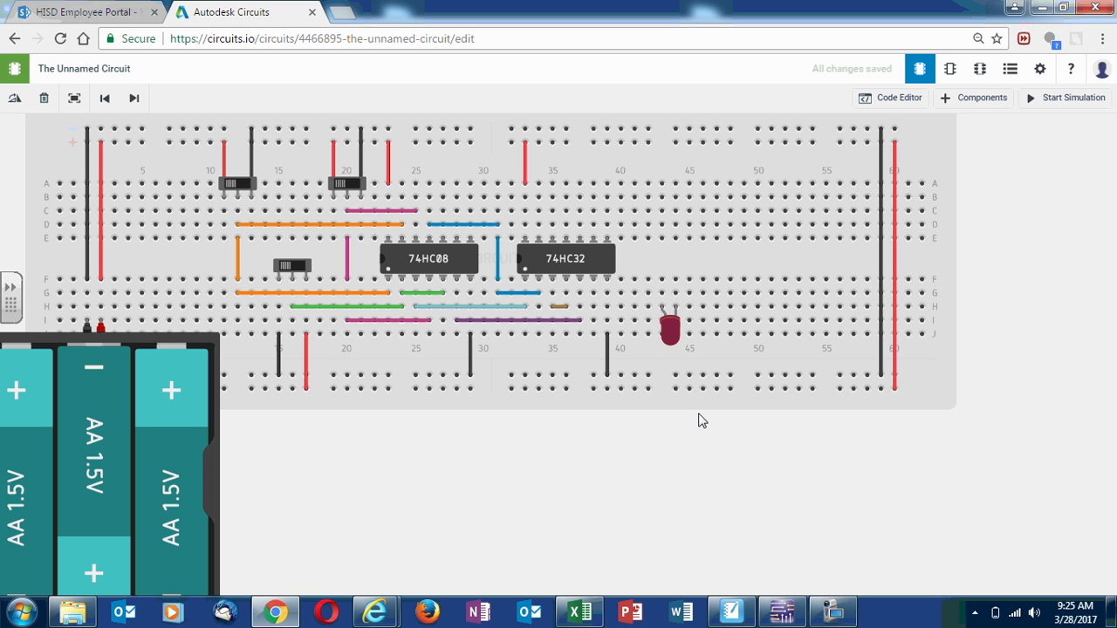
Step: Wire hole G38, the 74HC32's pin 6 column, to G43, the LED's anode column, with a grey wire
left_click(593, 293)
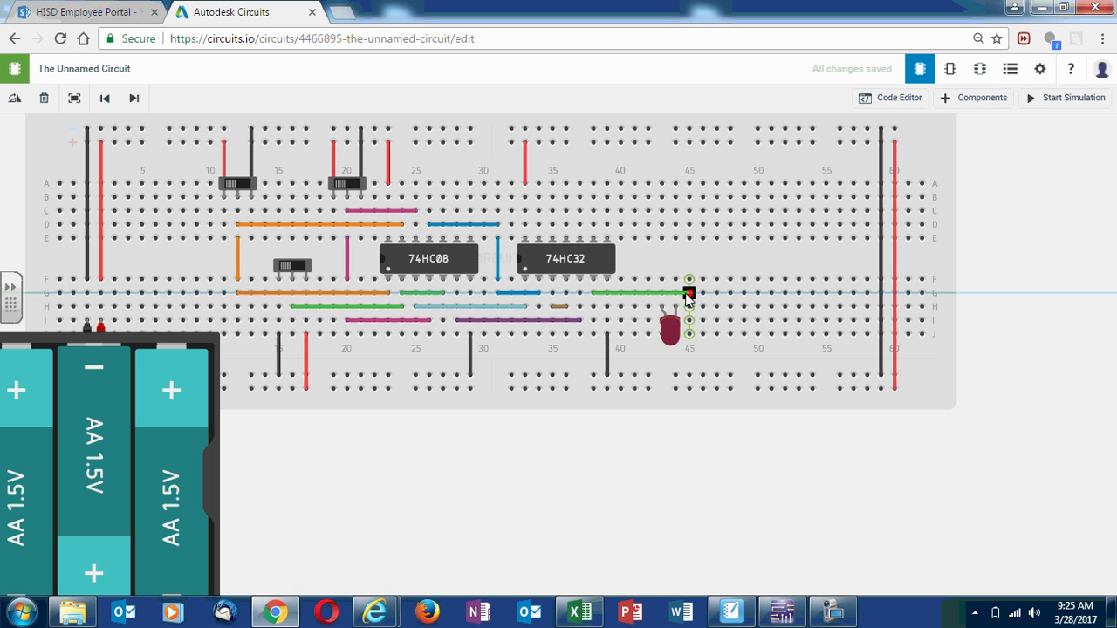
left_click(662, 294)
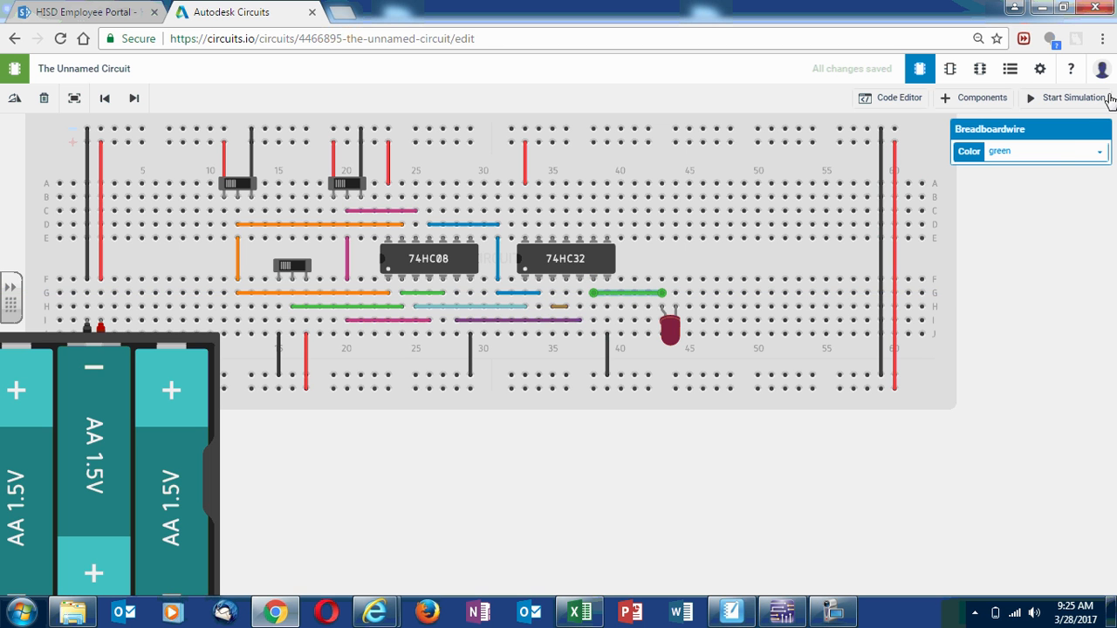
left_click(1073, 150)
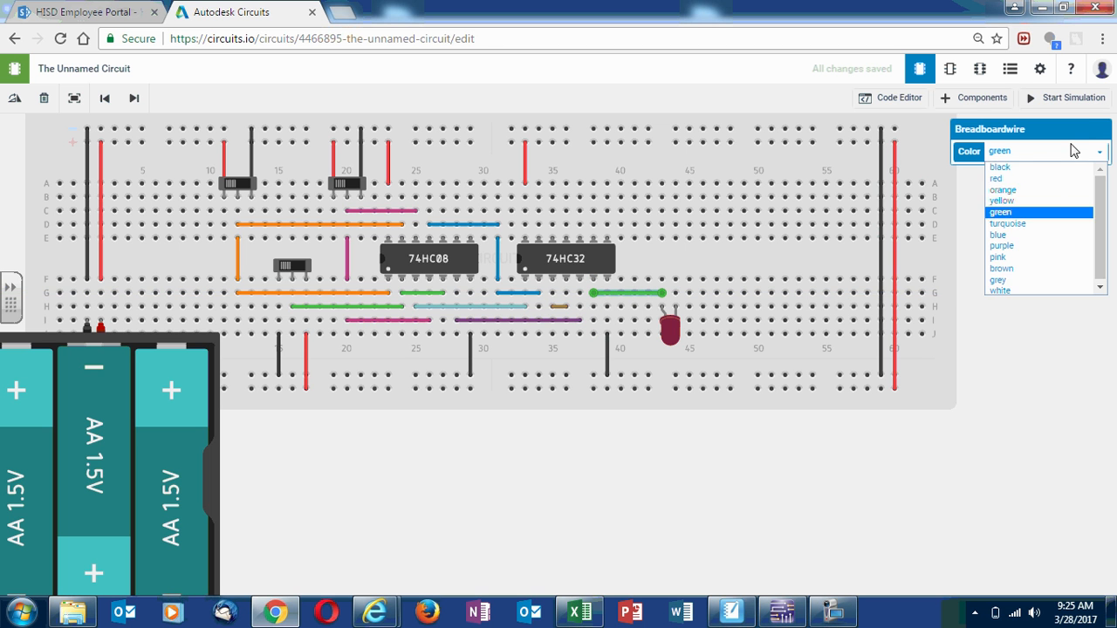
left_click(1051, 235)
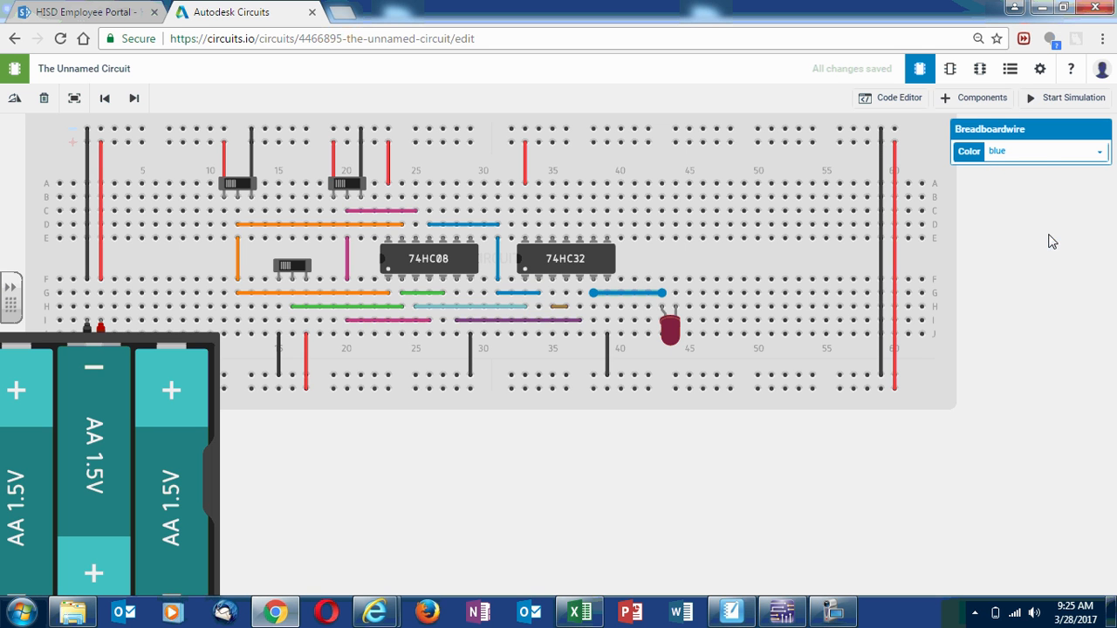
left_click(1038, 156)
left_click(1036, 281)
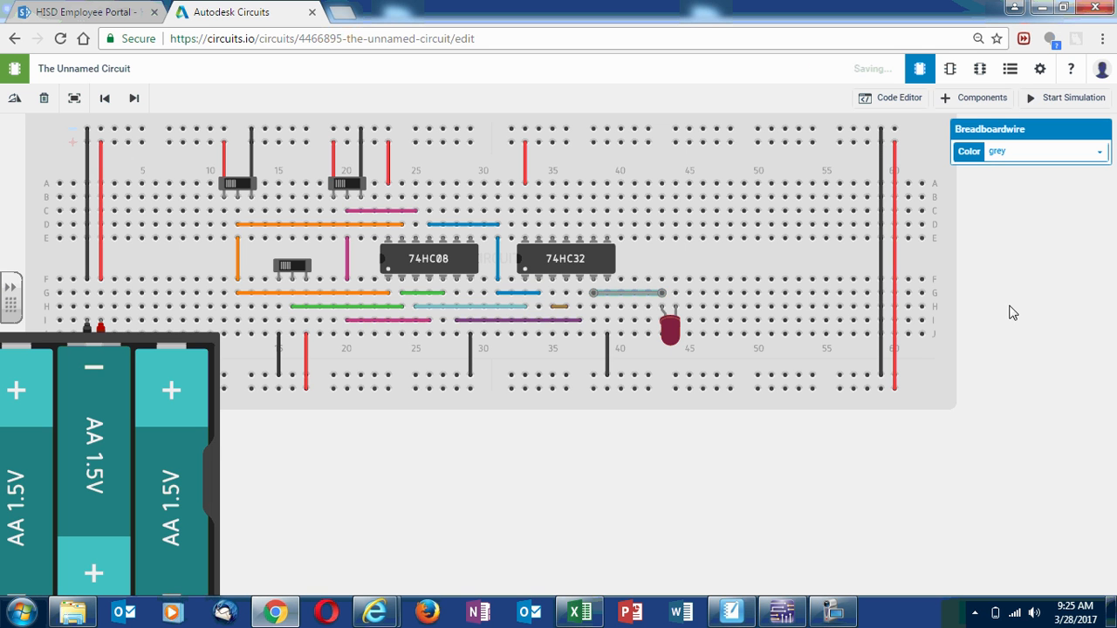
left_click(1001, 360)
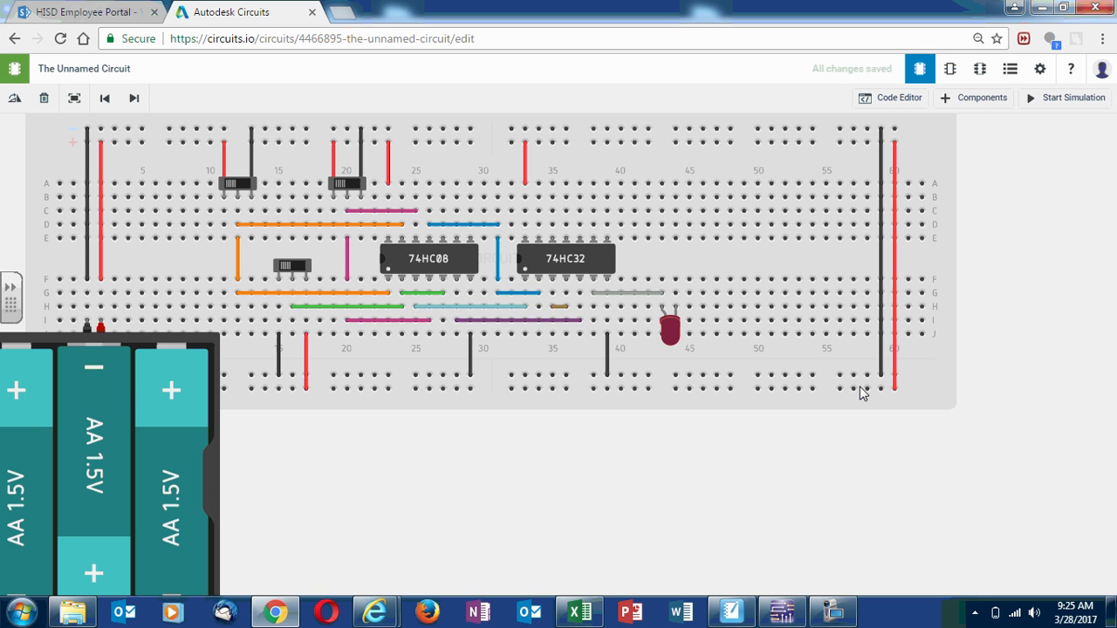
Step: Check the LED's series resistor in the Multisim schematic, then add a resistor vertically at breadboard column 57
left_click(780, 611)
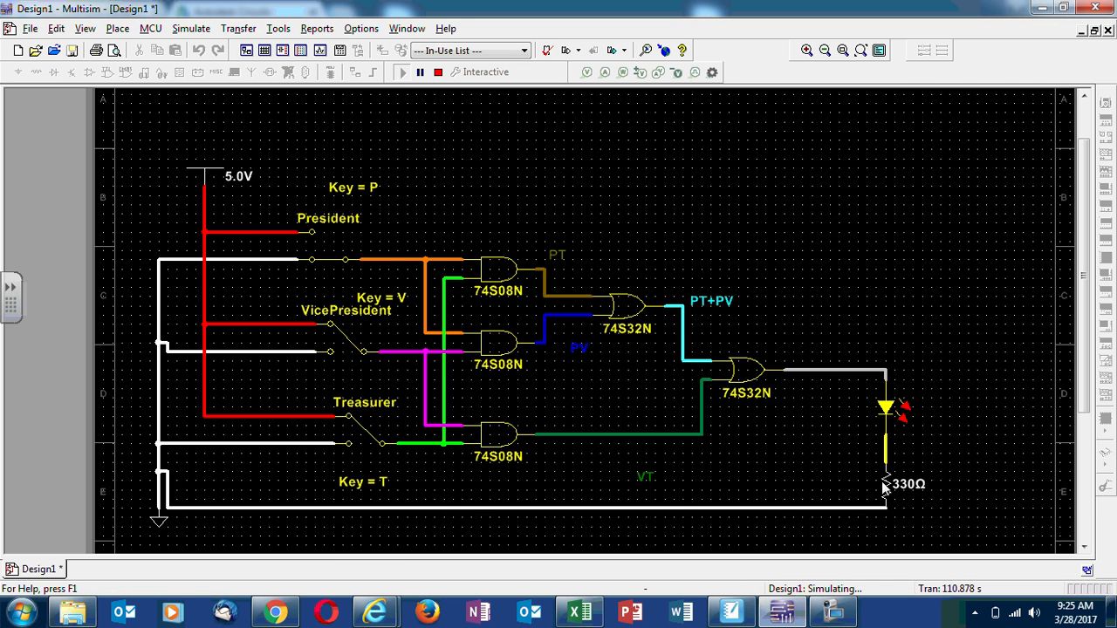
left_click(1041, 8)
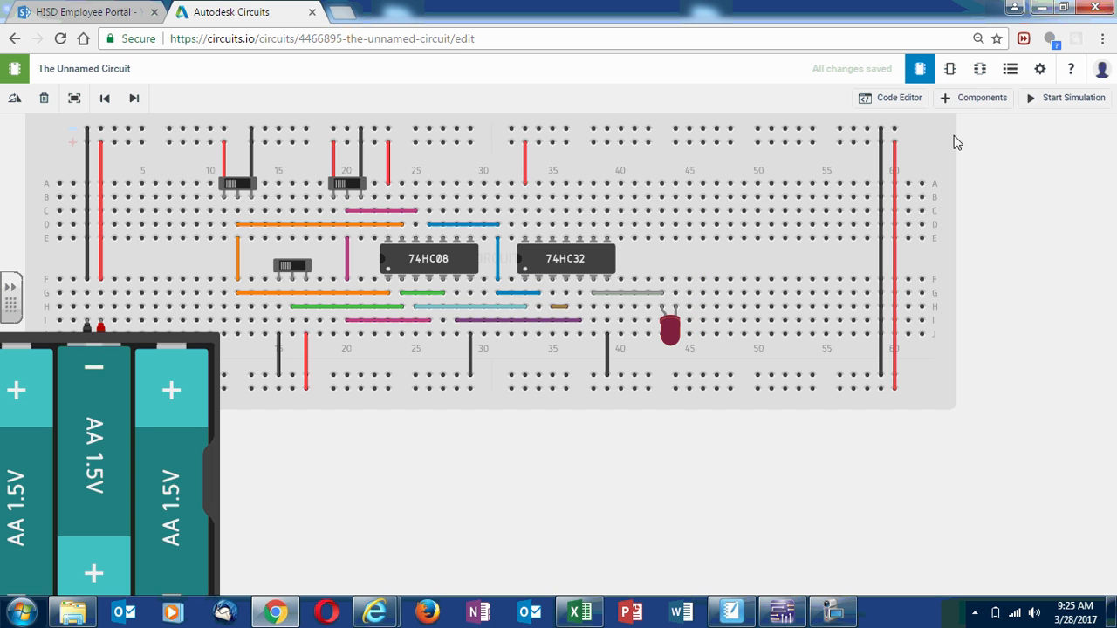
left_click(980, 97)
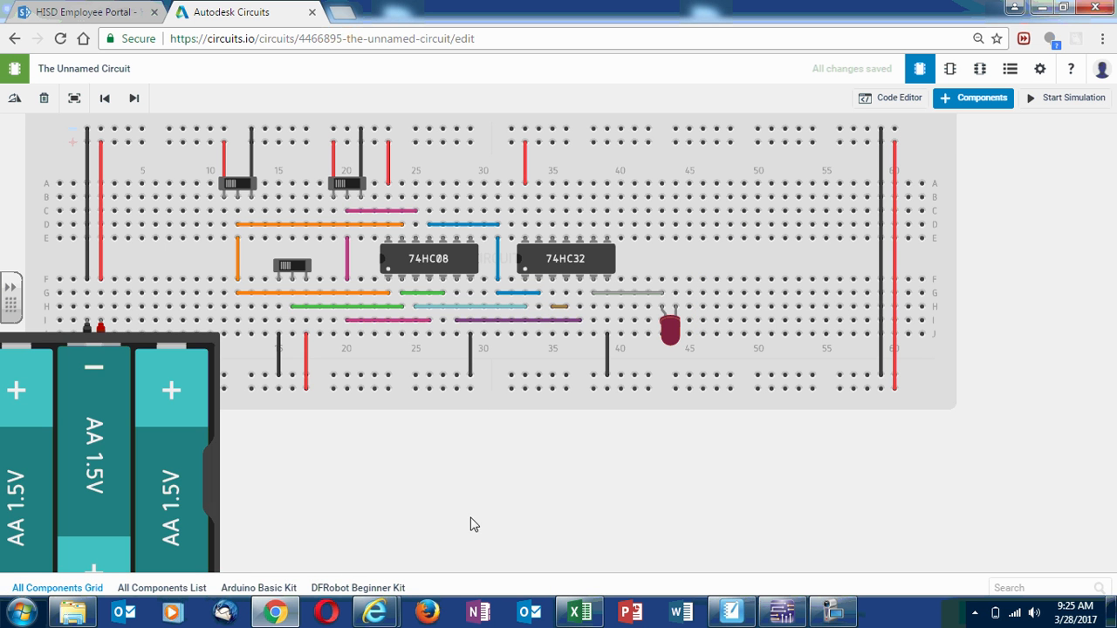
left_click_drag(471, 576, 480, 320)
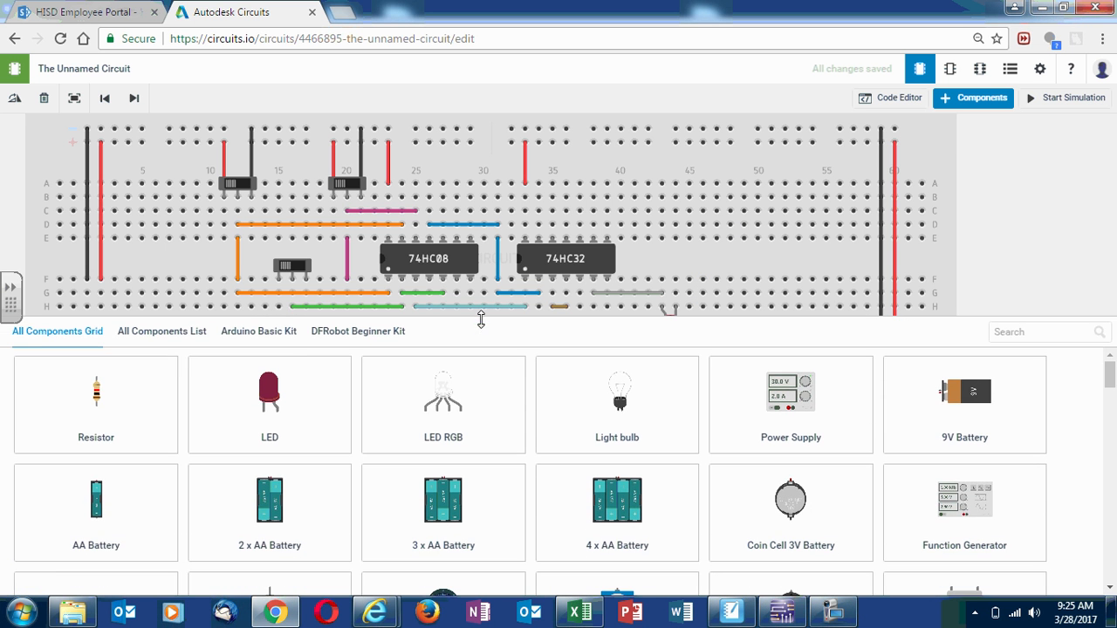
left_click_drag(120, 411, 858, 241)
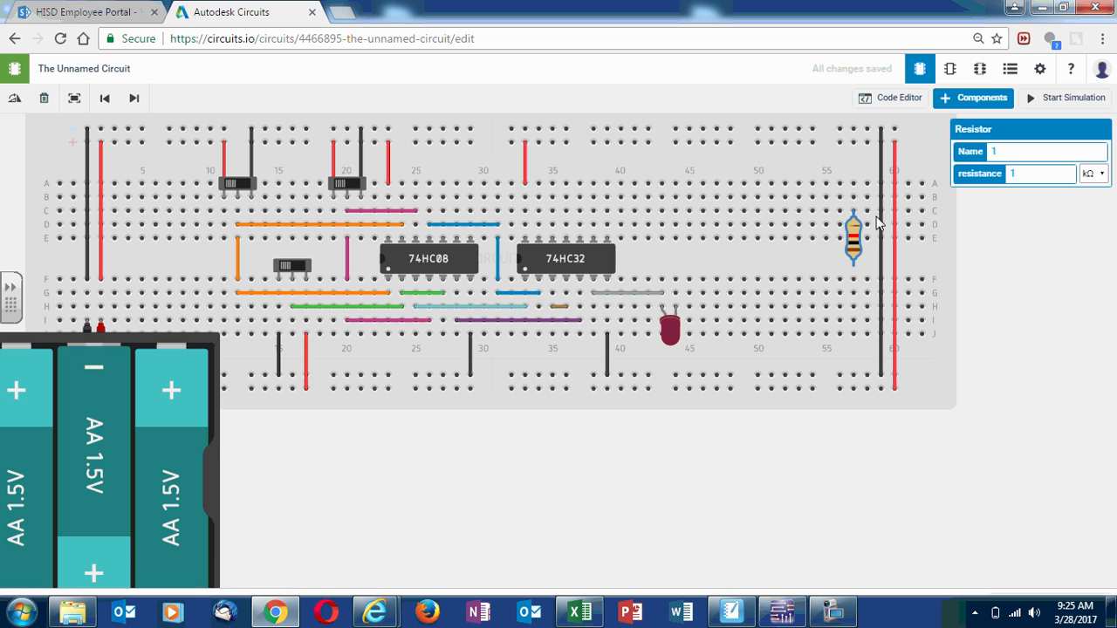
Step: Set the new resistor's resistance to 330 Ω
left_click(1054, 175)
key("BackSpace")
type("330")
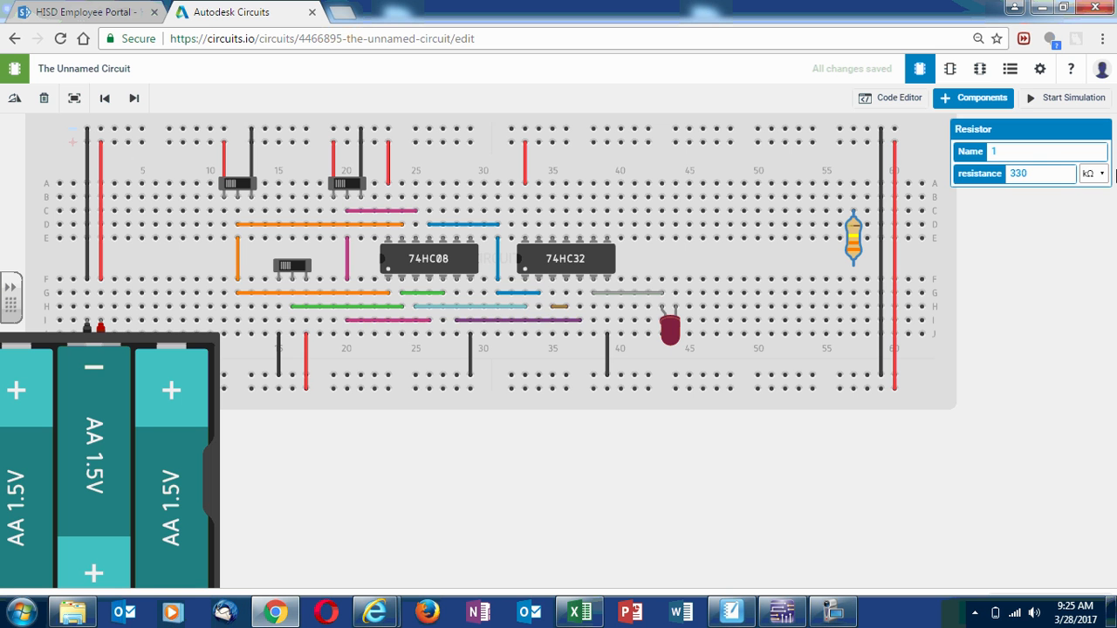
left_click(1094, 173)
left_click(1092, 235)
left_click(875, 214)
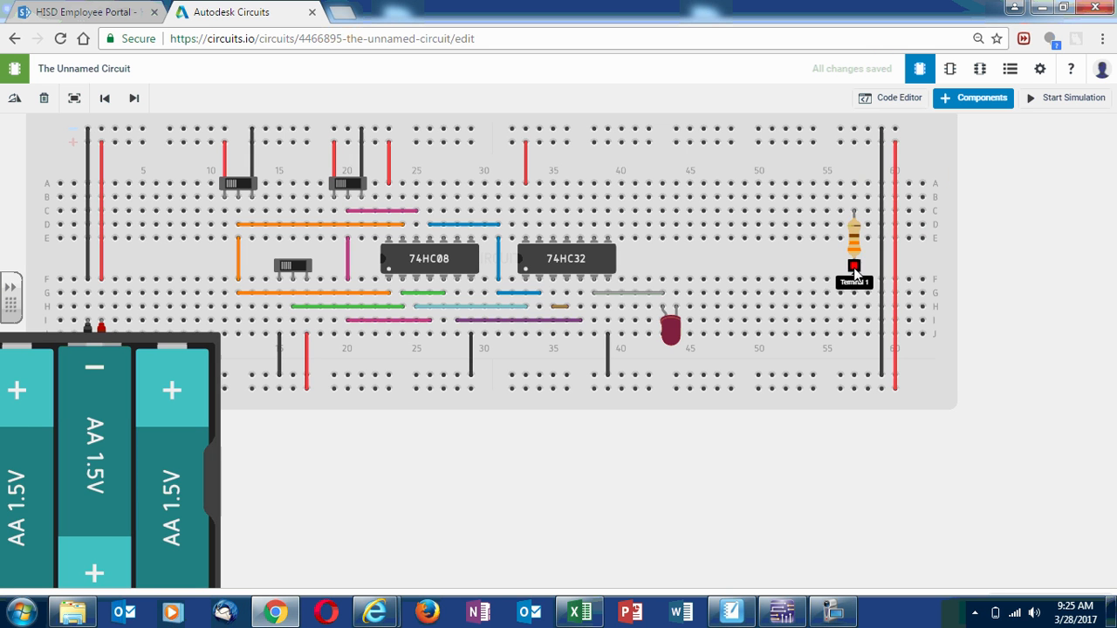
Step: Rotate the 330 Ω resistor to horizontal and move it so its leads sit in holes F44 and F48, beside the LED
left_click_drag(1048, 220, 958, 310)
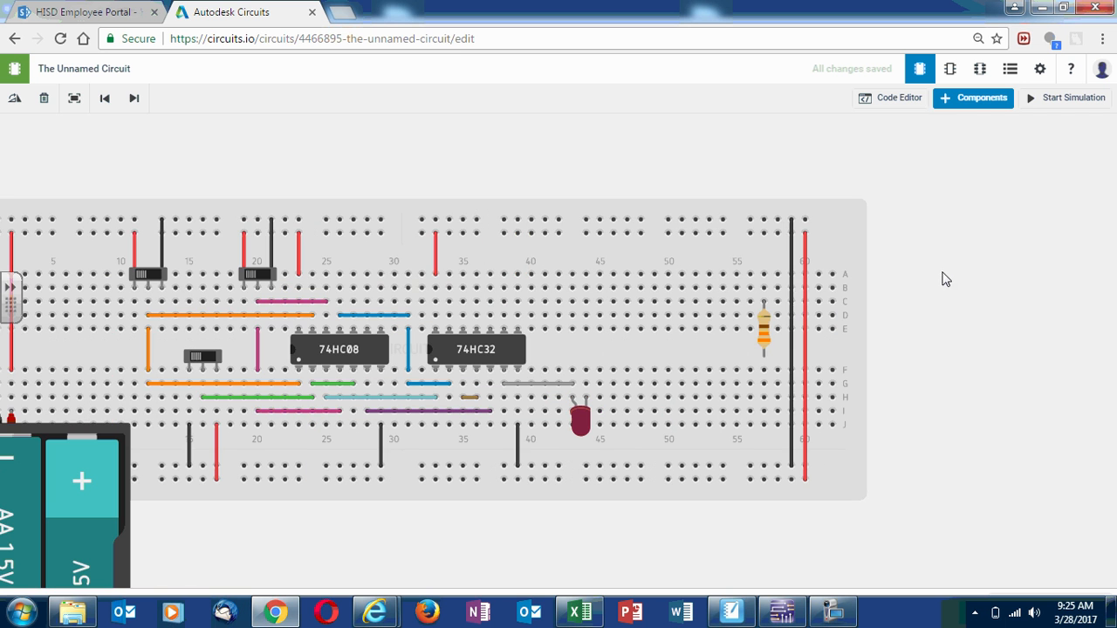
left_click(764, 338)
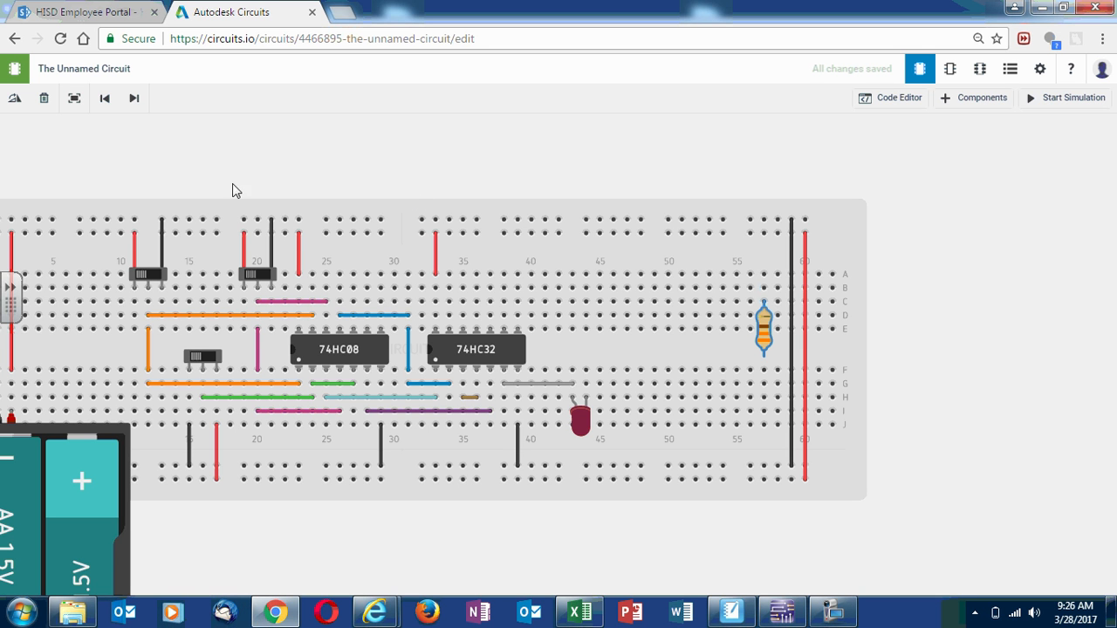
left_click(14, 102)
left_click(14, 102)
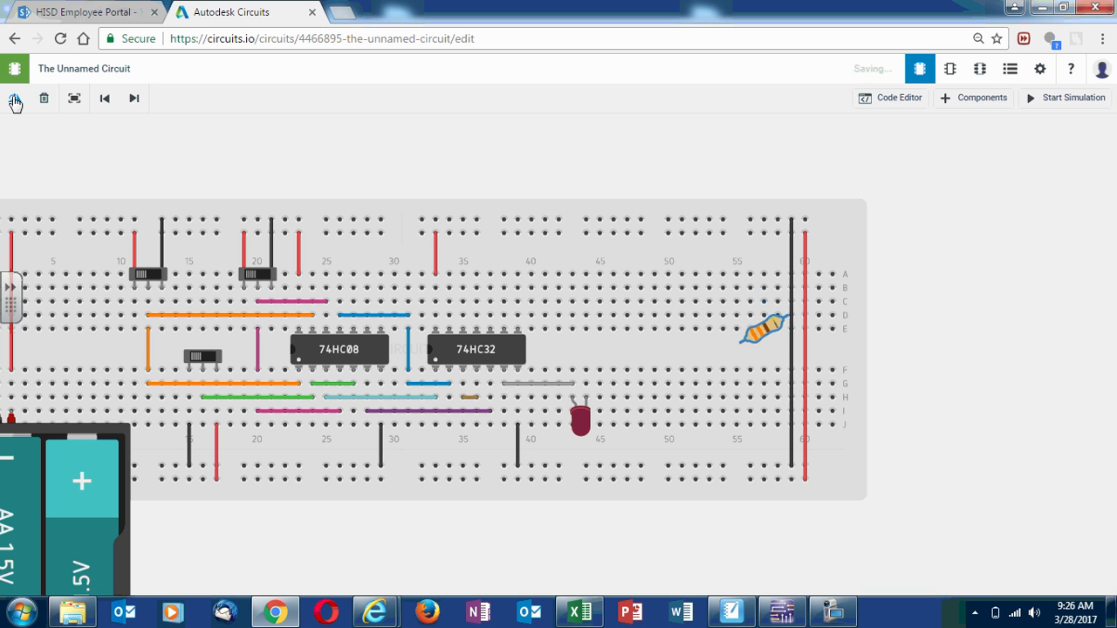
left_click(14, 102)
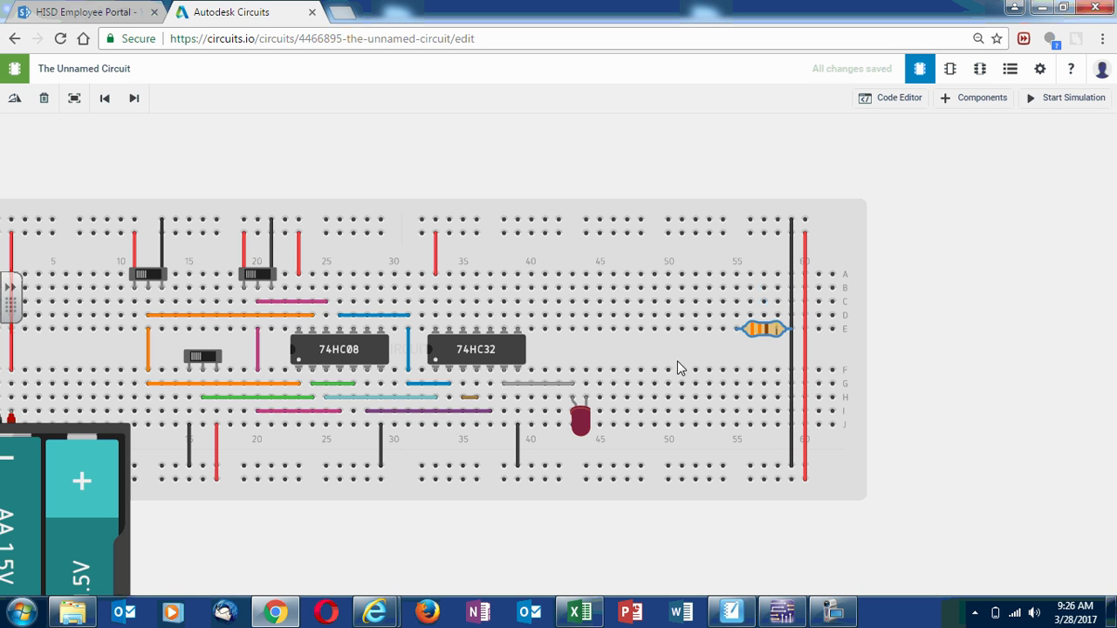
left_click_drag(775, 332, 614, 371)
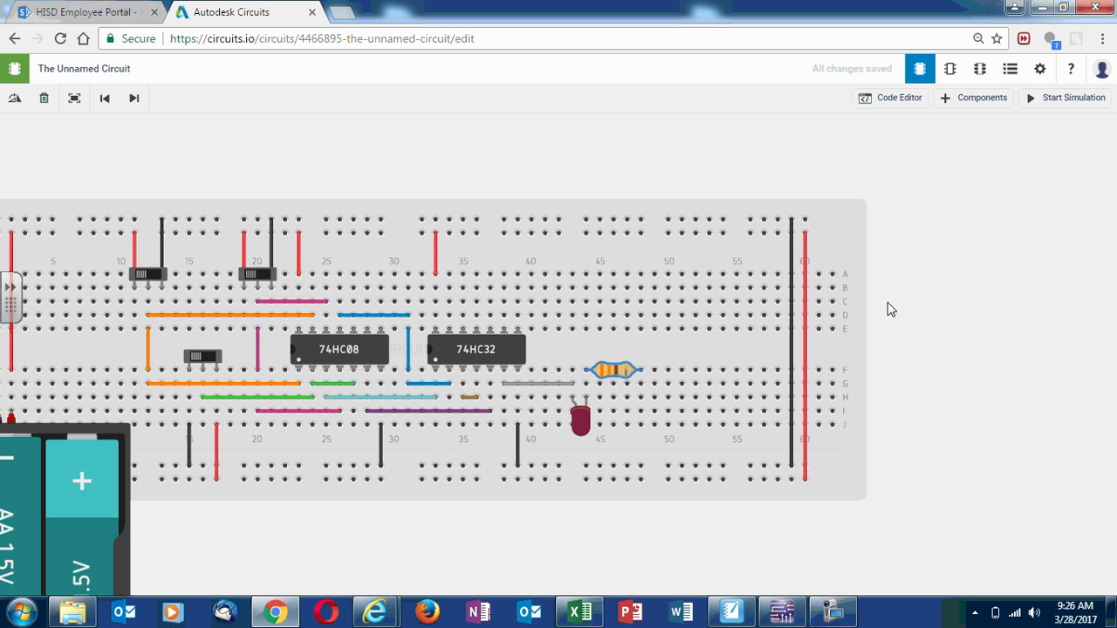
left_click(601, 367)
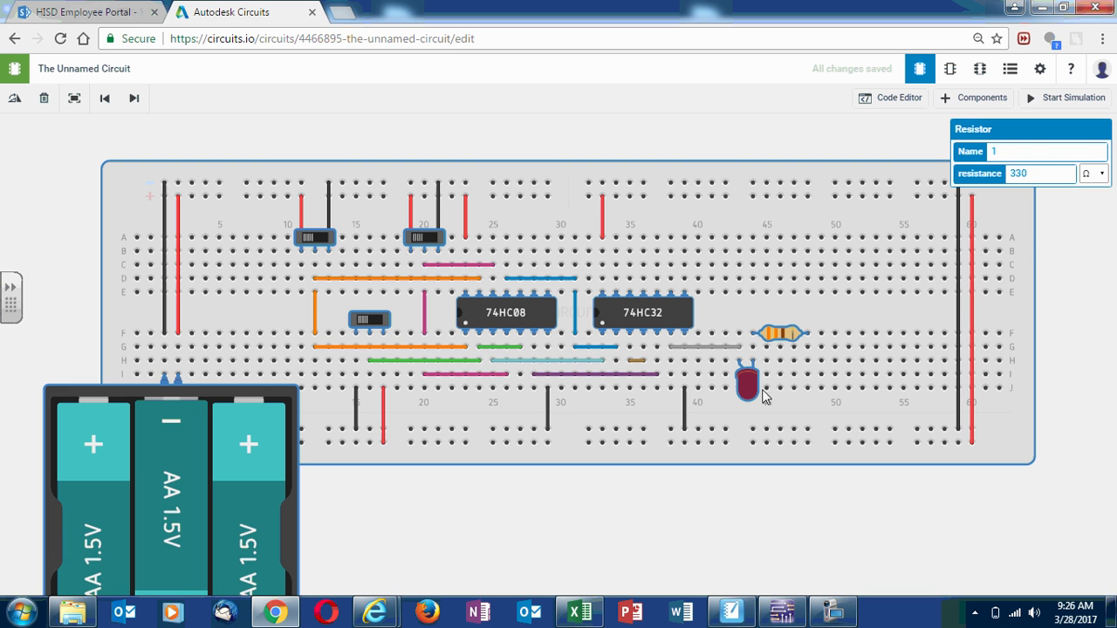
left_click(892, 503)
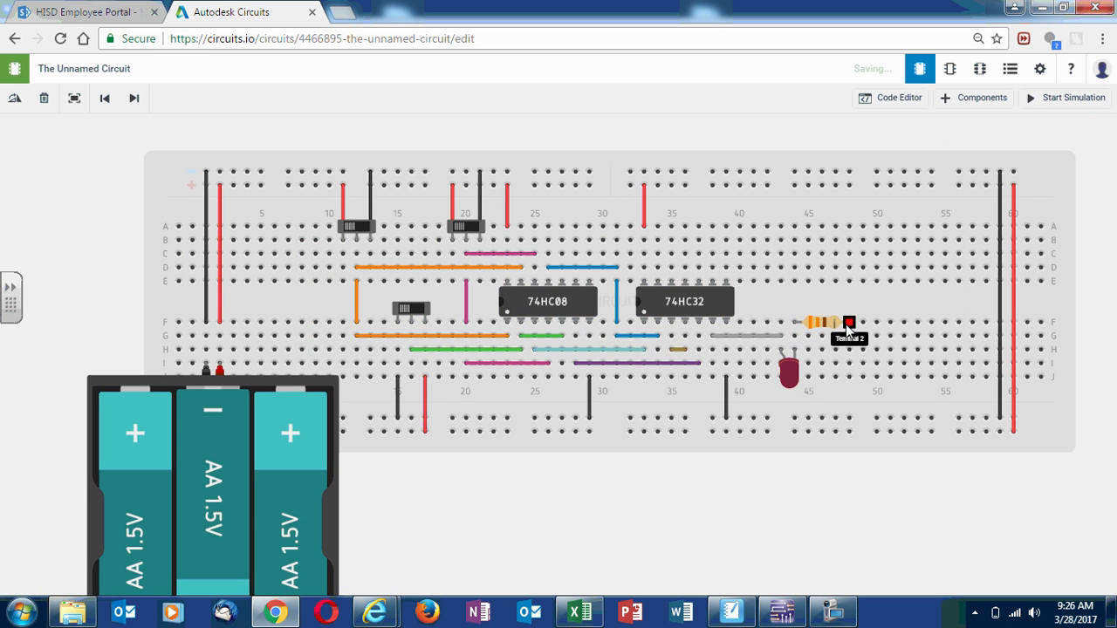
Step: Wire hole J48, the resistor's free end column, to the lower negative rail with a black wire
left_click_drag(850, 384, 850, 418)
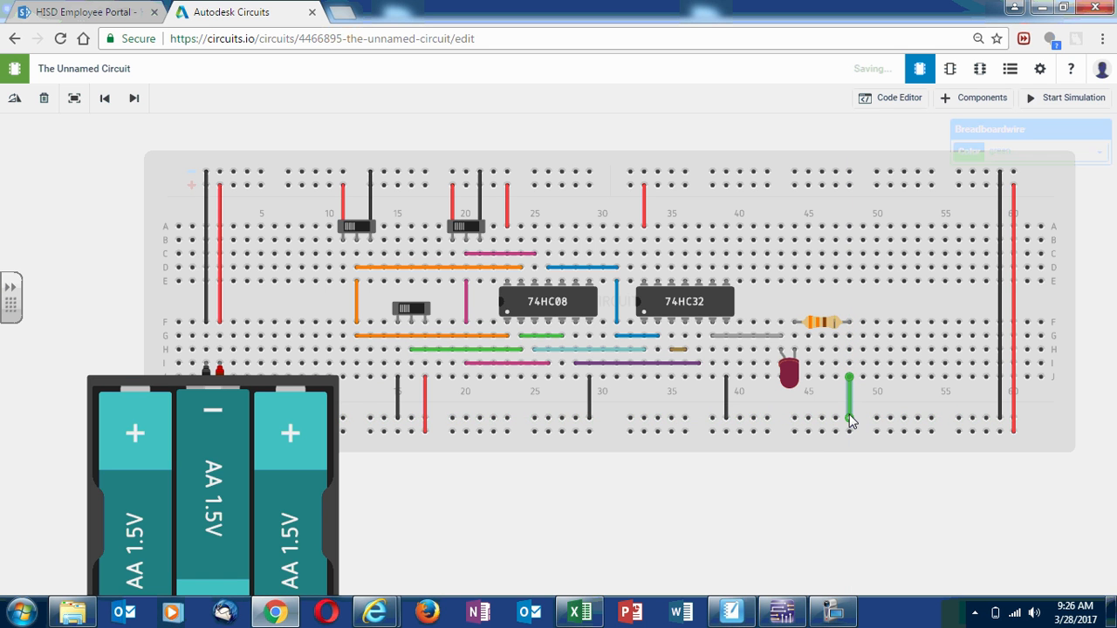
left_click(1038, 155)
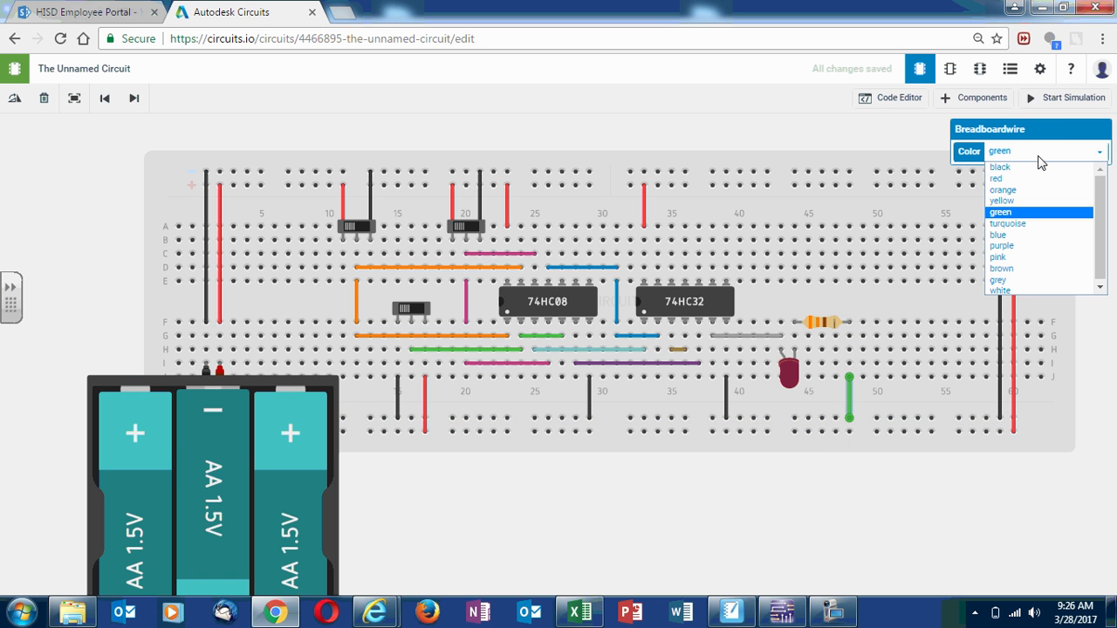
left_click(1027, 167)
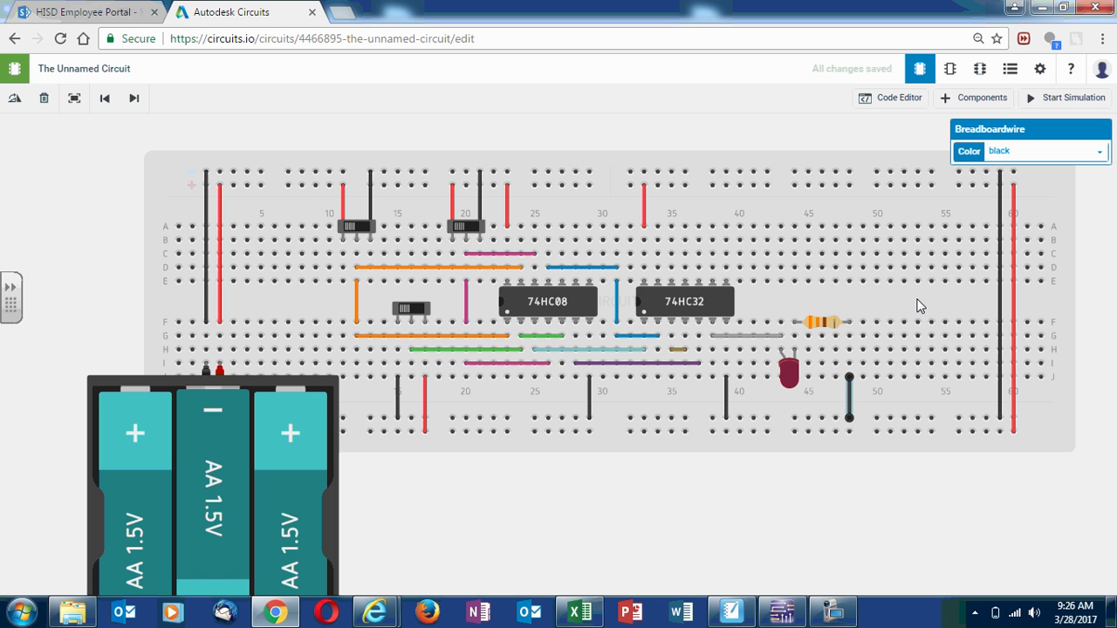
key("ctrl+a")
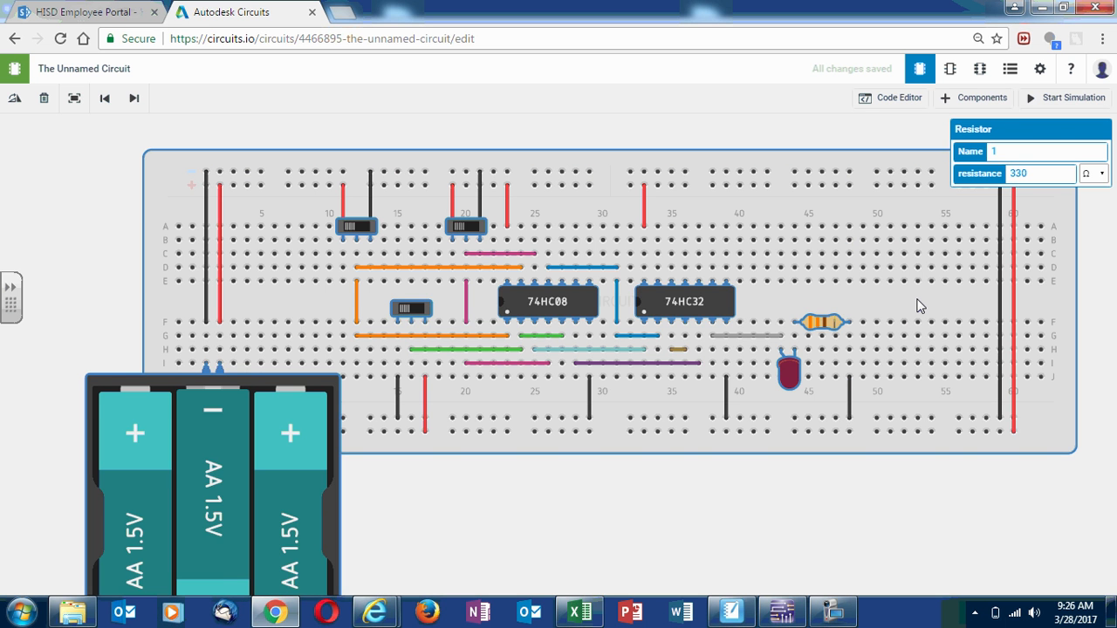
left_click(917, 300)
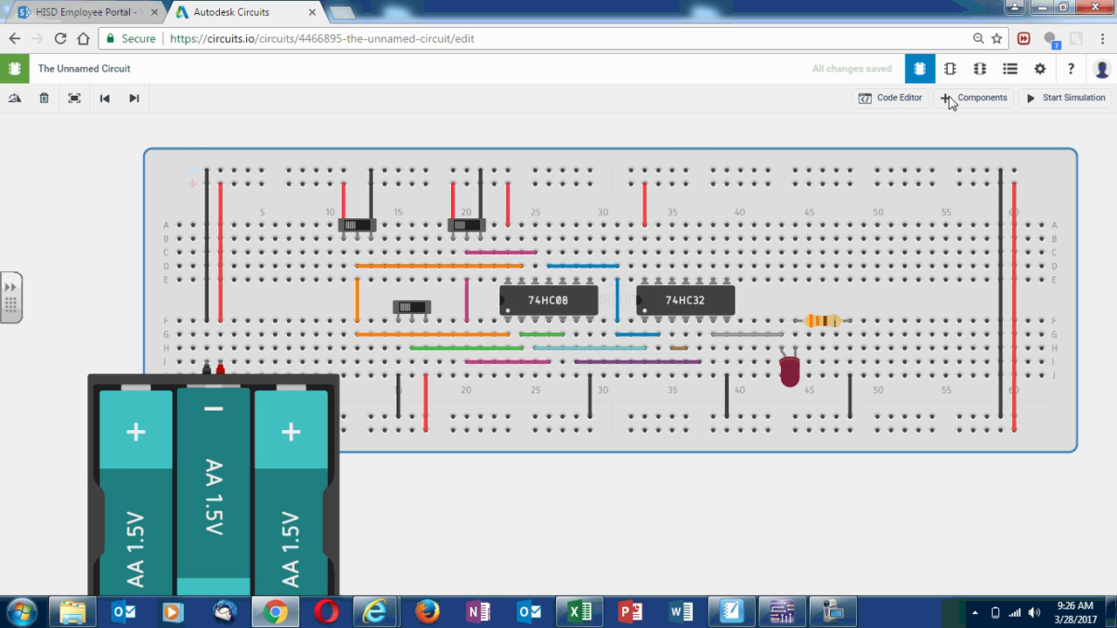
Step: Test the circuit in simulation by flipping slide switches 3, 2 and 1 in turn, flip switches 1 and 2 back, and stop the simulation
left_click(1097, 101)
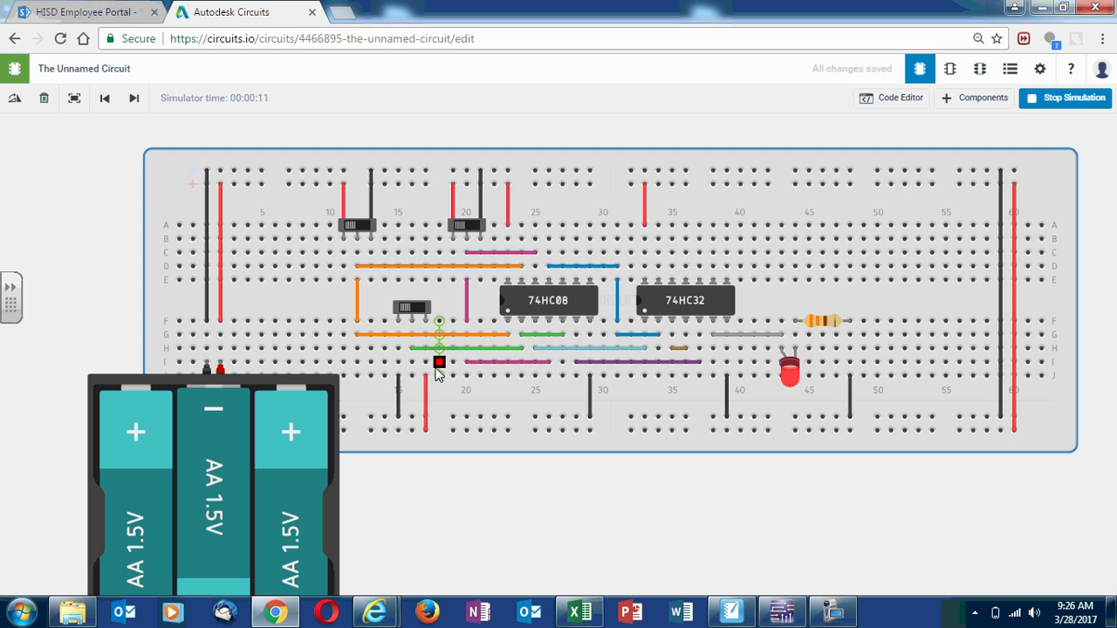
left_click(415, 308)
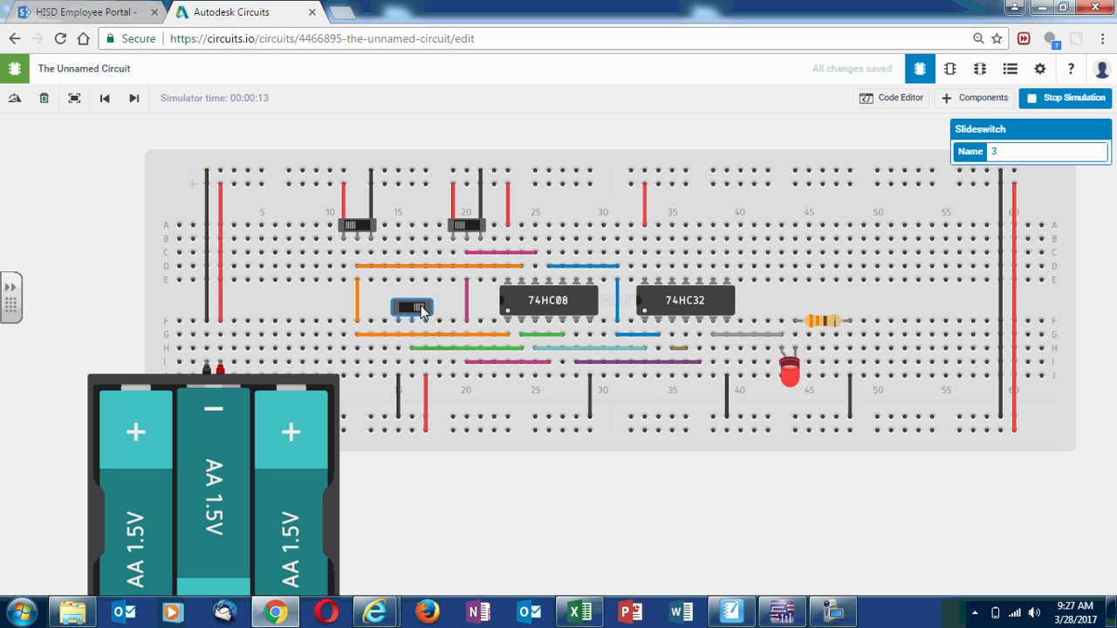
left_click(475, 228)
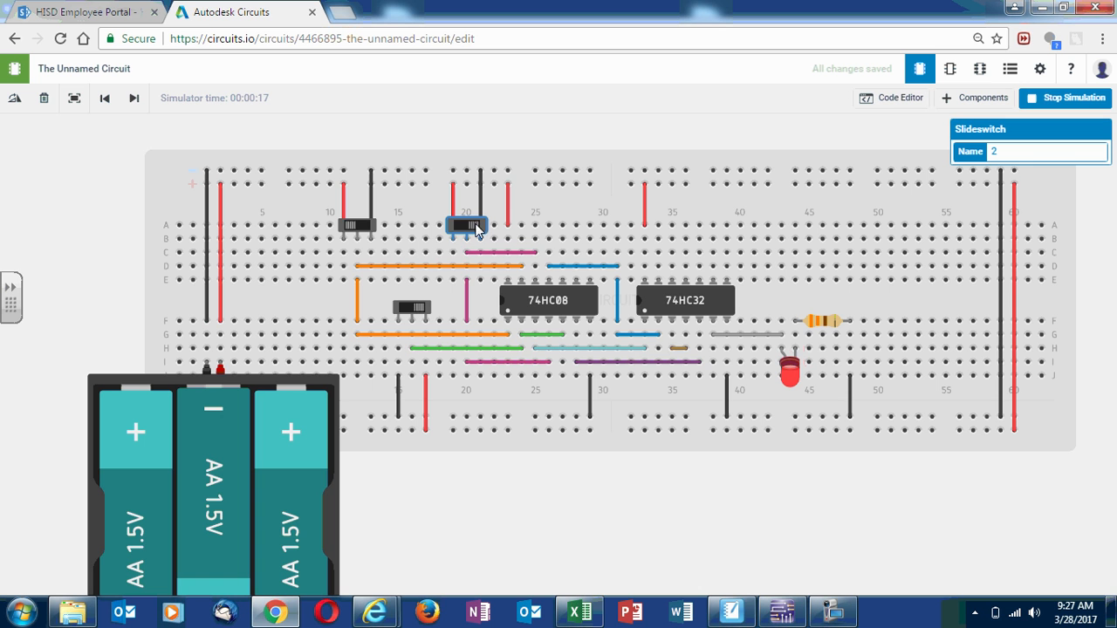
left_click(365, 229)
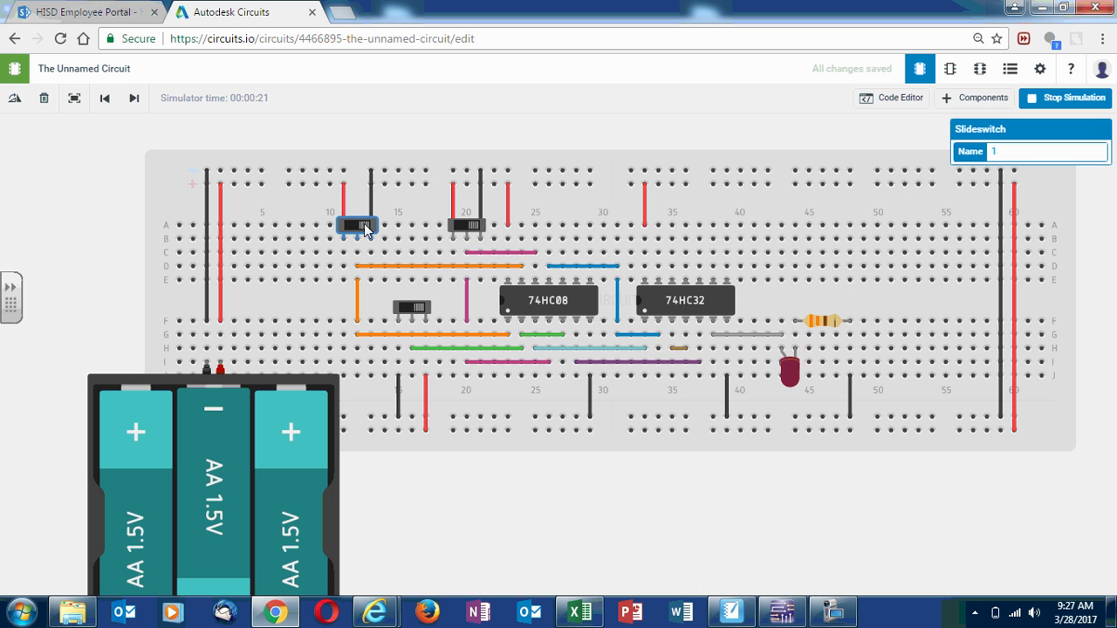
left_click(357, 229)
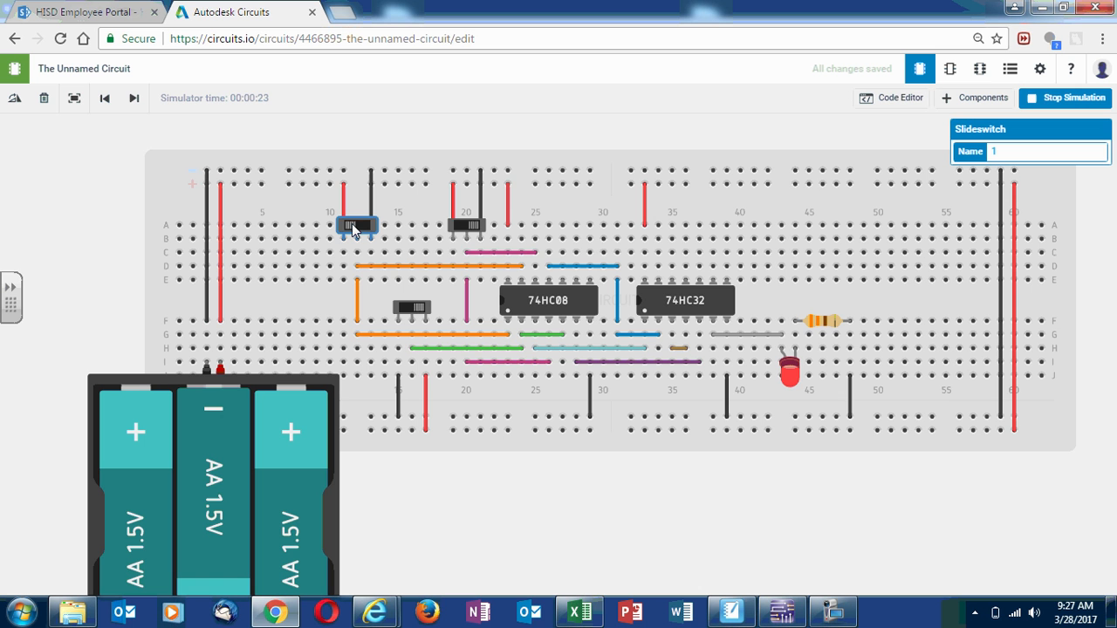
left_click(465, 225)
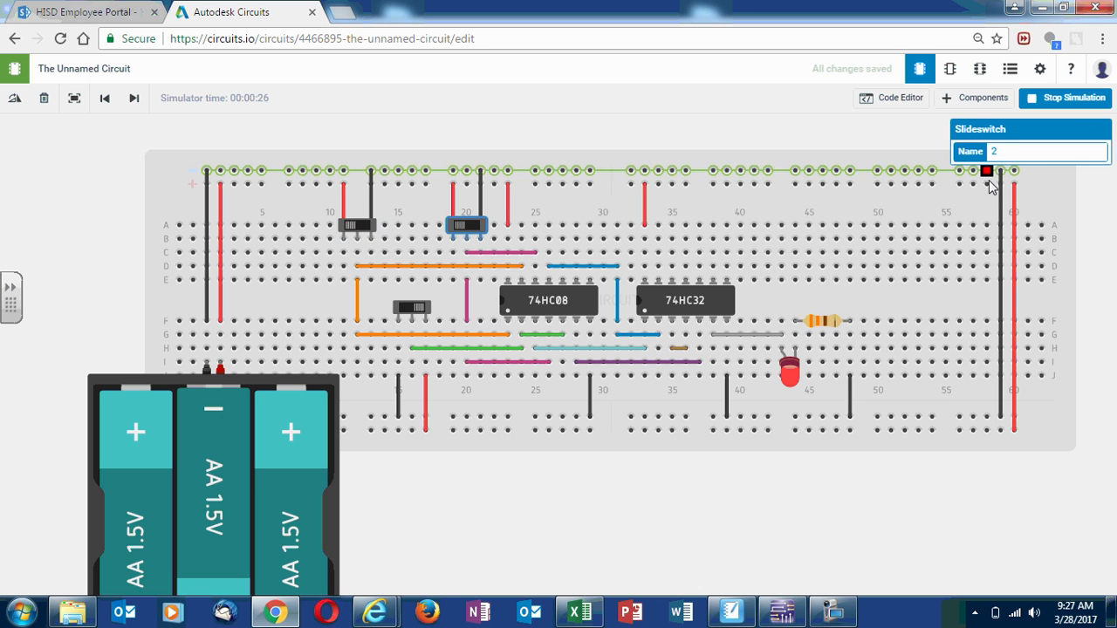
left_click(1075, 97)
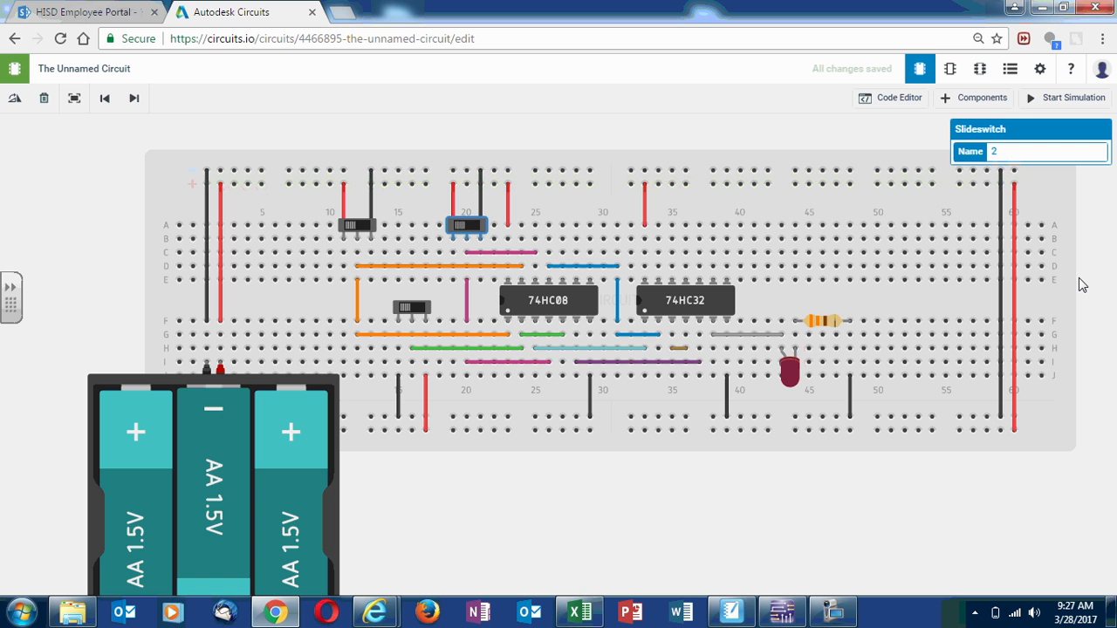